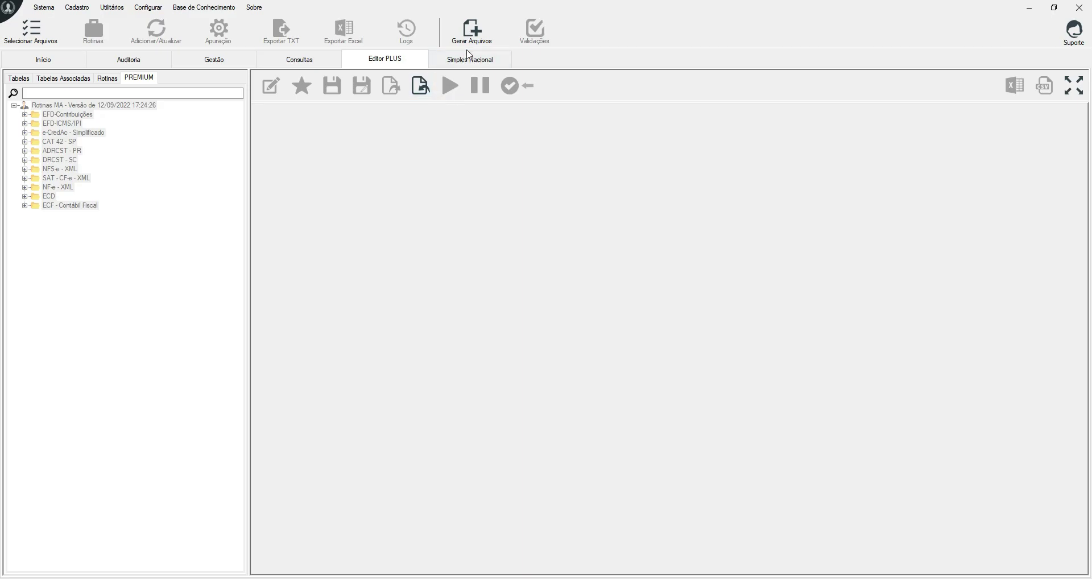
Step: Start generating a file and choose PER/DCOMP - S29 - Reintegra - Notas Fiscais de Exportação Direta to read its description
left_click(476, 45)
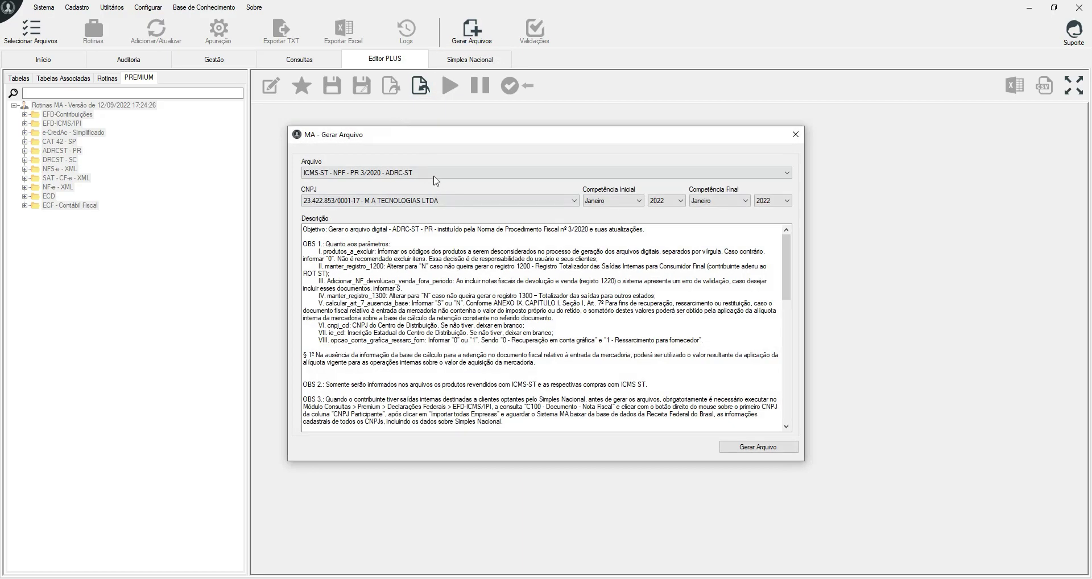
left_click(435, 175)
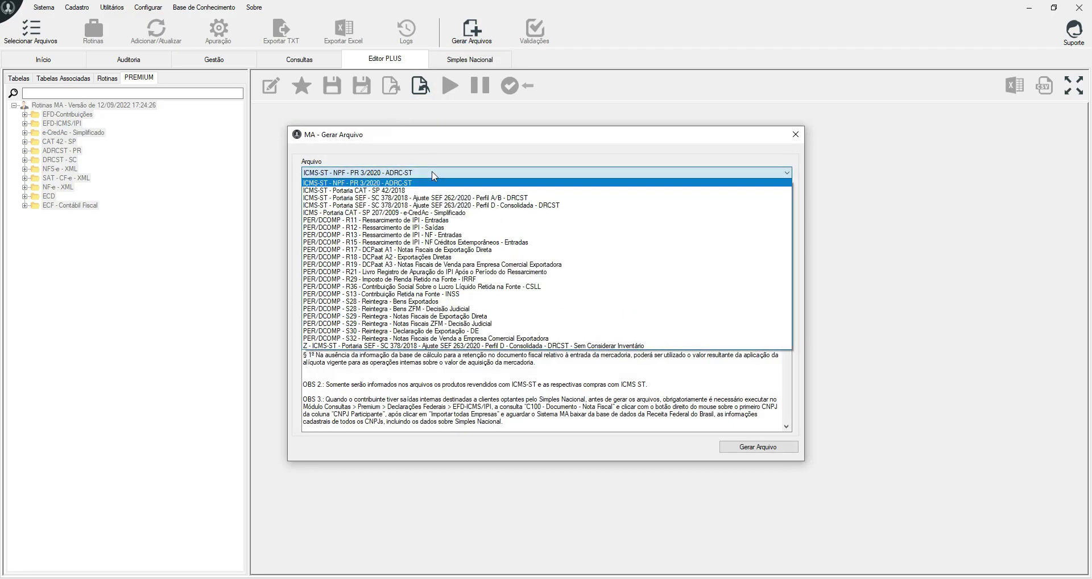
left_click(364, 316)
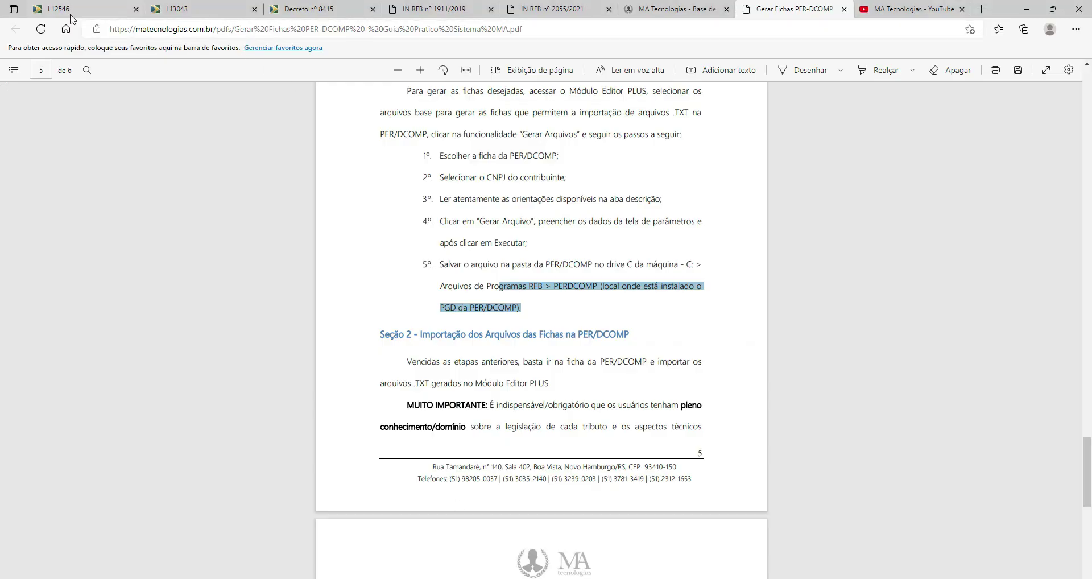
Step: Switch to the browser and review the legal references L12546, L13043, Decreto nº 8415, IN RFB nº 1911/2019 and IN RFB nº 2055/2021
left_click(69, 12)
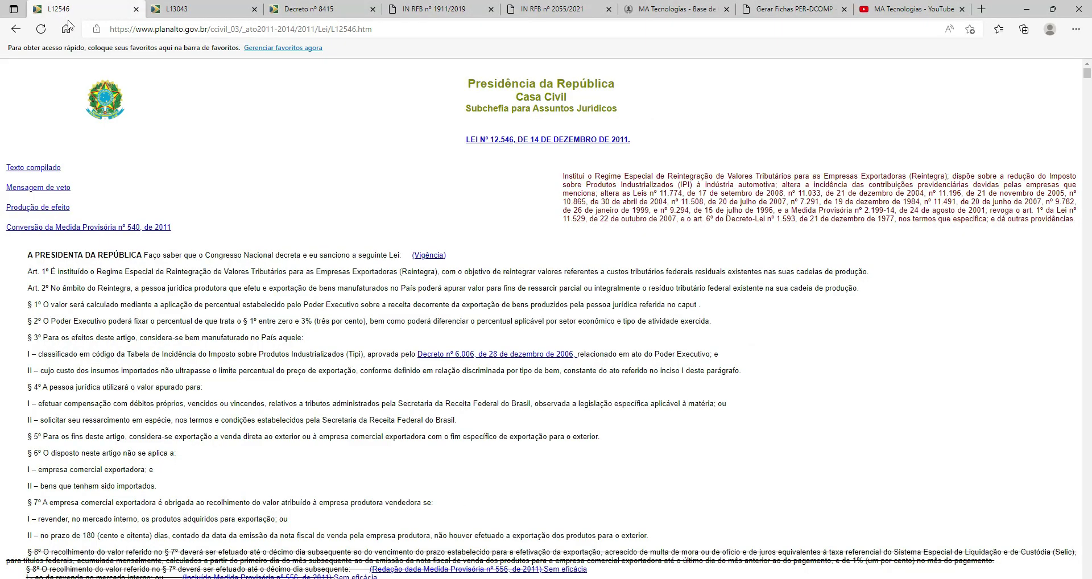
left_click(194, 9)
left_click(293, 9)
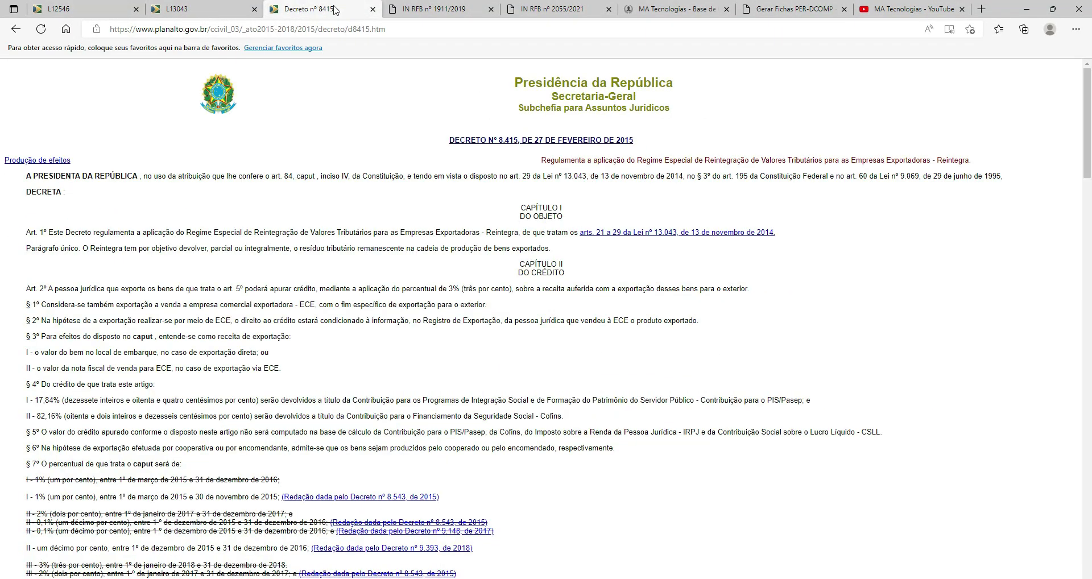
left_click(434, 11)
left_click(543, 10)
left_click(413, 10)
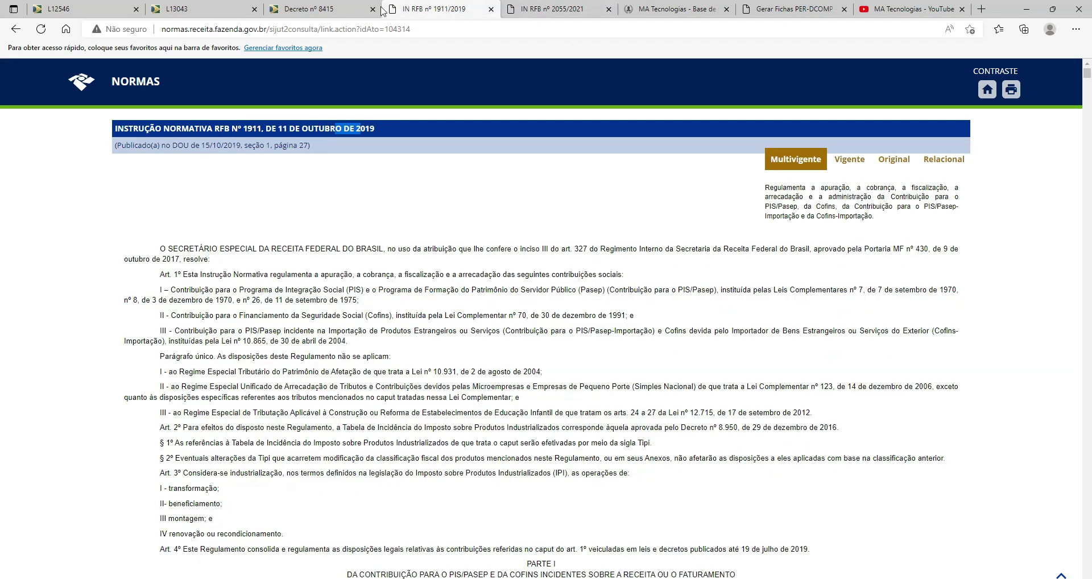
left_click(313, 6)
left_click(196, 6)
left_click(75, 6)
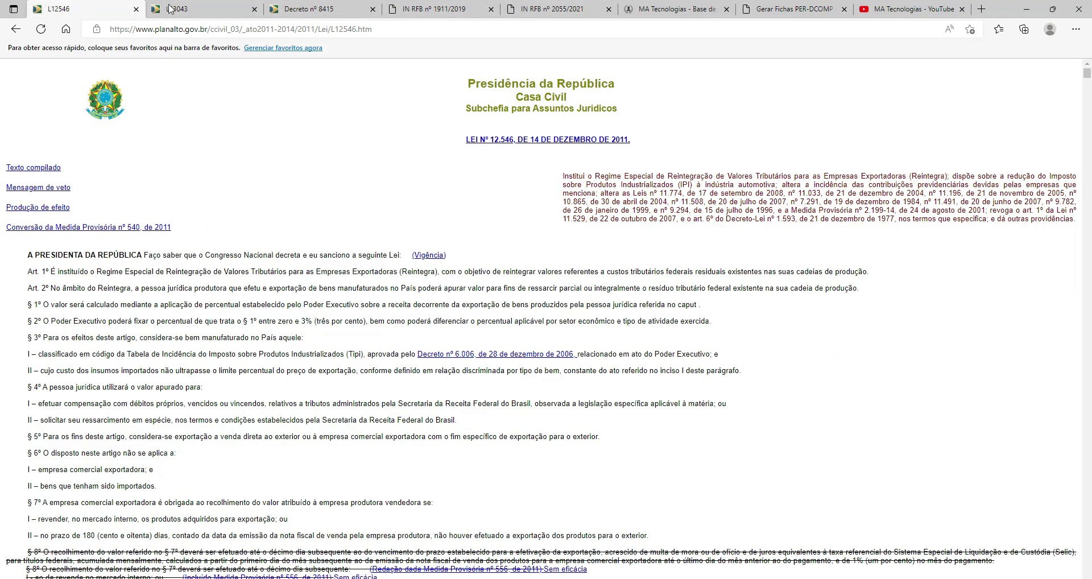
left_click(550, 9)
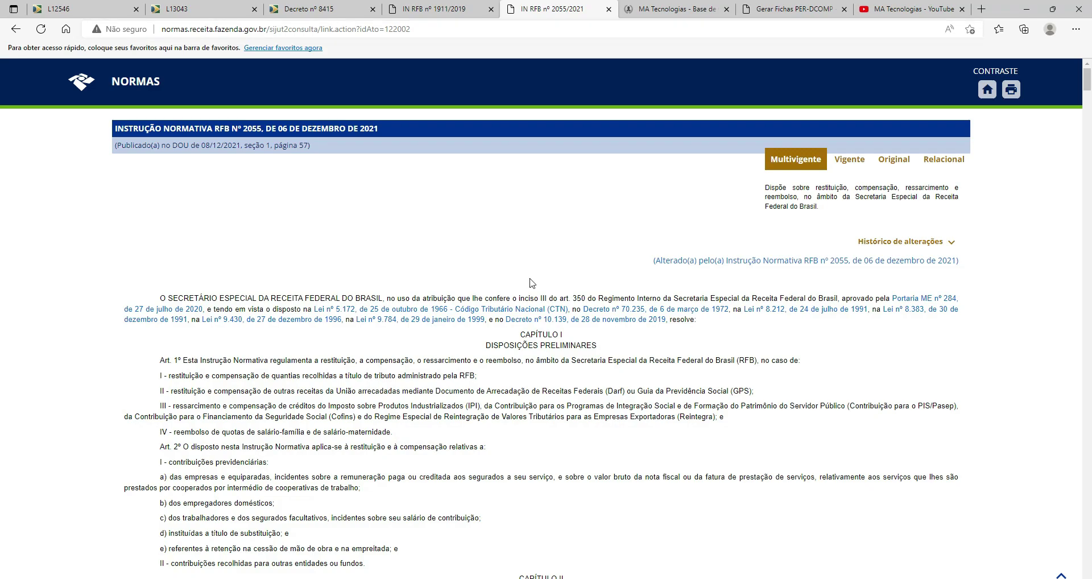
Step: Switch to PER/DCOMP 6.9, open its help and widen the contents pane
left_click(503, 578)
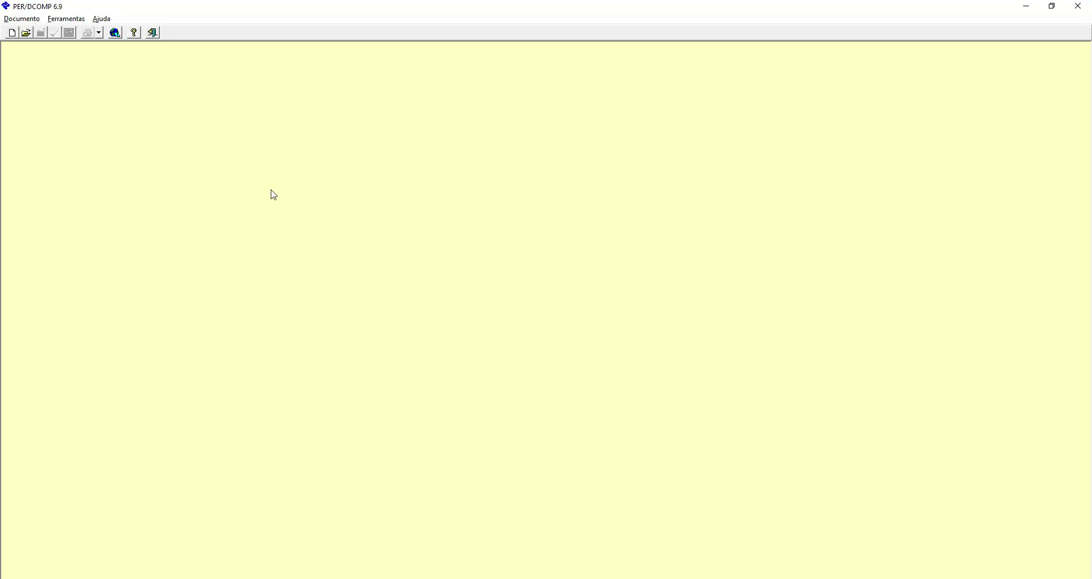
left_click(135, 33)
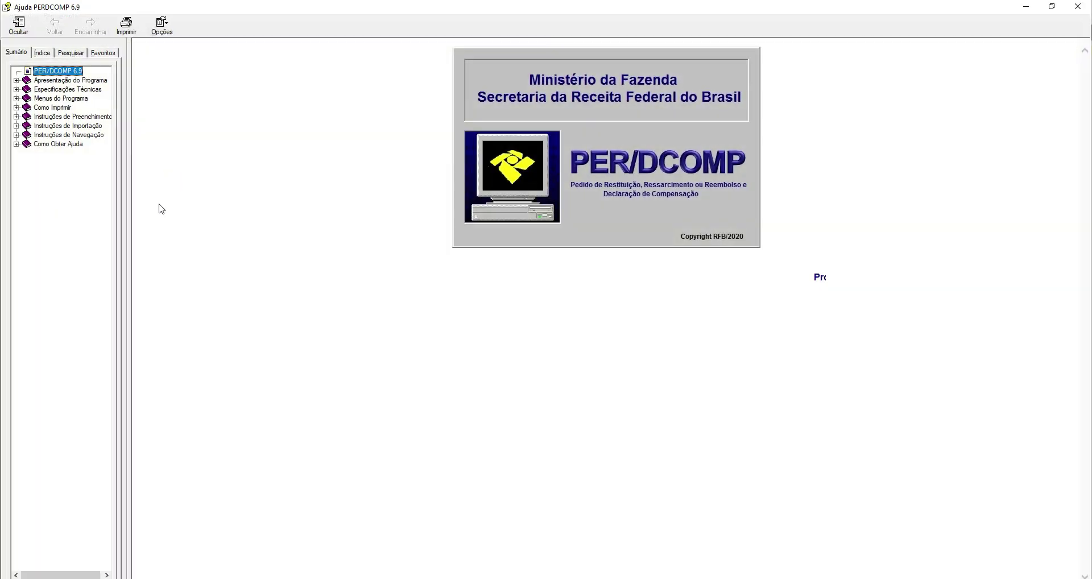
left_click_drag(130, 216, 274, 216)
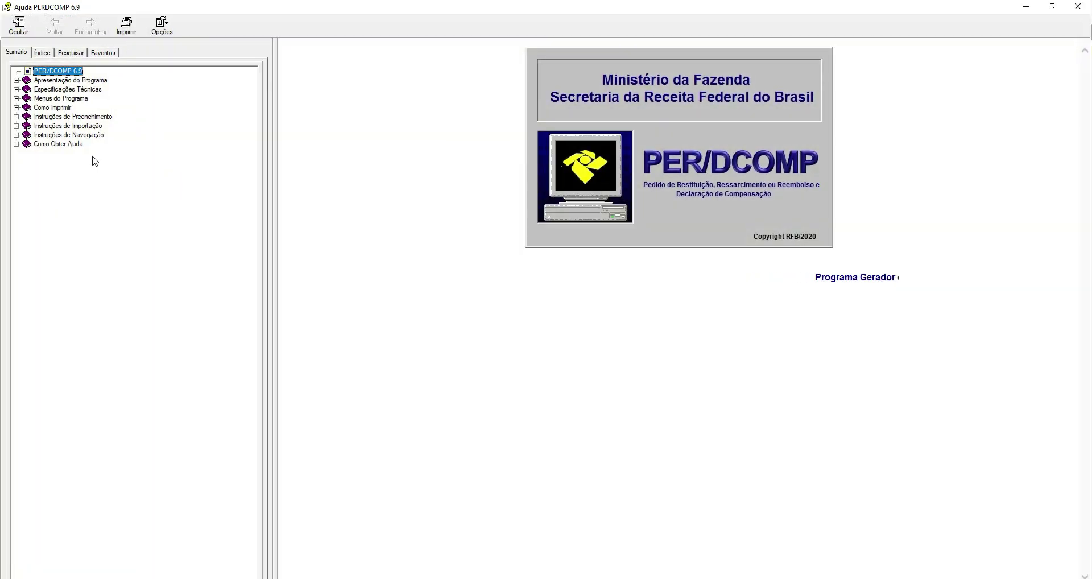
Step: Open the import layout Notas Fiscais de Exportação Direta - Reintegra - Tipo S29 and review its fields and observations
left_click(16, 126)
left_click(26, 181)
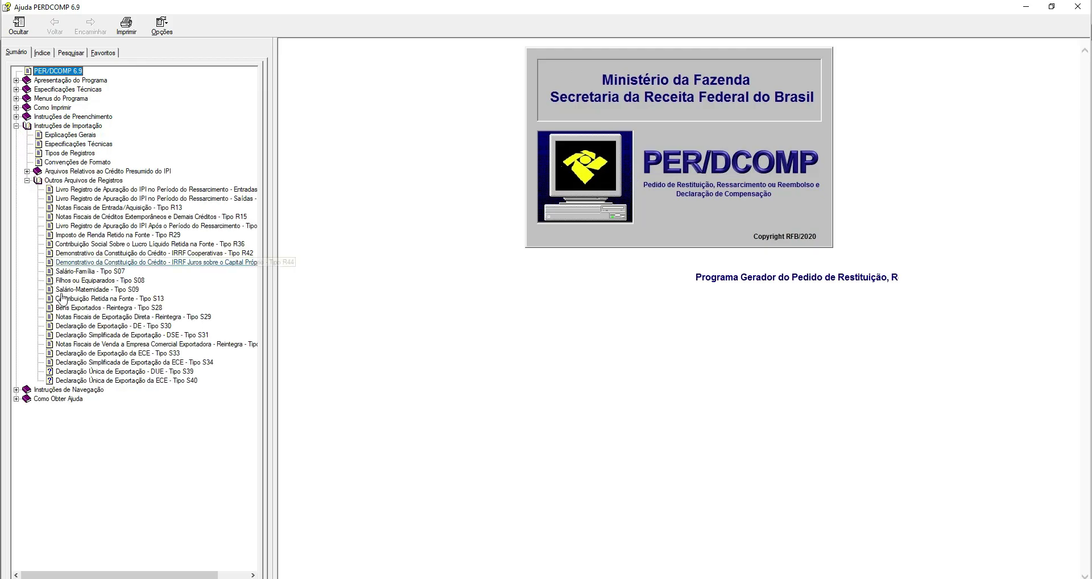
left_click(150, 316)
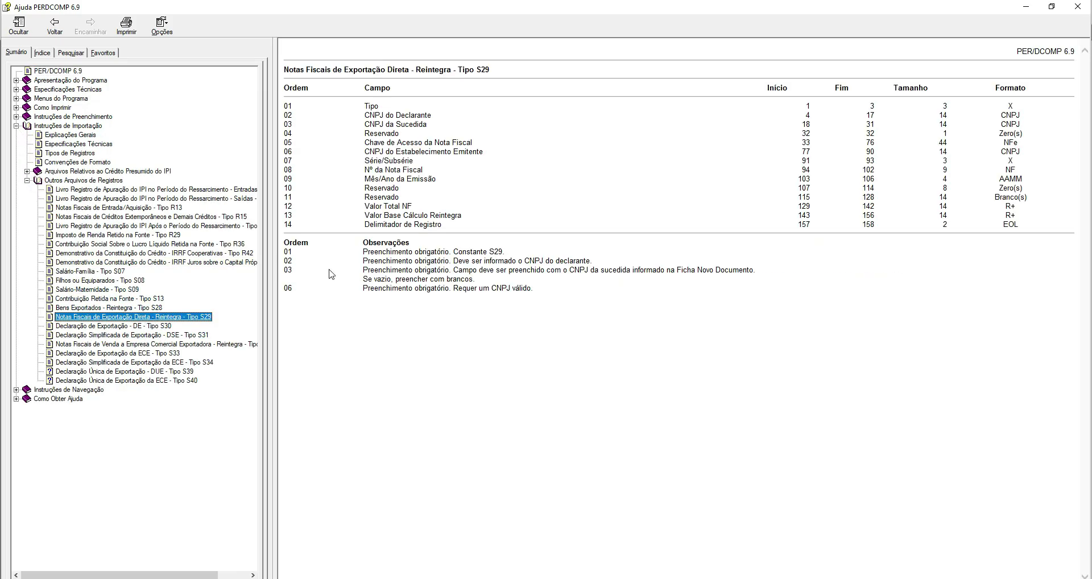
left_click_drag(368, 108, 382, 208)
left_click(375, 165)
left_click_drag(364, 241, 287, 311)
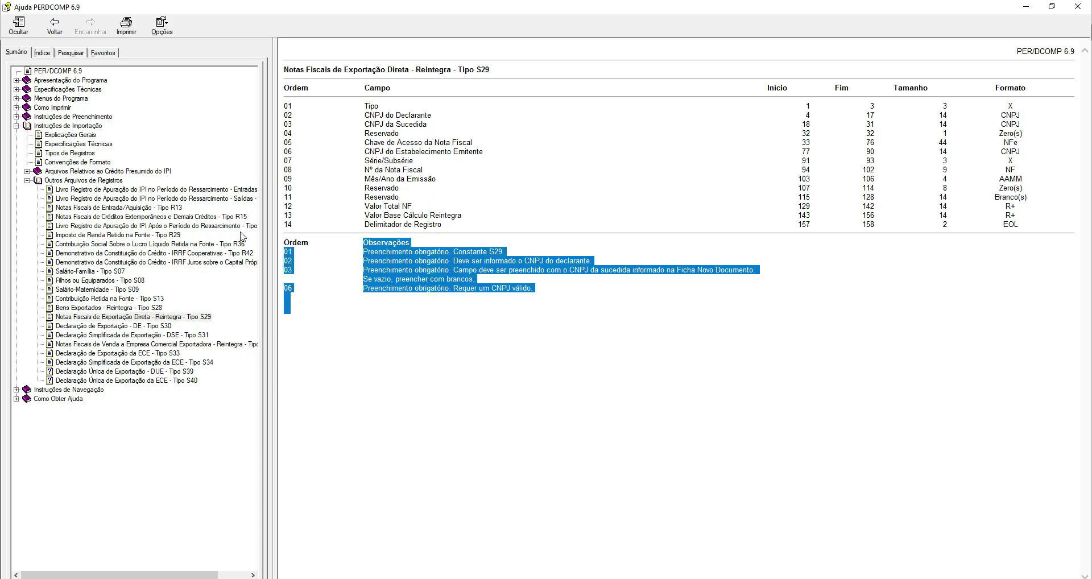
Step: Expand Instruções de Preenchimento through Abertura e Preenchimento da PERDCOMP and Pasta Crédito to the Reintegra topics
left_click(16, 116)
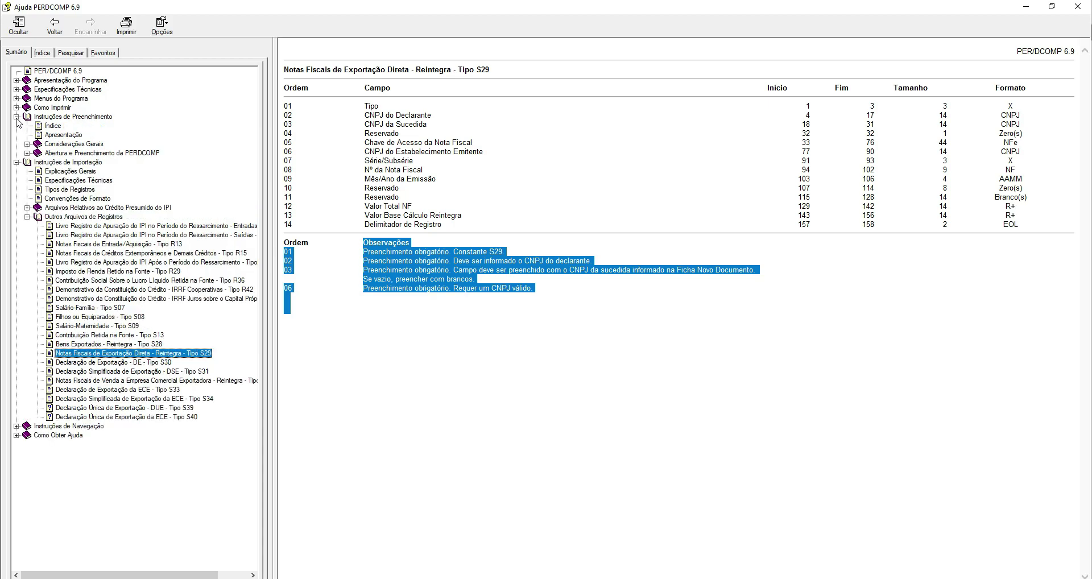
left_click(46, 117)
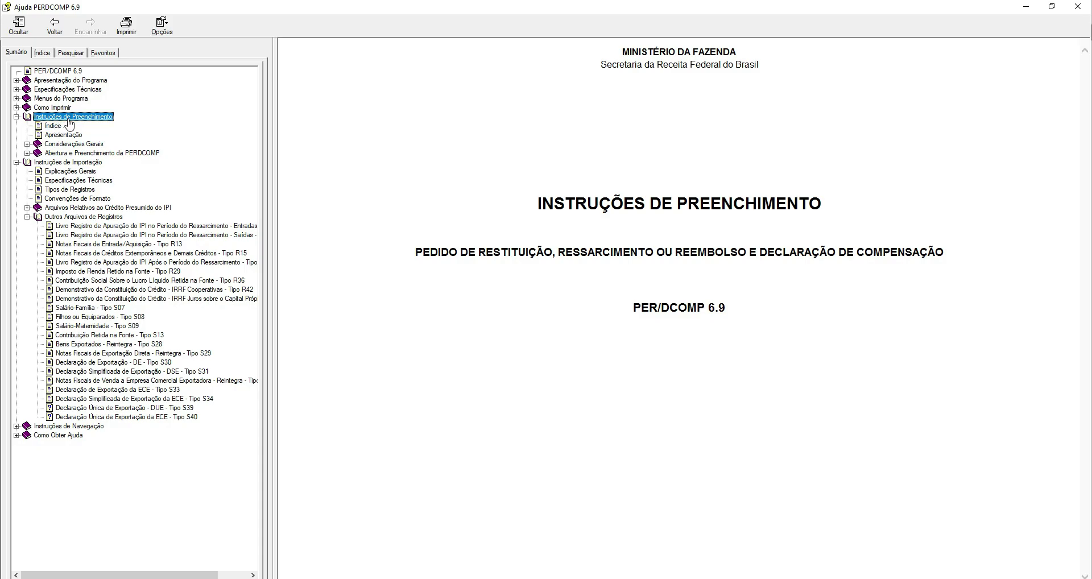
left_click(27, 153)
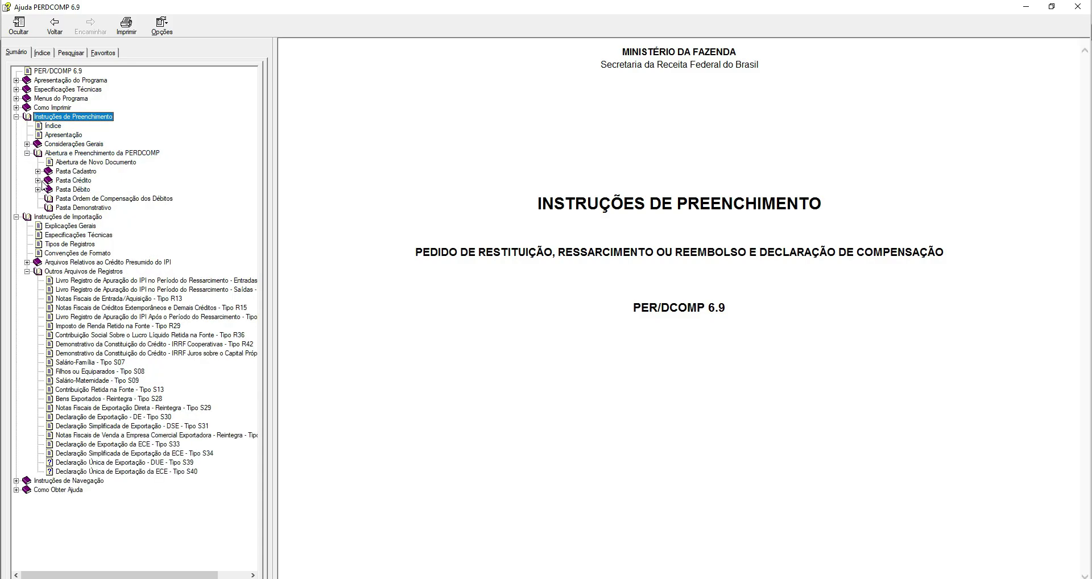
left_click(37, 180)
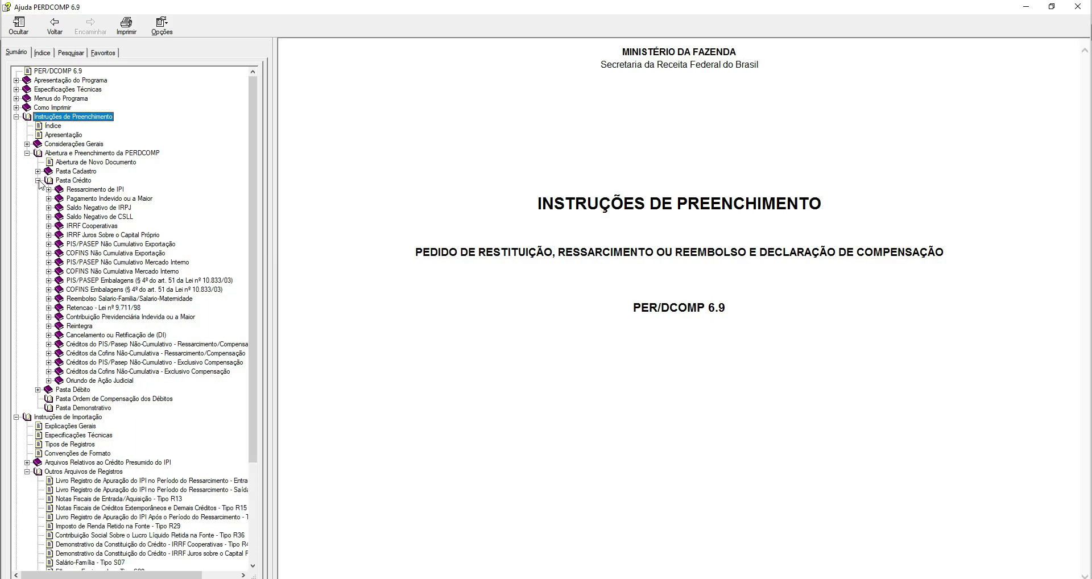
left_click(49, 326)
Step: Examine the Reintegra filling instructions for exported goods, direct export invoices, DE, DSE and sales to export trading companies
left_click(79, 326)
left_click(100, 335)
left_click(114, 344)
left_click(105, 353)
left_click(114, 363)
left_click(114, 372)
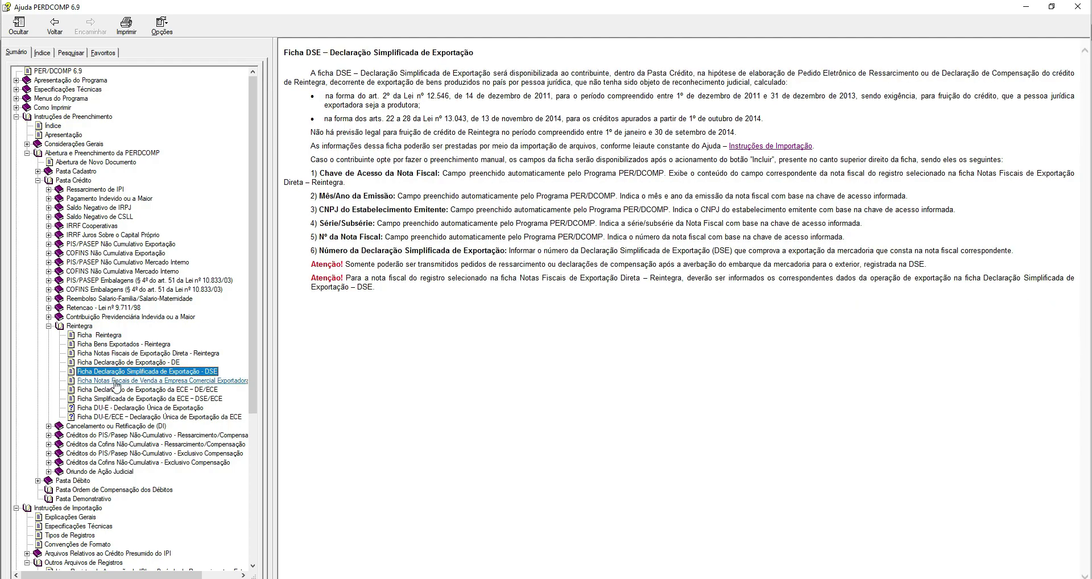
left_click(116, 380)
left_click(113, 353)
left_click(114, 344)
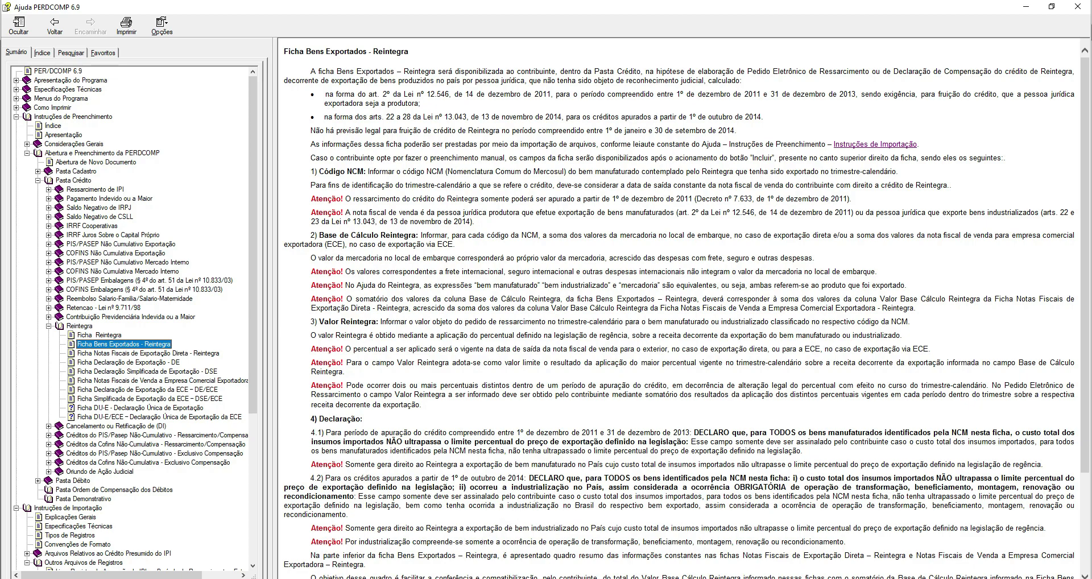
Step: Return to Sistema MA, close the file generation dialog without generating anything and open the Consultas module
left_click(478, 554)
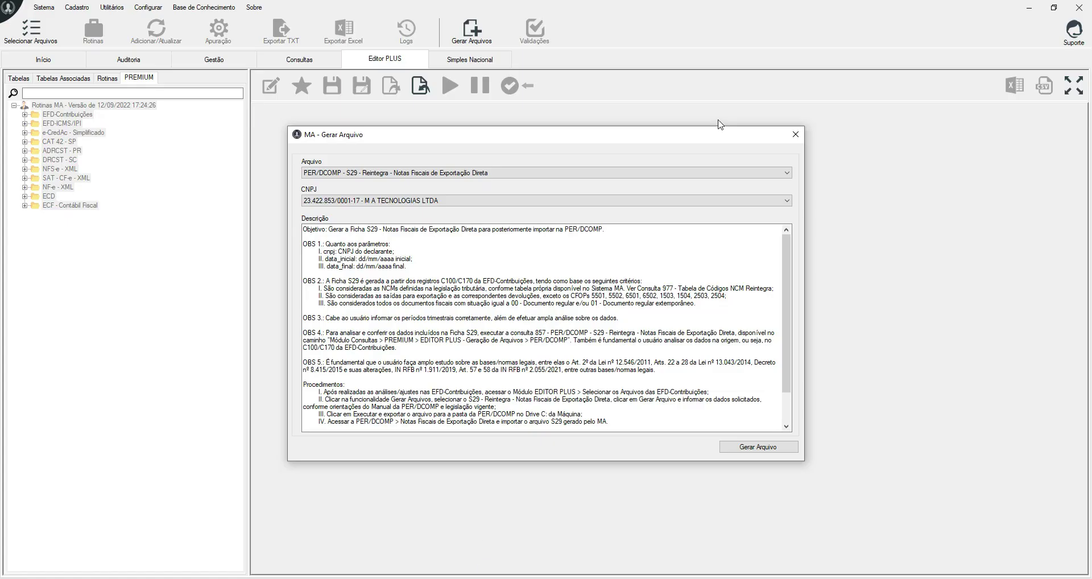
left_click(795, 134)
left_click(302, 59)
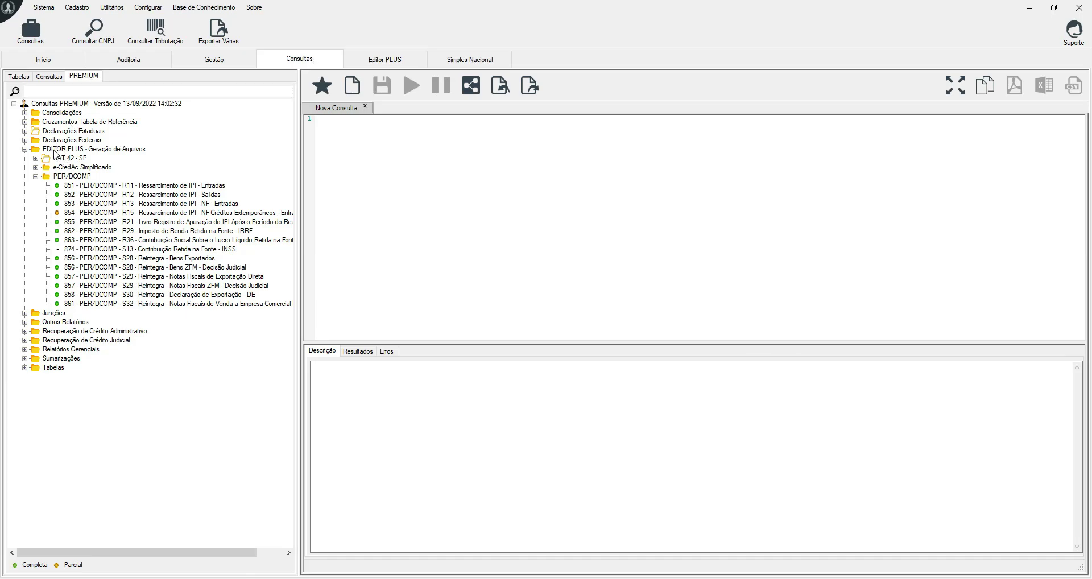
Step: Open query 857 - PER/DCOMP - S29 - Reintegra - Notas Fiscais de Exportação Direta from EDITOR PLUS - Geração de Arquivos
left_click(90, 150)
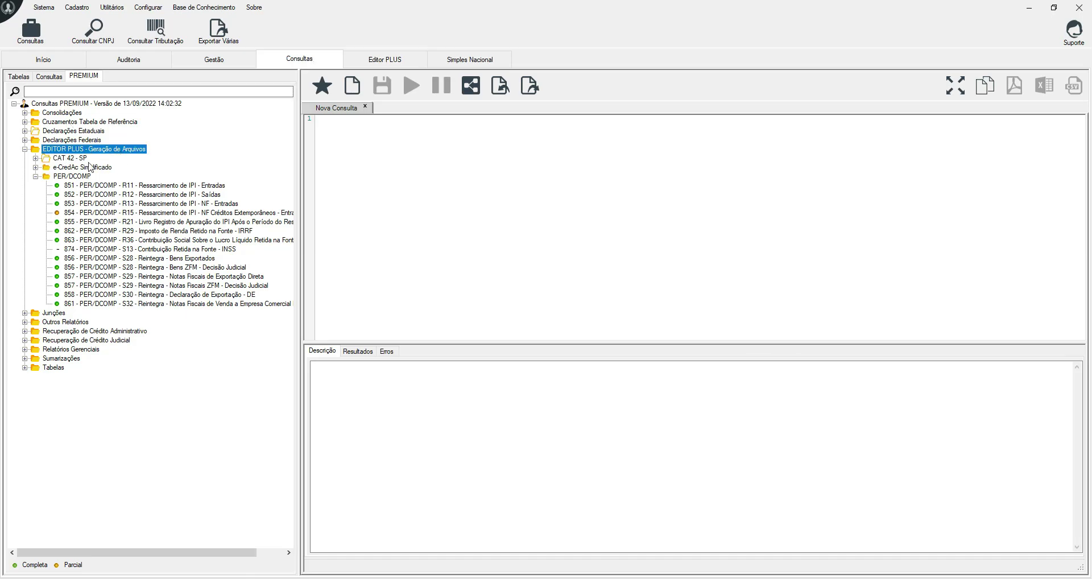
left_click(71, 177)
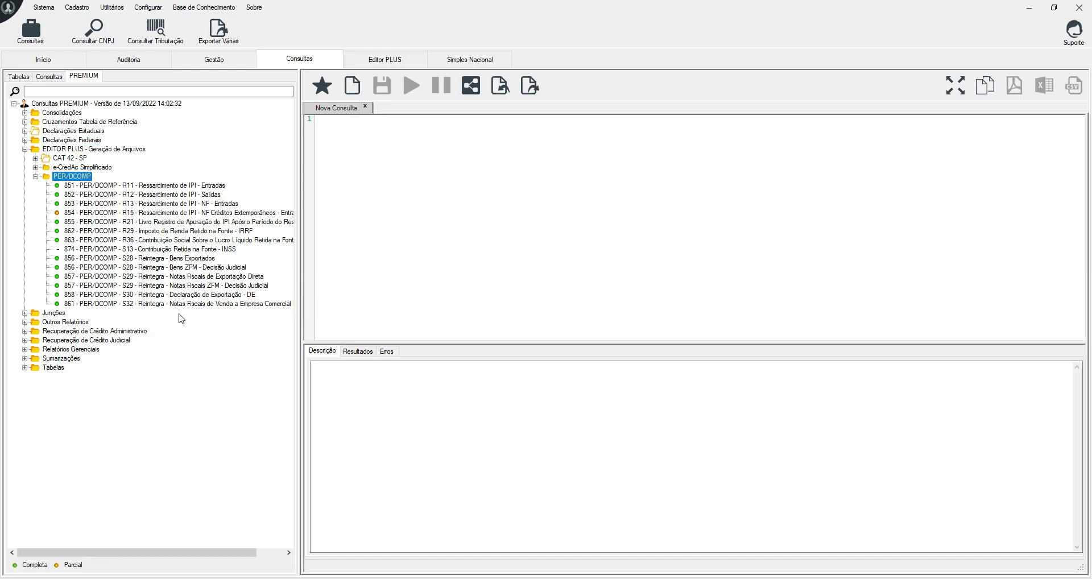
left_click(141, 277)
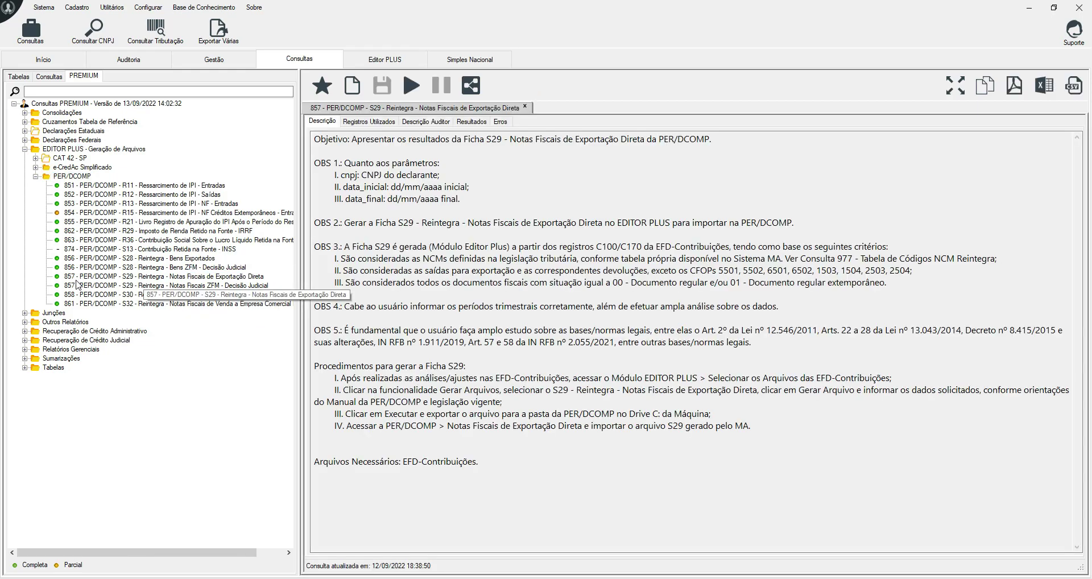
left_click(134, 279)
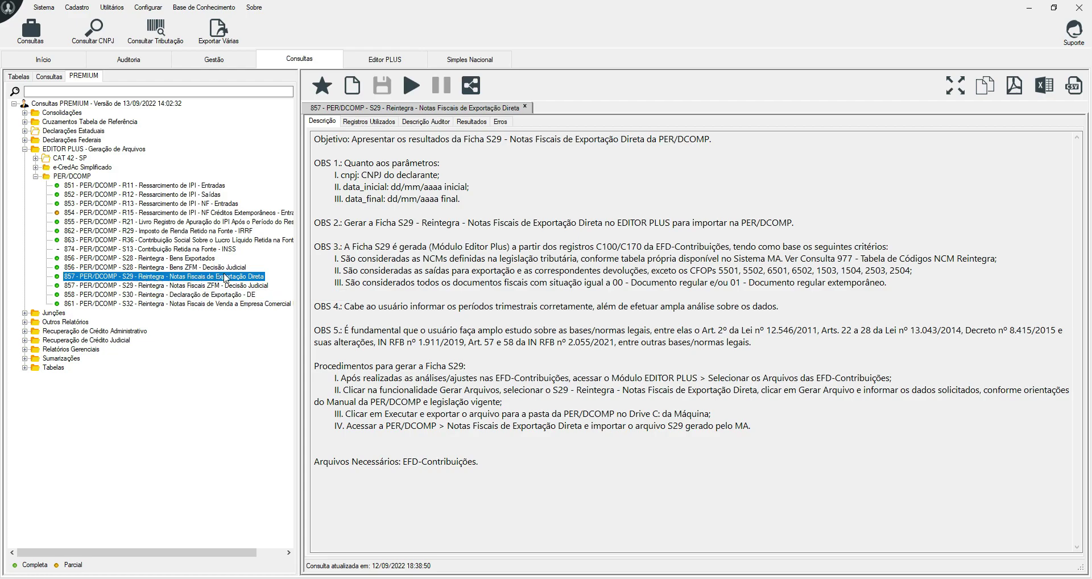
Step: Review the query's description, focusing on the OBS 3 criteria for generating Ficha S29 and the OBS 4 period note
left_click_drag(350, 159, 875, 469)
left_click(575, 245)
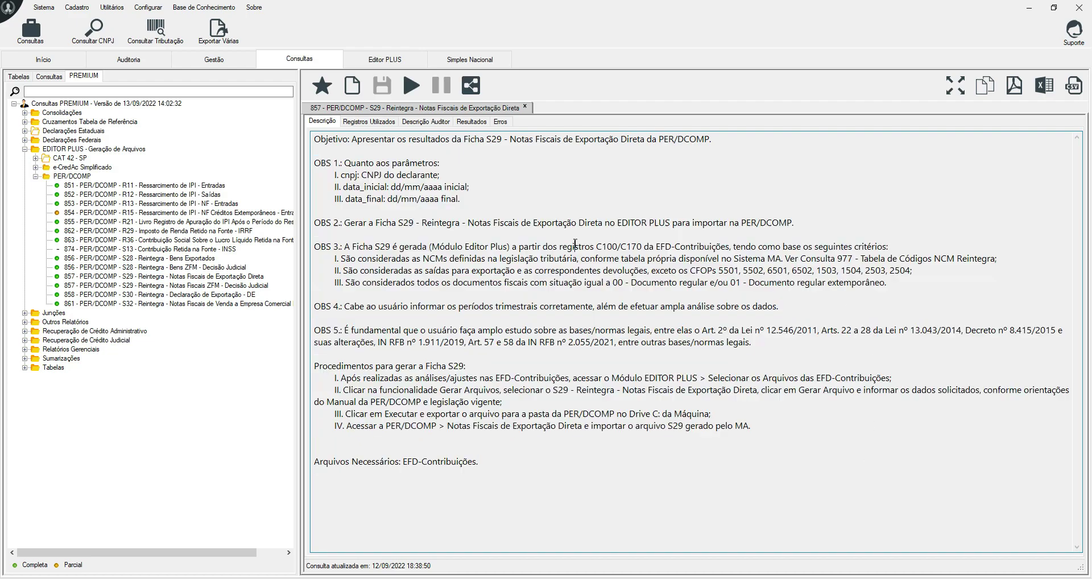
left_click_drag(364, 248, 491, 305)
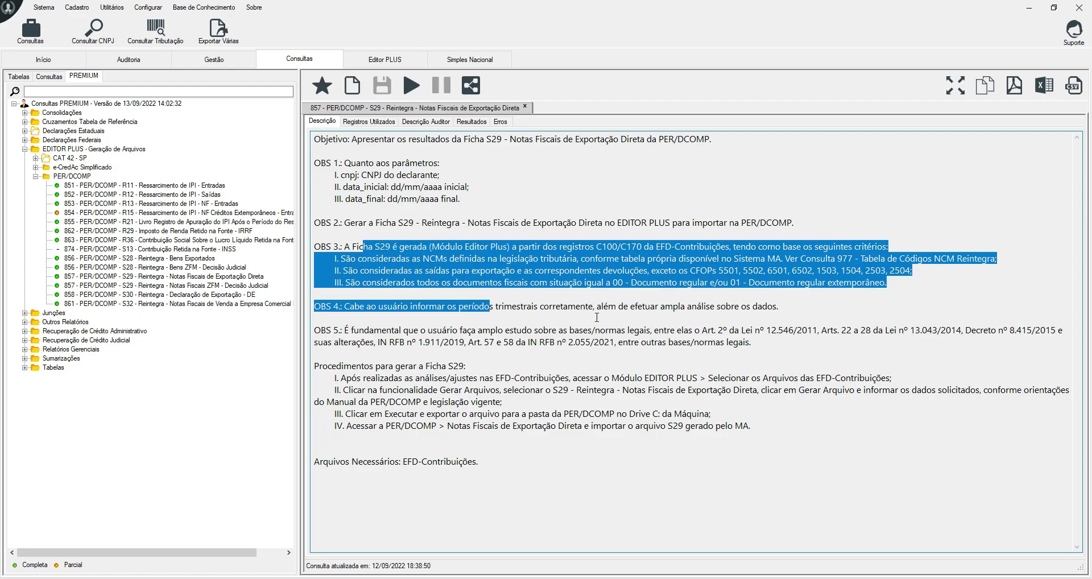
left_click(784, 271)
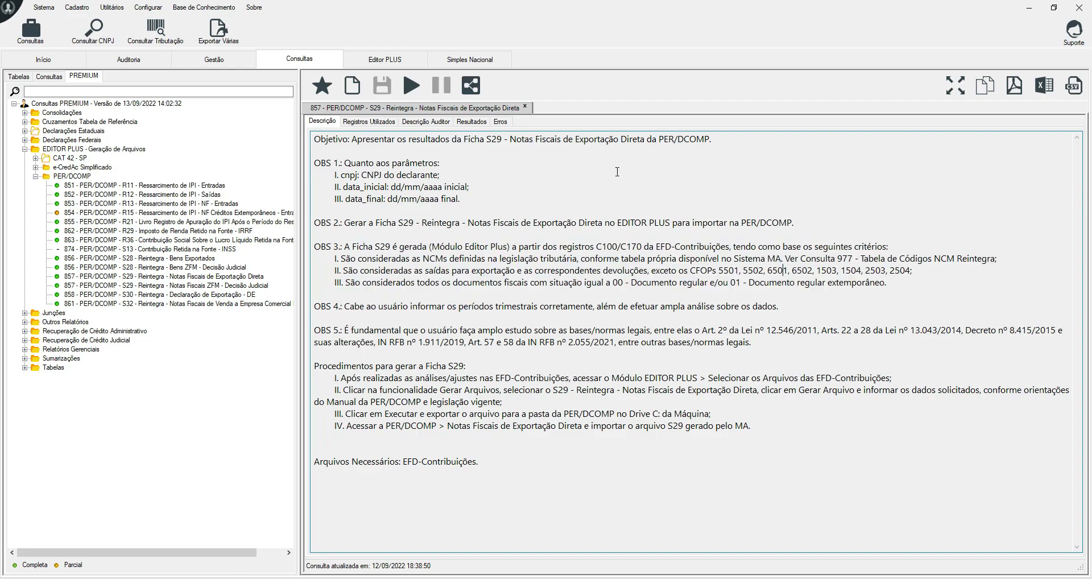
Step: Check which EFD-Contribuições records the query uses, including C100 and C170, and which files it requires
left_click(358, 124)
left_click_drag(324, 226, 698, 238)
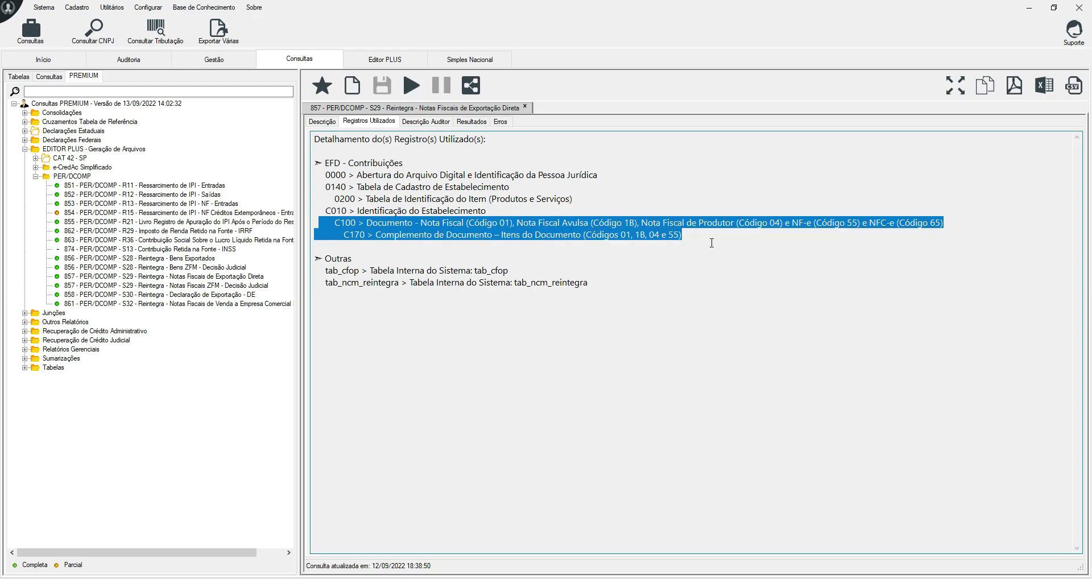
left_click_drag(412, 165, 307, 162)
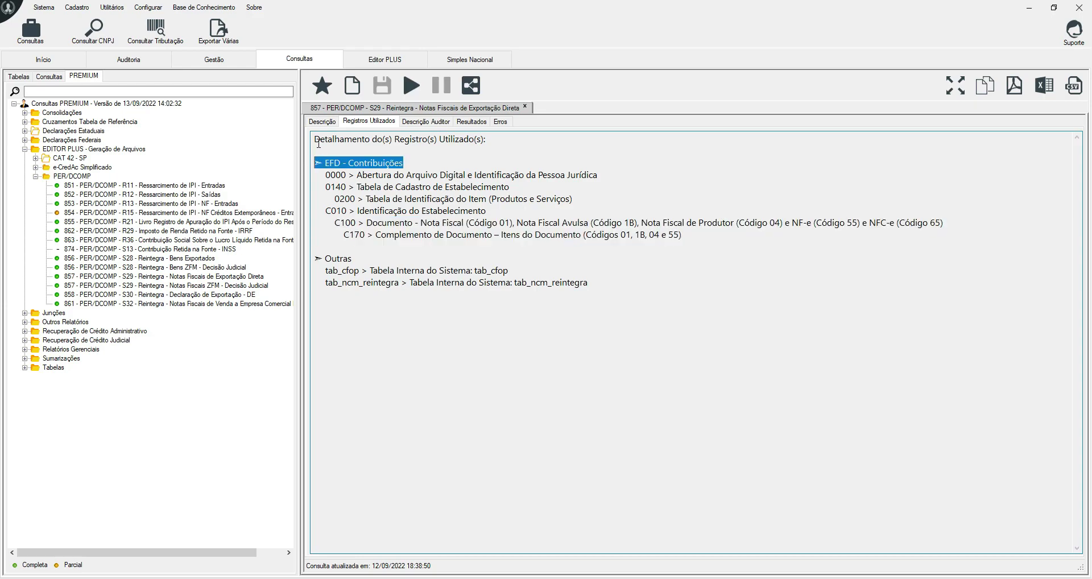
left_click(322, 121)
left_click_drag(403, 460, 475, 461)
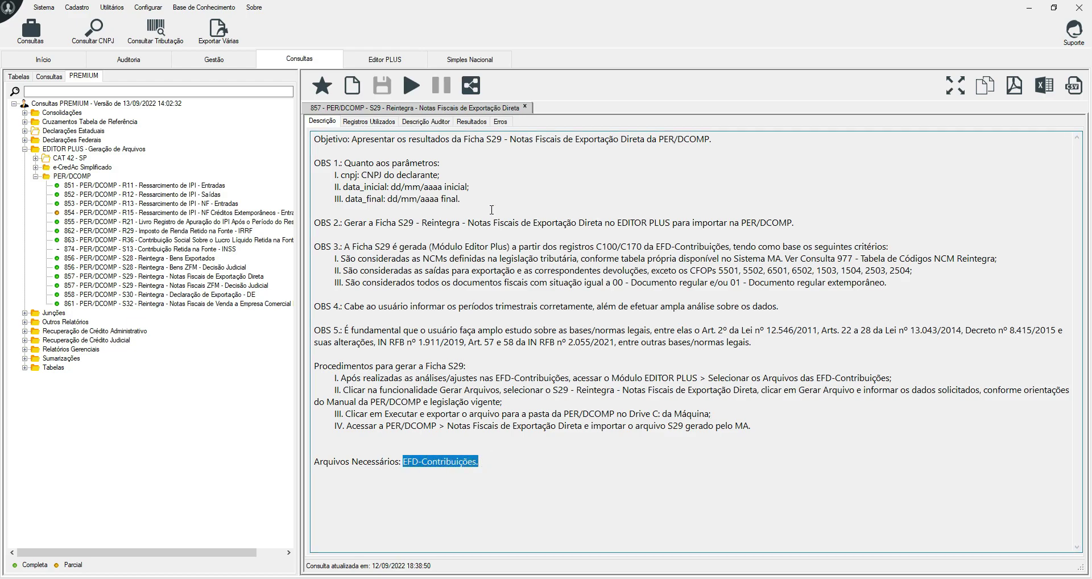
Step: Open the EFD - Contribuições query C100, C170, 0200 - Documento e Itens - Nota Fiscal under Declarações Federais and run it
left_click(24, 140)
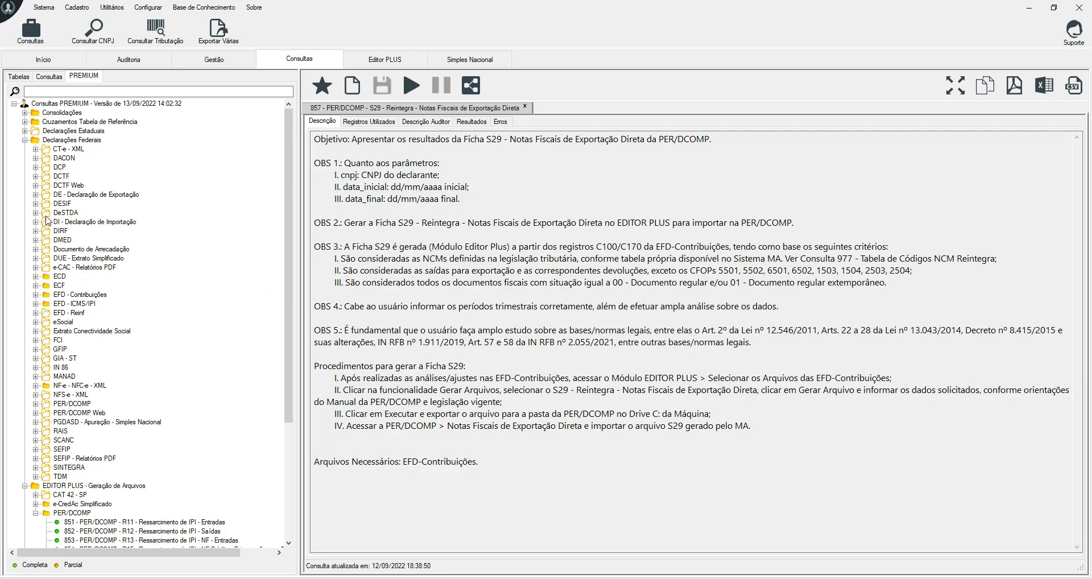
left_click(35, 295)
scroll(106, 241, "down", 15)
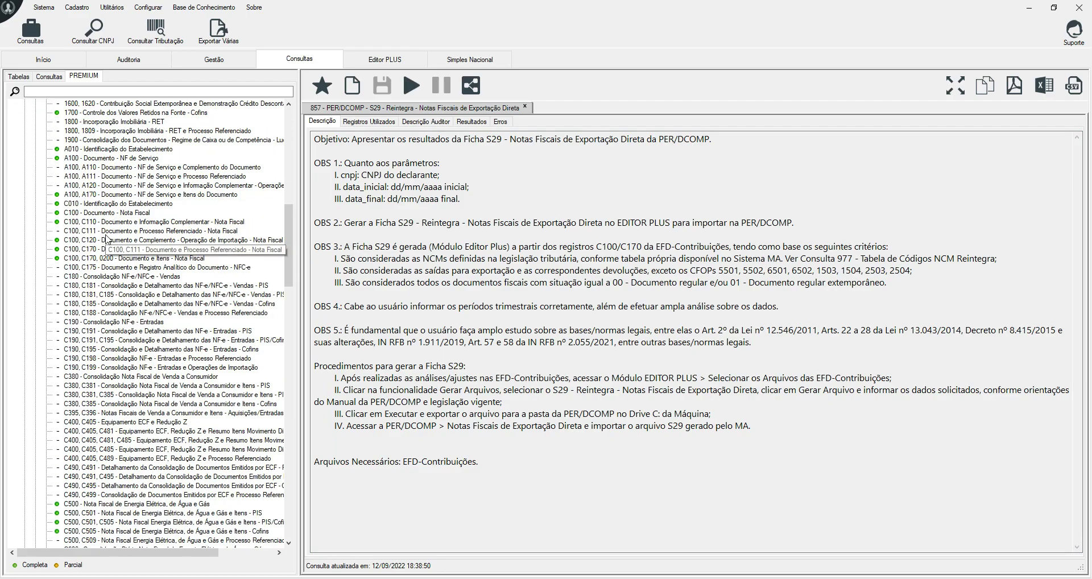
scroll(105, 242, "up", 2)
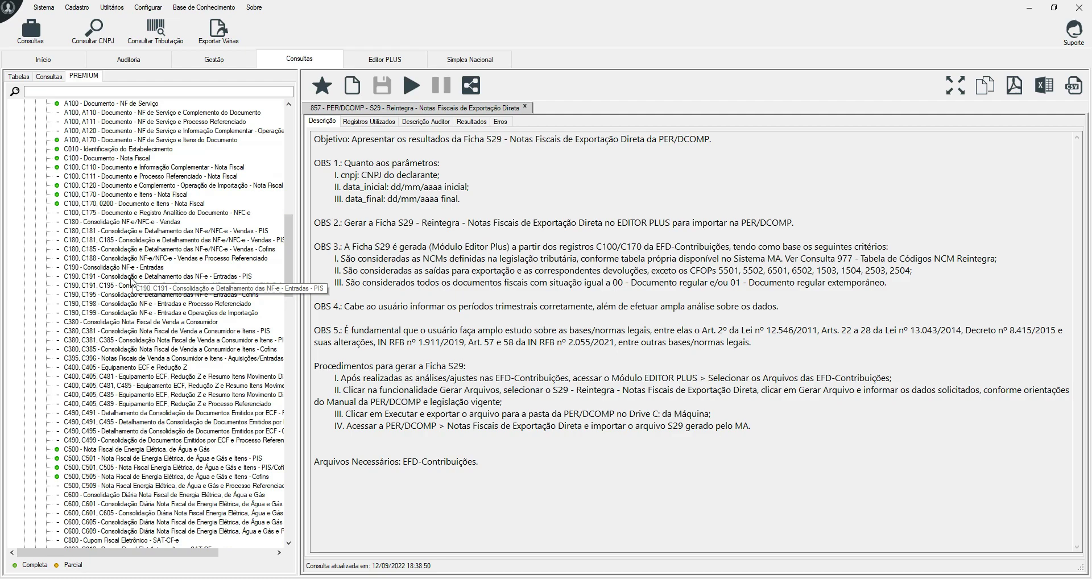
left_click(112, 204)
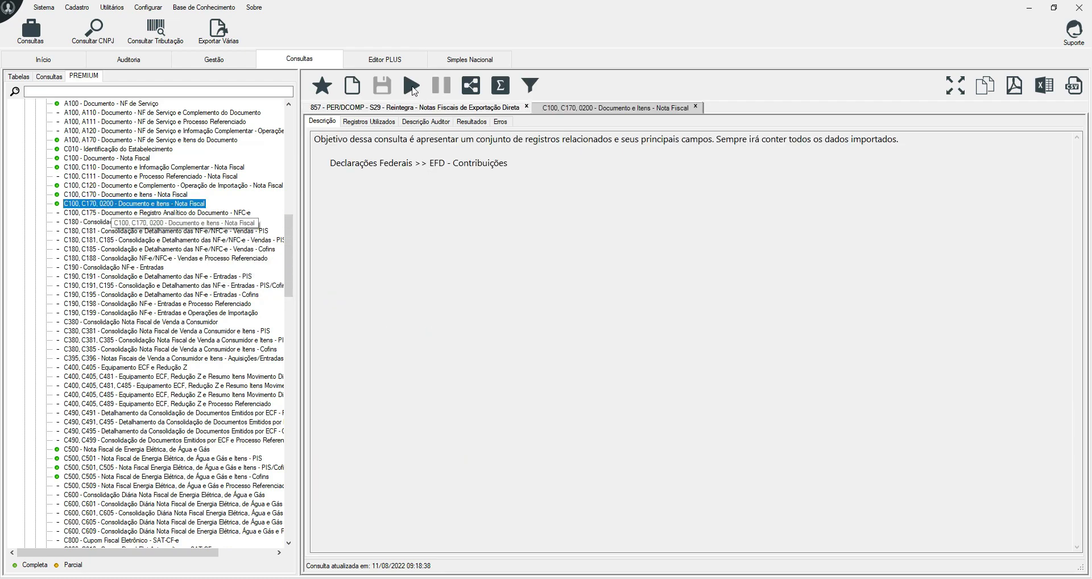
left_click(412, 87)
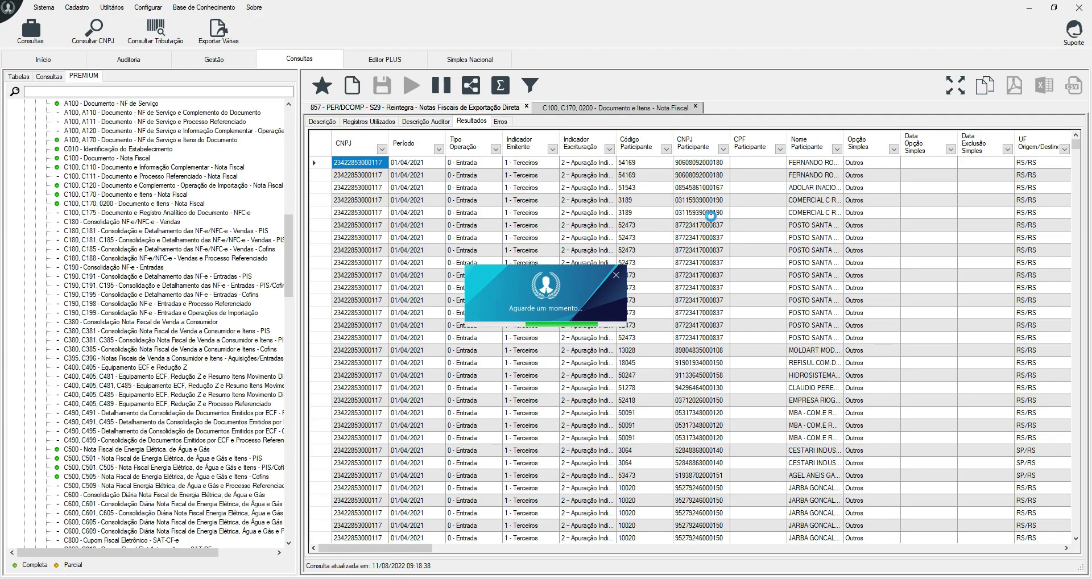
Step: Examine the invoice item results across their columns, focusing on the NCM codes of the items
left_click(792, 226)
key("Right")
key("Right")
key("Right")
key("Right")
key("Right")
key("Right")
key("Right")
key("Right")
key("Right")
key("Right")
key("Right")
key("Right")
key("Right")
key("Right")
key("Right")
key("Right")
key("Right")
key("Right")
key("Right")
key("Right")
key("Right")
key("Right")
key("Right")
key("Right")
key("Right")
key("Right")
key("Right")
key("Right")
key("Right")
key("Right")
key("Right")
key("Right")
key("Right")
key("Right")
key("Right")
key("Right")
key("Right")
key("Right")
key("Right")
key("Right")
key("Right")
key("Right")
key("Right")
key("Right")
key("Right")
key("Right")
key("Right")
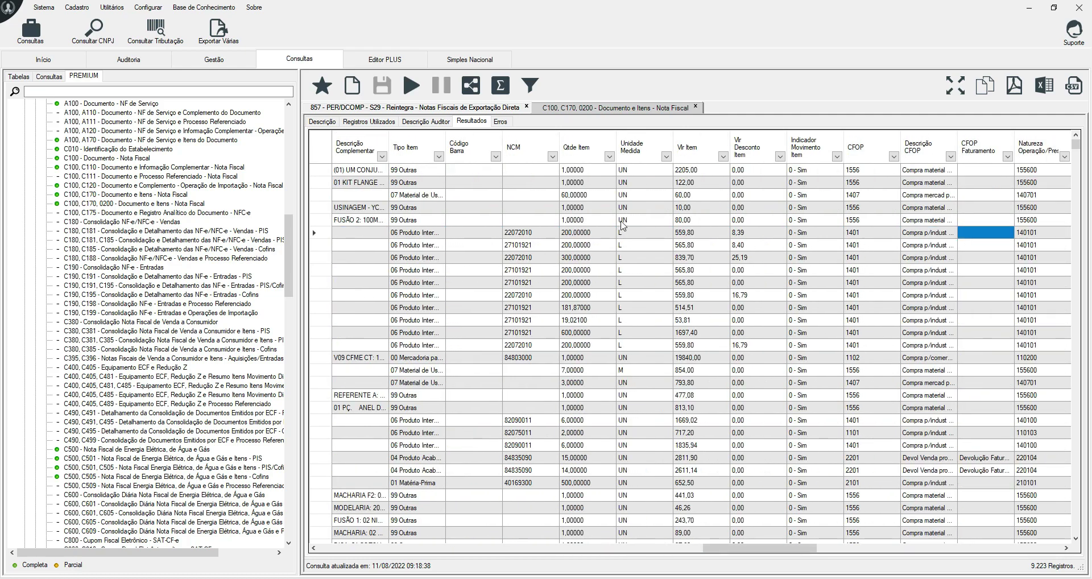
left_click_drag(516, 182, 533, 501)
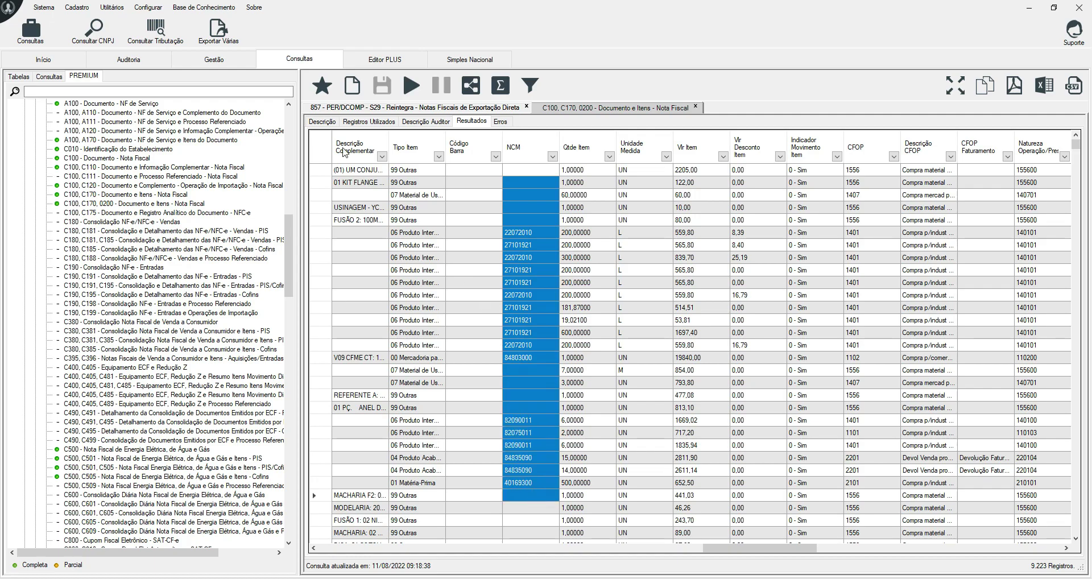
Step: From query 857's OBS 3 reference, open 977 - Tabela de Códigos NCM Reintegra under Tabelas do Sistema and run it
left_click(321, 108)
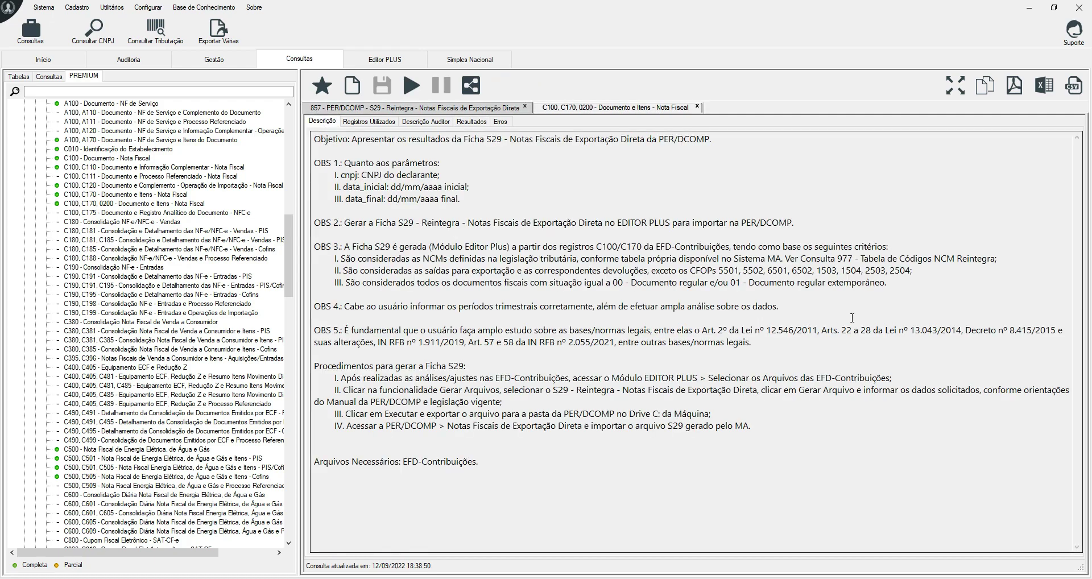
left_click_drag(837, 259, 997, 261)
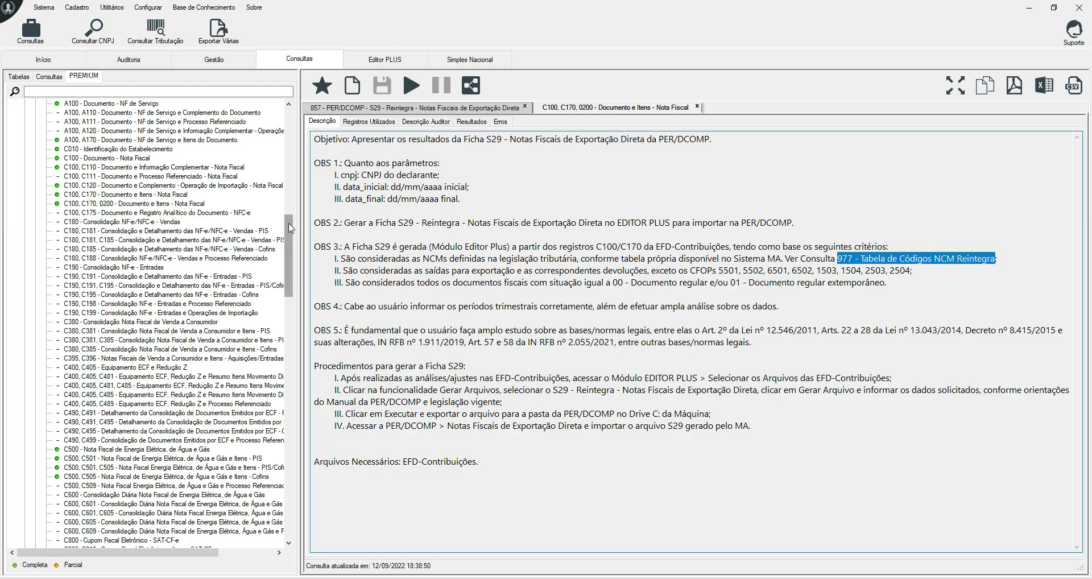
left_click_drag(290, 228, 279, 503)
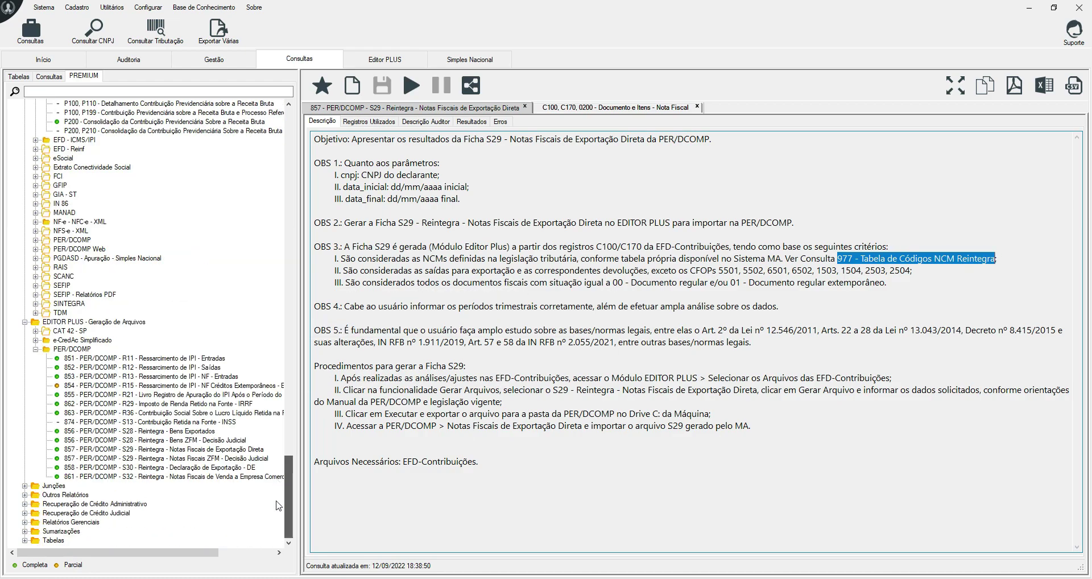
left_click(24, 541)
left_click(119, 540)
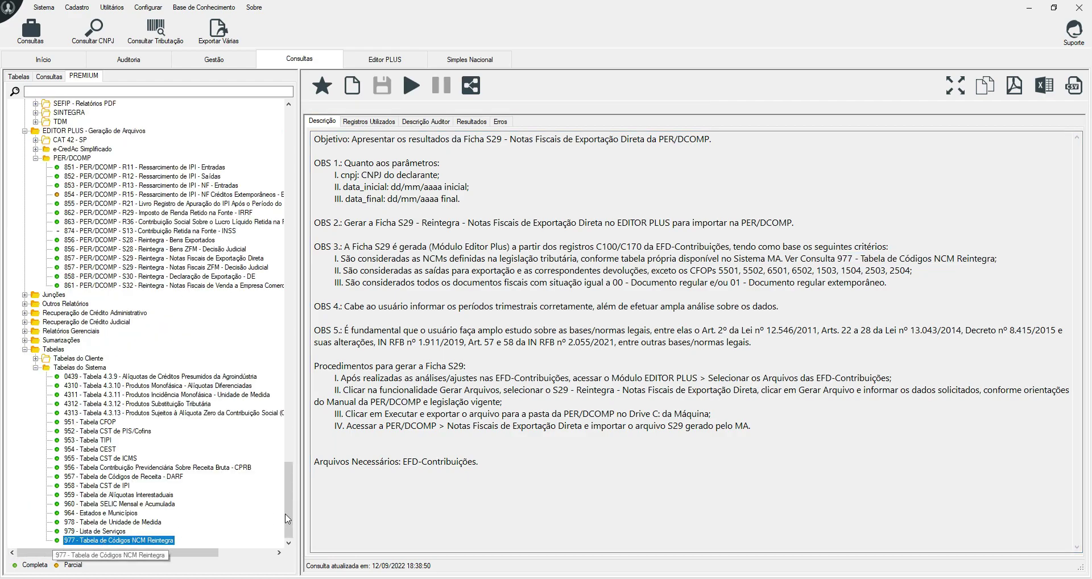
double_click(138, 541)
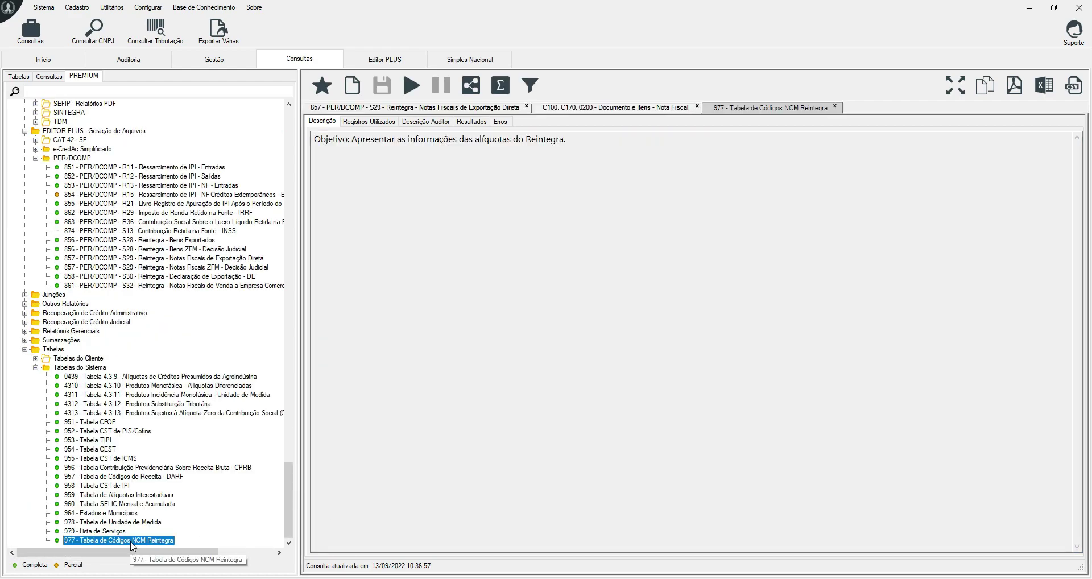
left_click(411, 85)
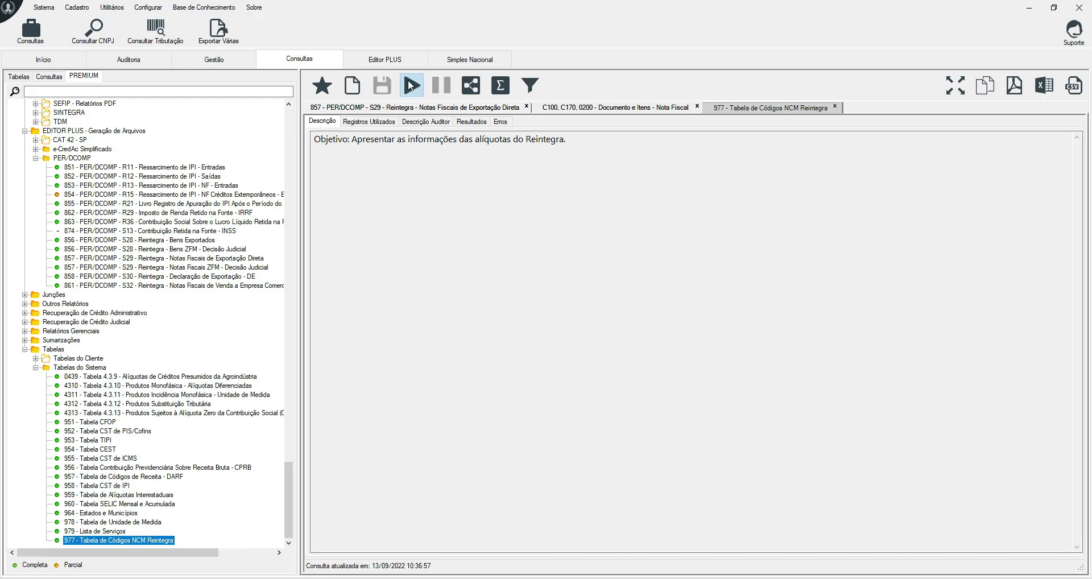
Step: Review the NCM codes, rates, validity dates and legal bases in the Reintegra table, widening the Base Legal column to fit
mouse_move(351, 166)
left_mouse_down()
mouse_move(356, 254)
mouse_move(338, 398)
mouse_move(350, 480)
left_mouse_up()
left_click_drag(445, 186, 533, 353)
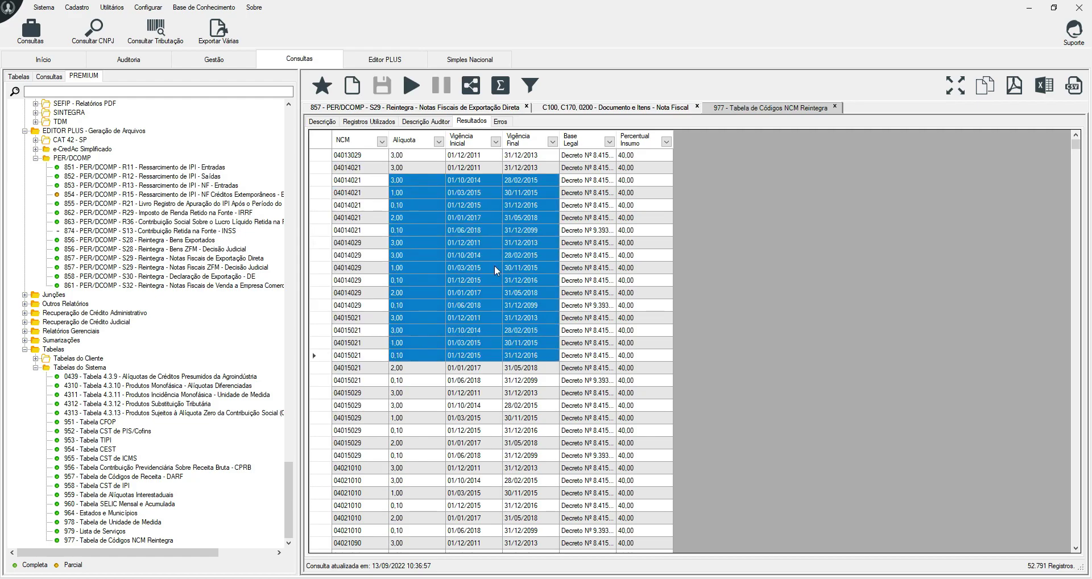
left_click_drag(603, 169, 606, 203)
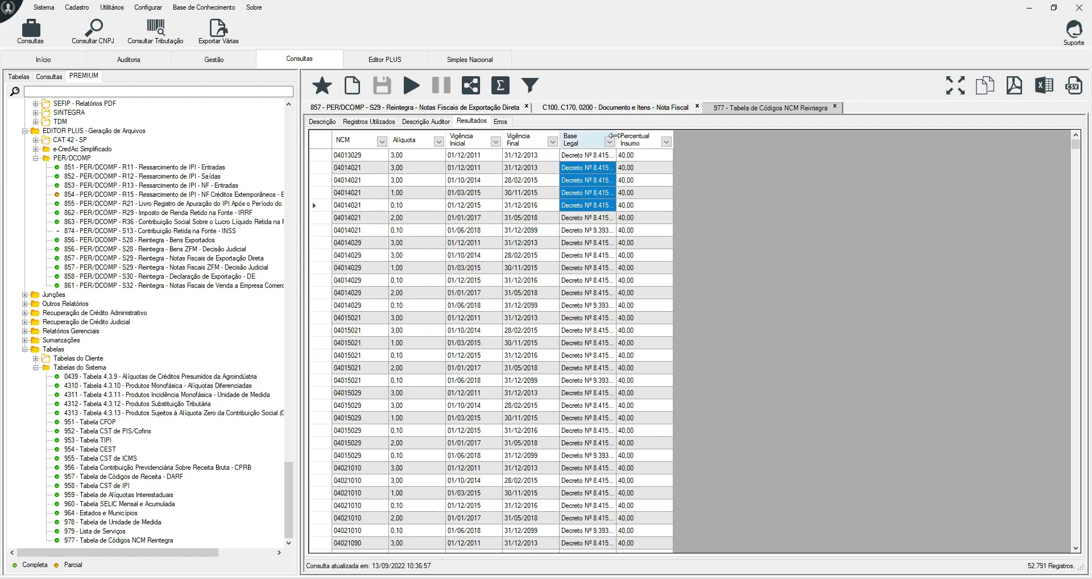
double_click(613, 137)
left_click_drag(361, 169, 714, 418)
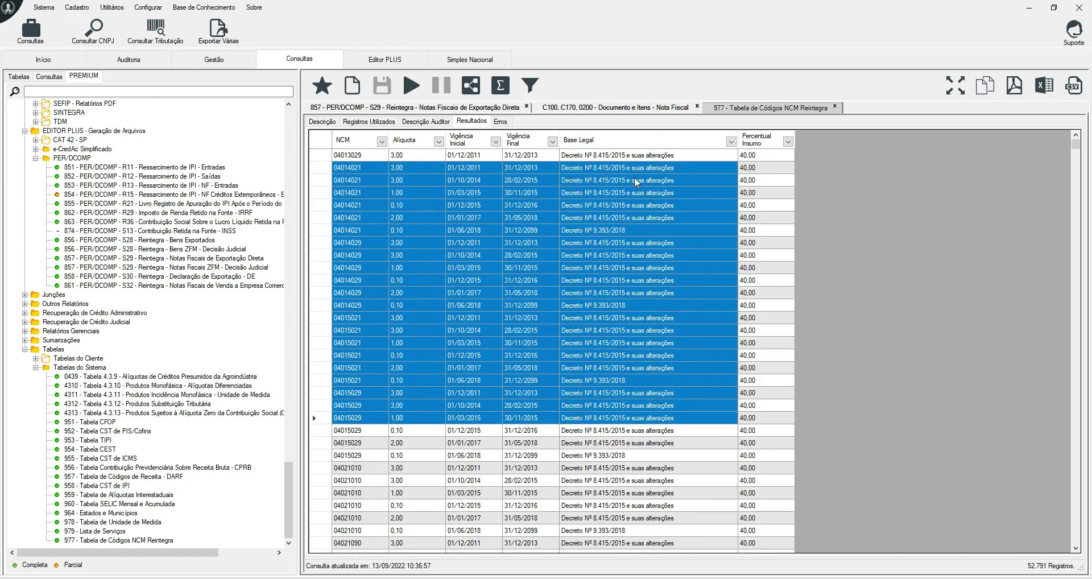
Step: Recheck the item NCM codes in the C100, C170, 0200 query and view that query's description
left_click(587, 108)
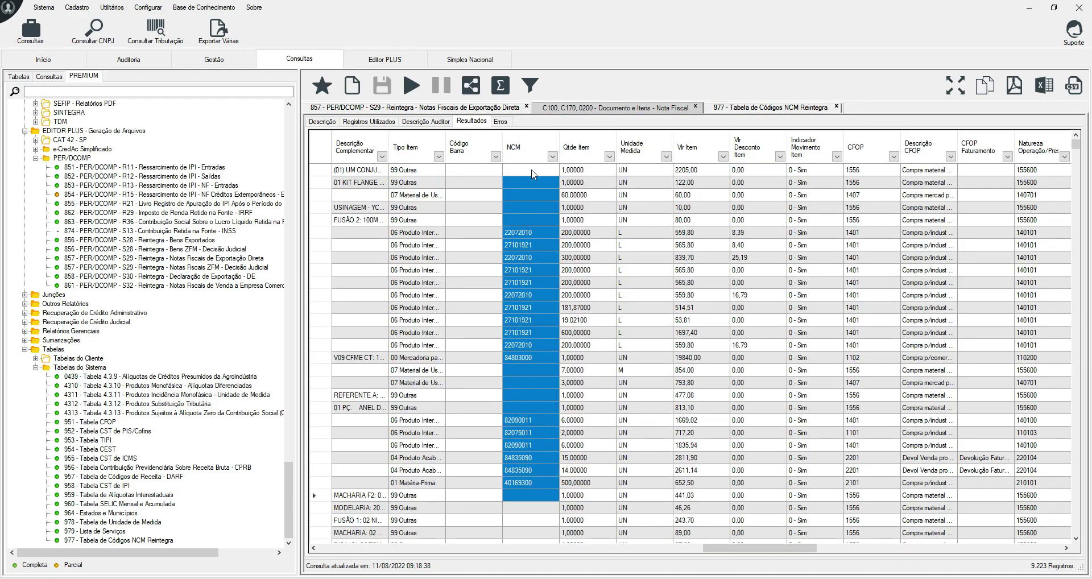
mouse_move(529, 171)
left_mouse_down()
mouse_move(547, 331)
mouse_move(534, 508)
mouse_move(522, 518)
left_mouse_up()
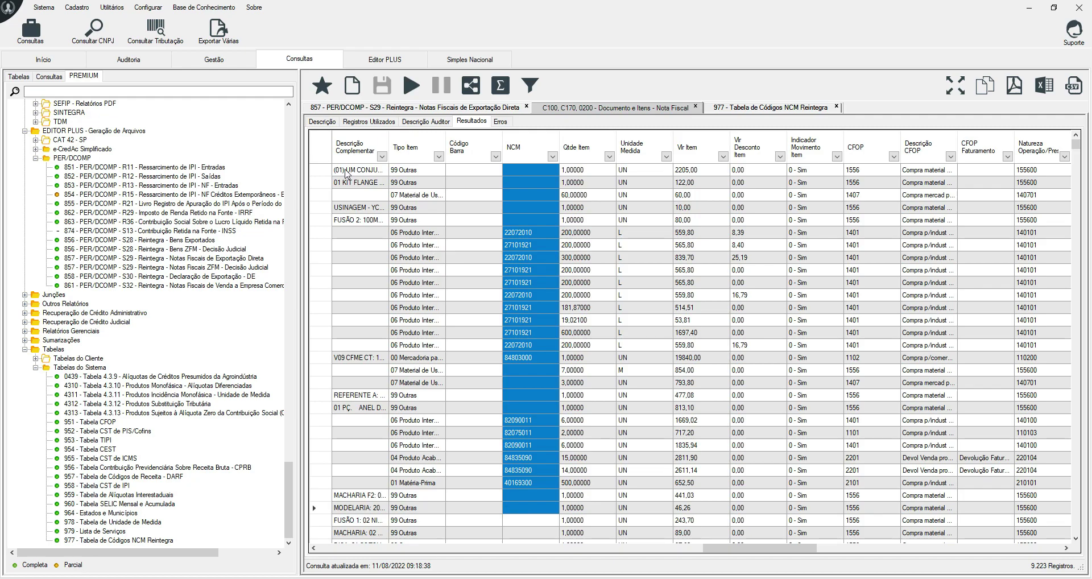
left_click(322, 122)
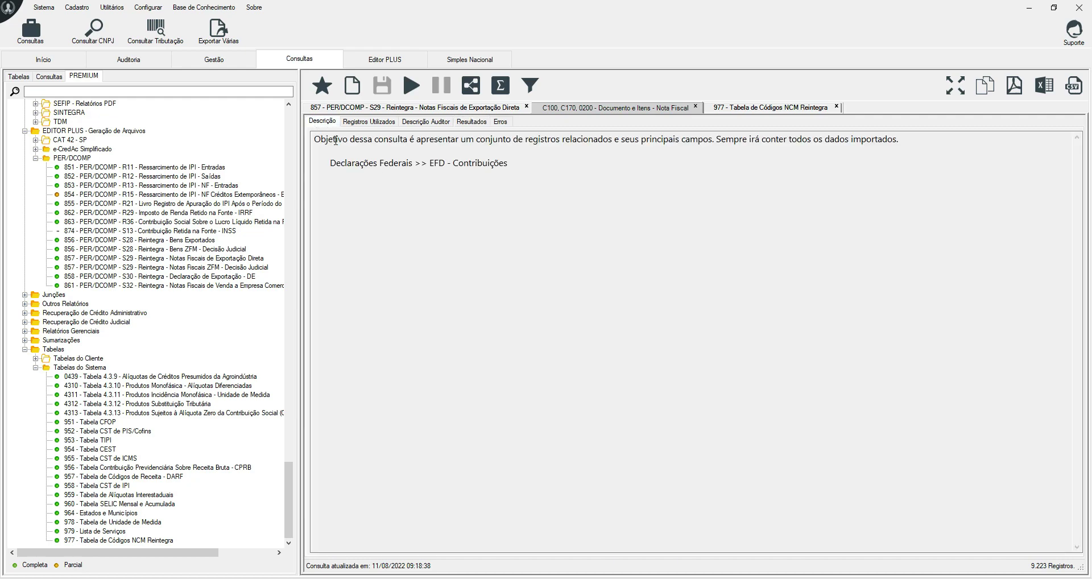
Step: Return to query 857 and review the OBS 1 parameters for the declarant's CNPJ and the initial and final dates
left_click(359, 109)
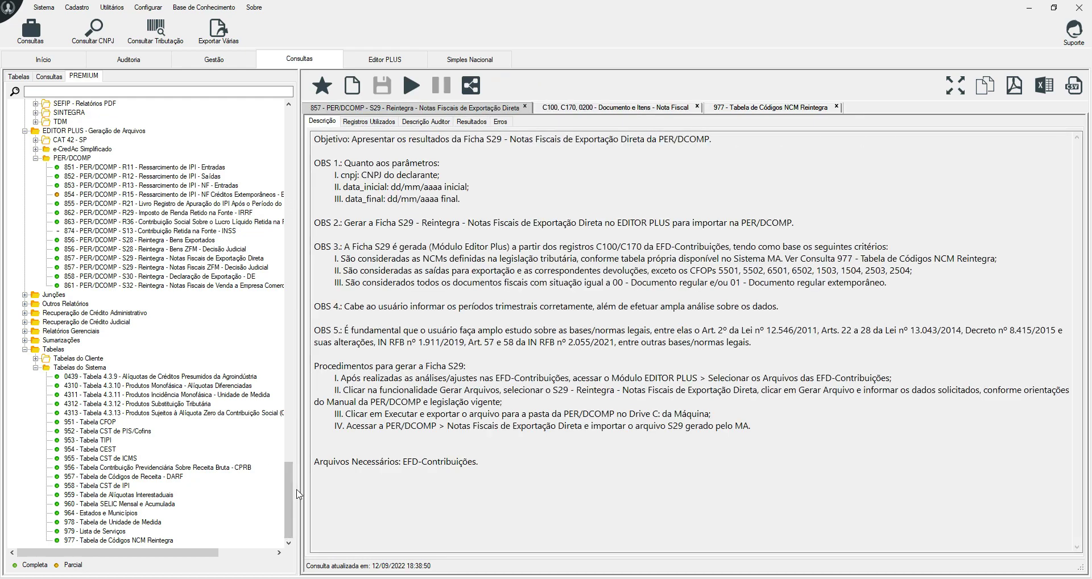
scroll(135, 323, "up", 2)
left_click(135, 314)
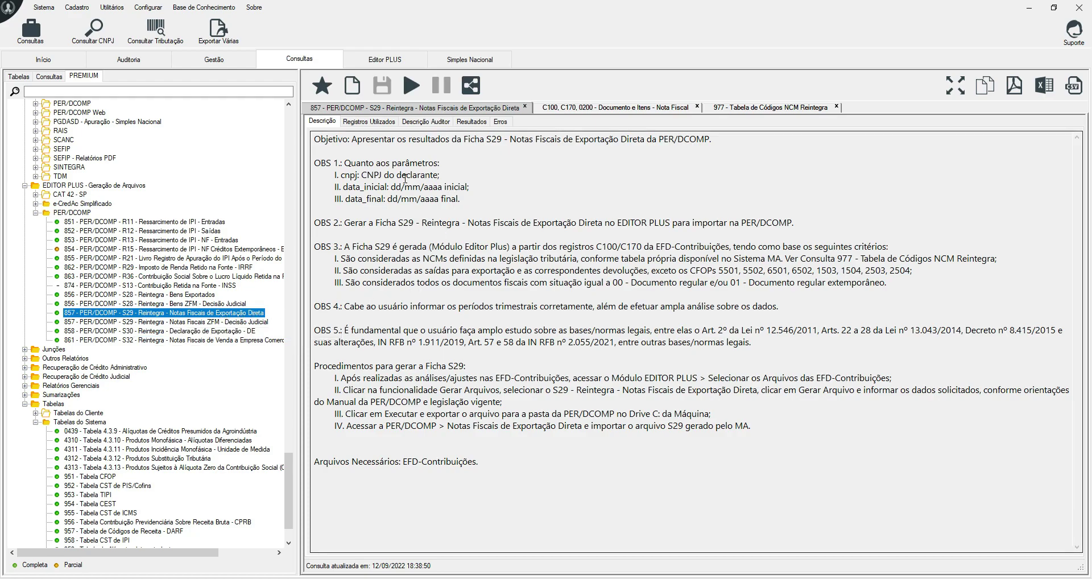
left_click_drag(467, 199, 314, 164)
left_click(364, 196)
left_click_drag(389, 187, 457, 197)
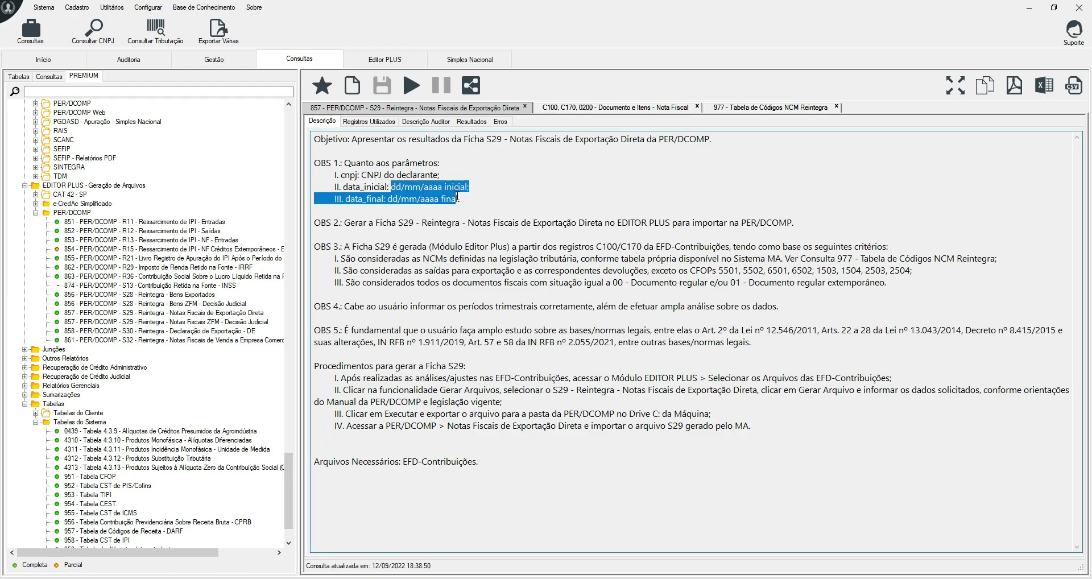
Step: Run query 857 with data_inicial 01/01/2021, data_final 31/03/2021 and the CNPJ of M A TECNOLOGIAS LTDA
left_click(411, 87)
left_click(572, 260)
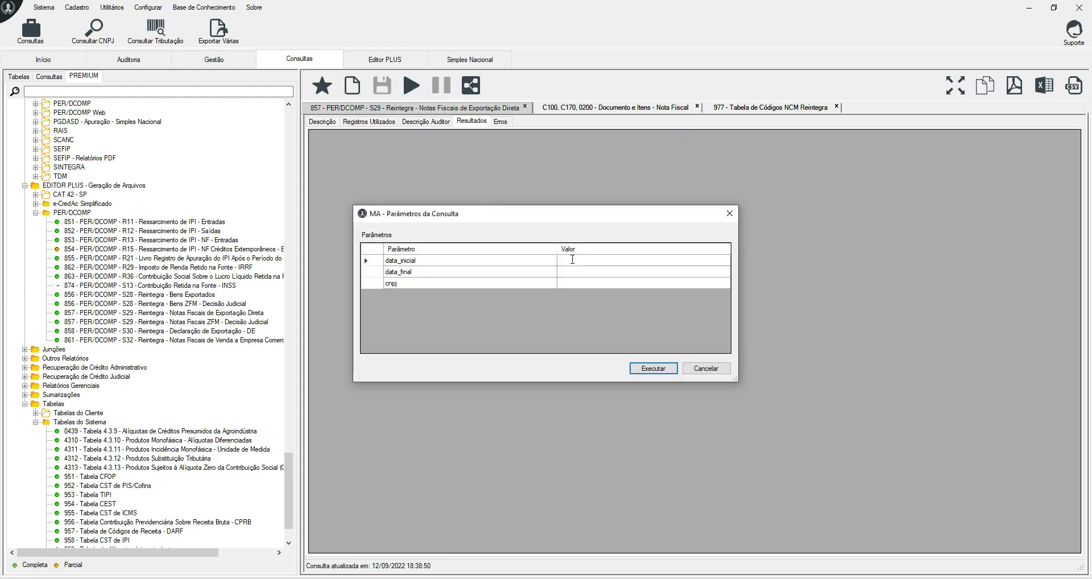
type("01/01/2021")
left_click(571, 270)
left_click(570, 283)
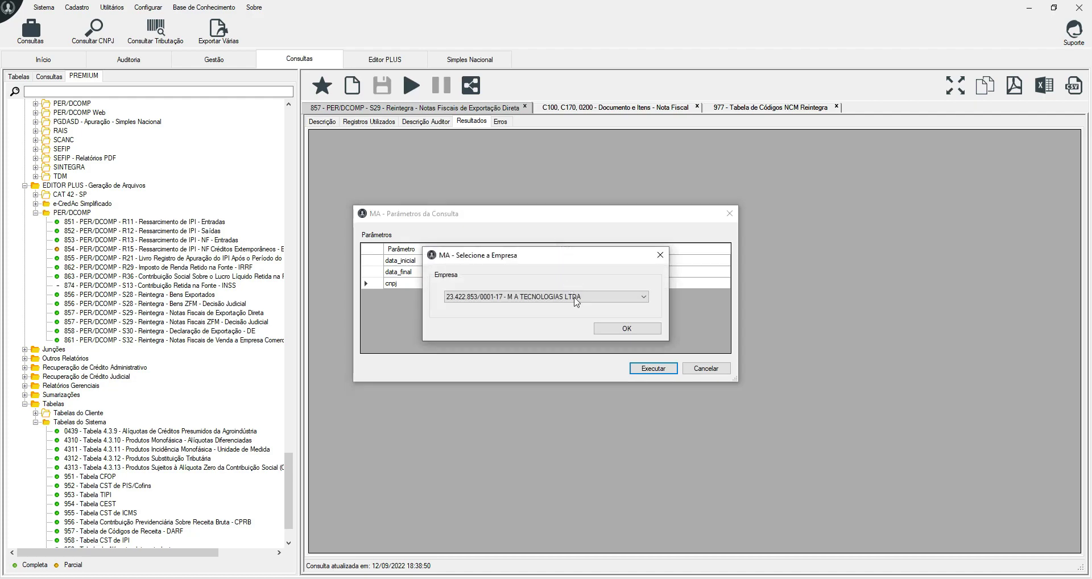
left_click(626, 328)
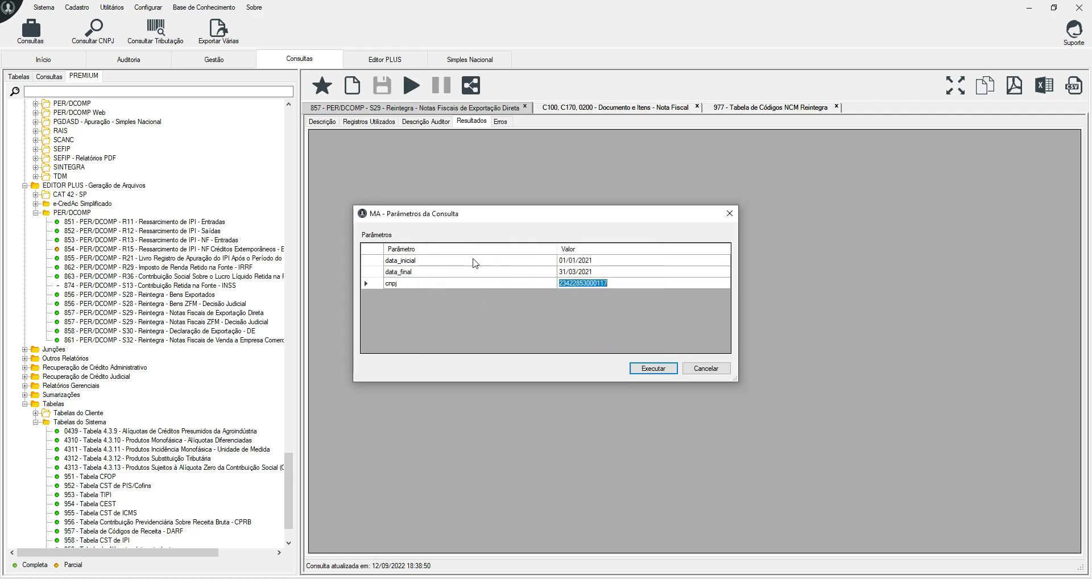
left_click(566, 262)
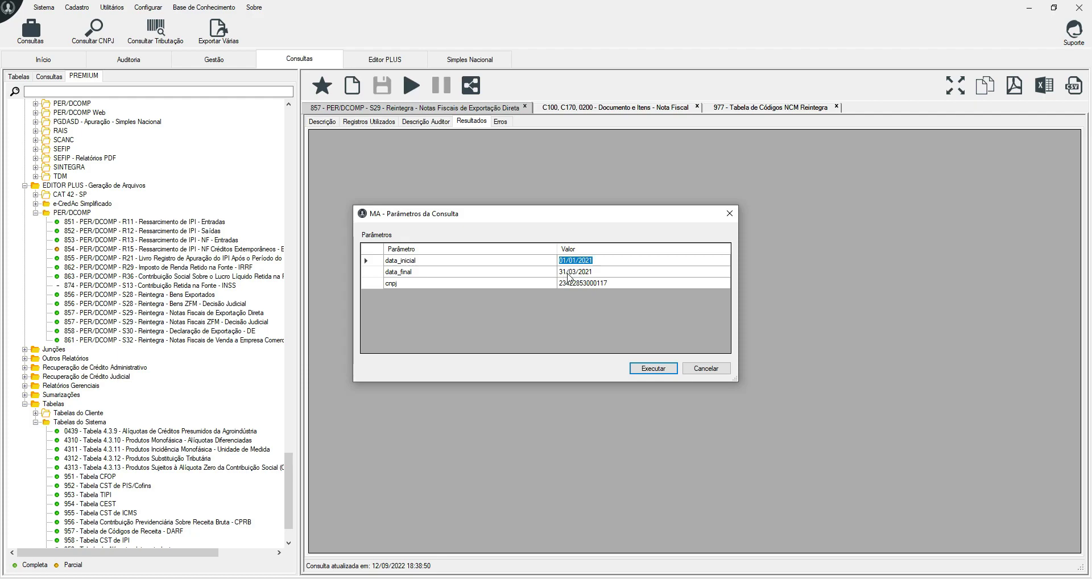
left_click(654, 369)
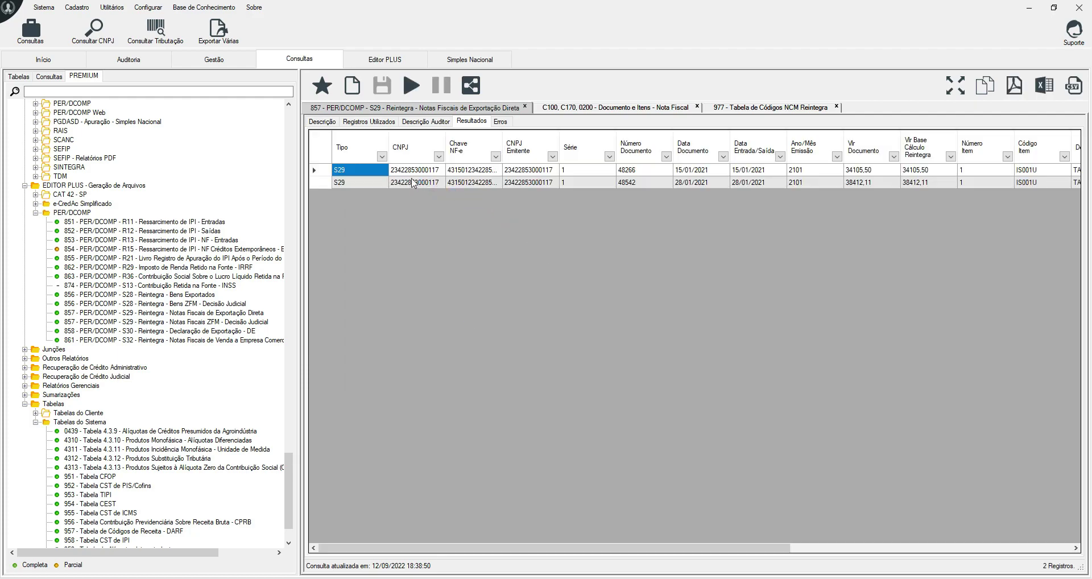
Step: Examine the S29 results from document dates and values through CFOP, NCM and NCM Permite Crédito, ending back at the Tipo column
key("Right")
key("Right")
key("Right")
key("Right")
key("Right")
key("Right")
key("Right")
key("Right")
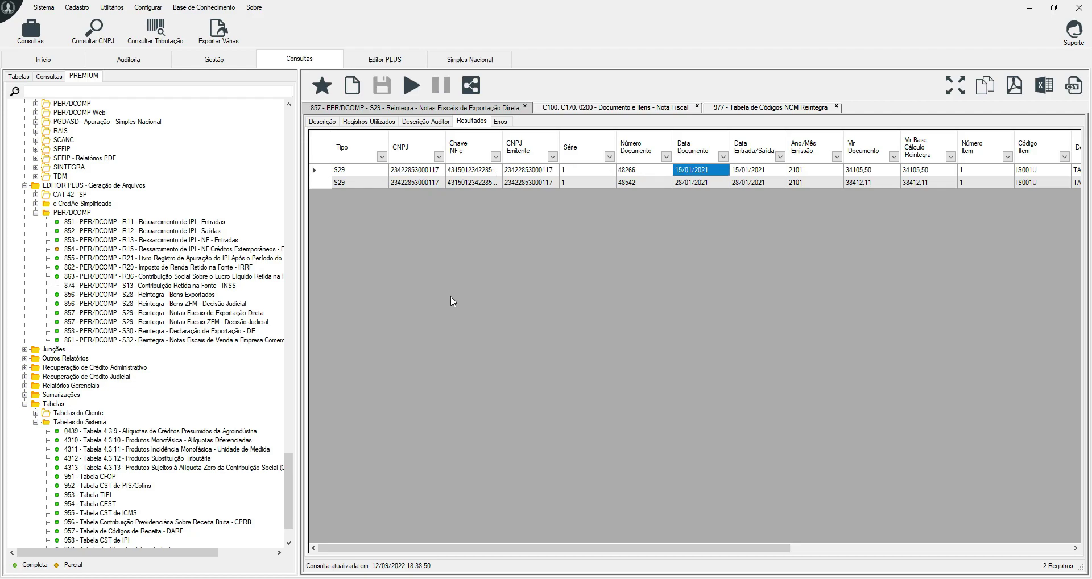
key("Right")
key("Right")
key("Right")
key("Right")
key("Right")
key("Right")
key("Right")
key("Right")
key("Right")
key("Right")
key("Right")
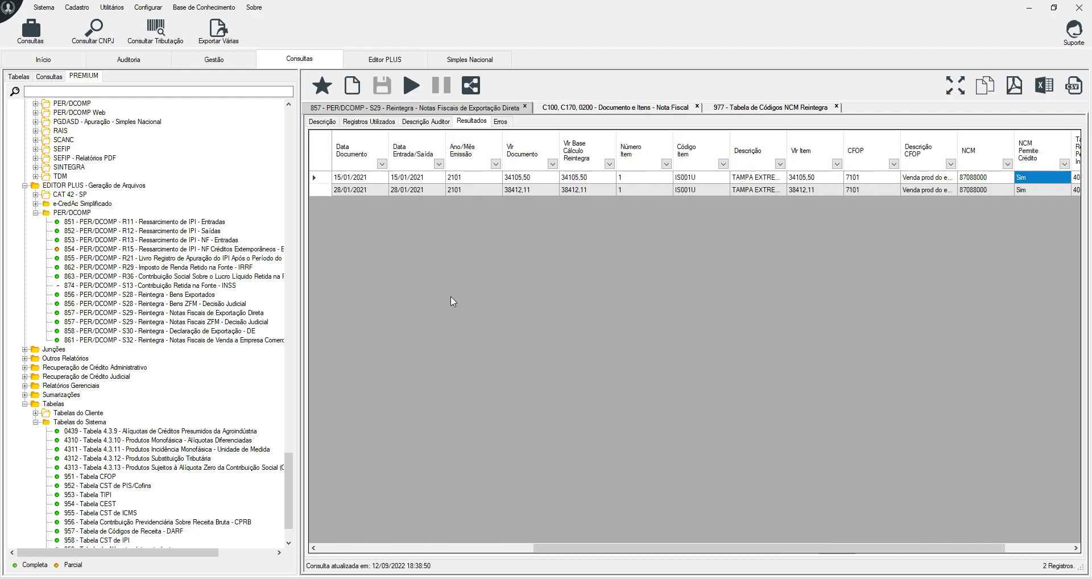
key("Left")
key("Left")
key("Left")
key("Left")
key("Left")
key("Left")
key("Left")
key("Left")
key("Left")
key("Left")
key("Left")
key("Left")
key("Left")
key("Left")
key("Left")
key("Left")
key("Left")
key("Left")
key("Left")
key("Left")
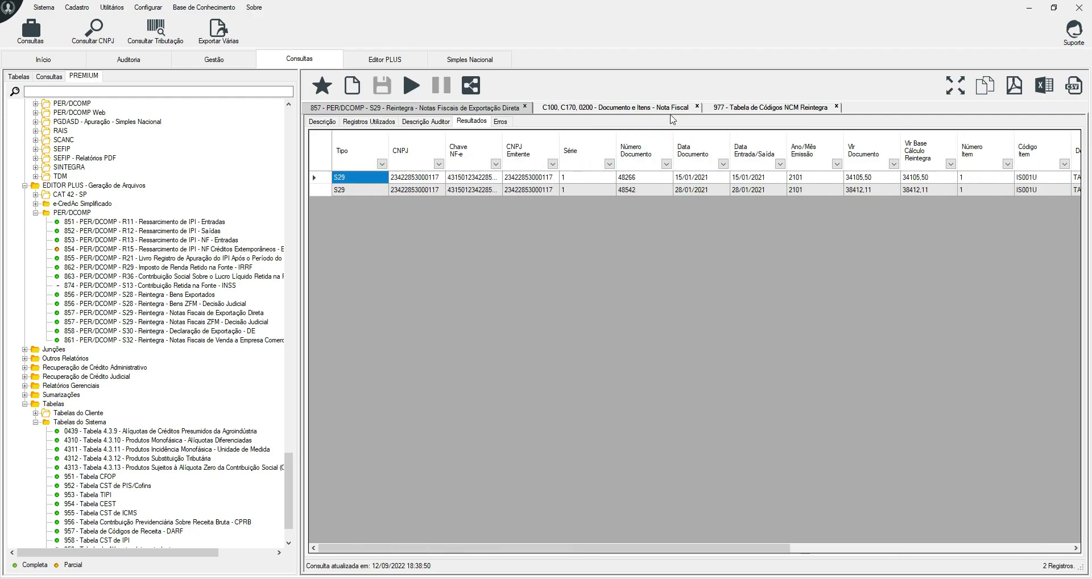
Step: Revisit the C100, C170, 0200 query and examine the rates, validity dates and legal bases per NCM in table 977
left_click(587, 110)
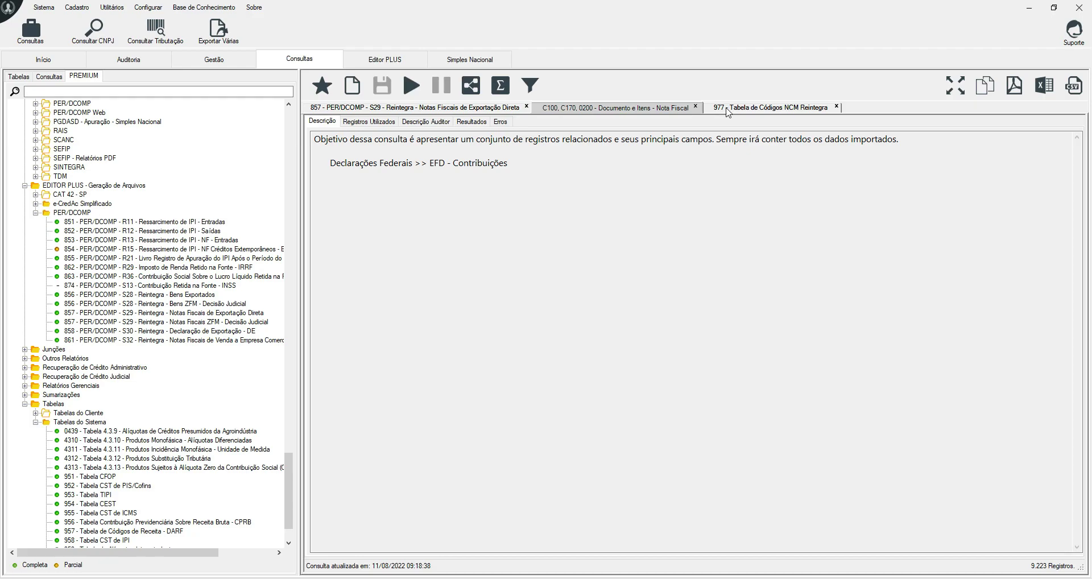
left_click(728, 111)
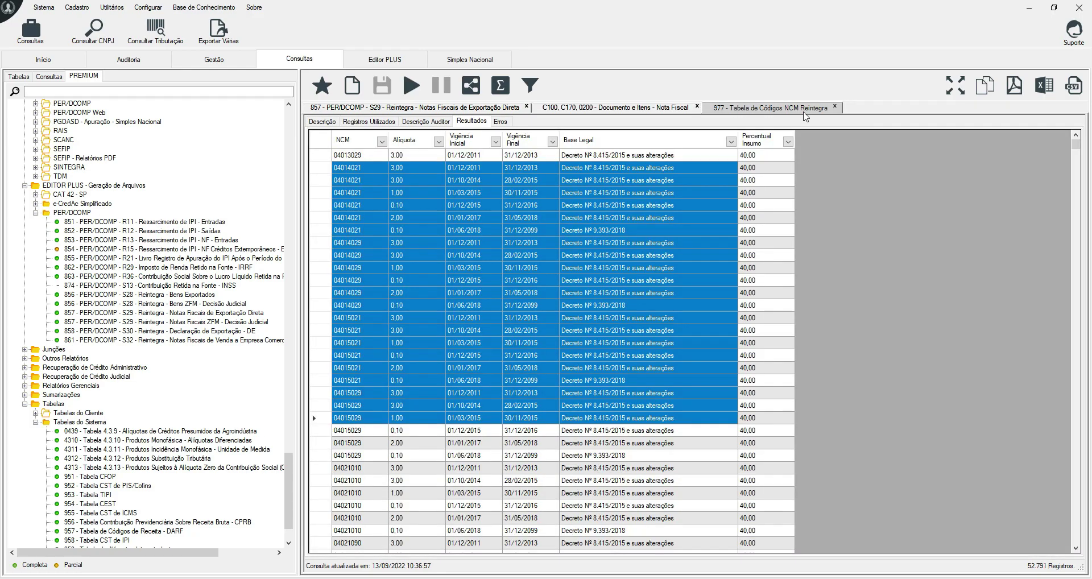
left_click(356, 193)
left_click_drag(404, 243, 593, 389)
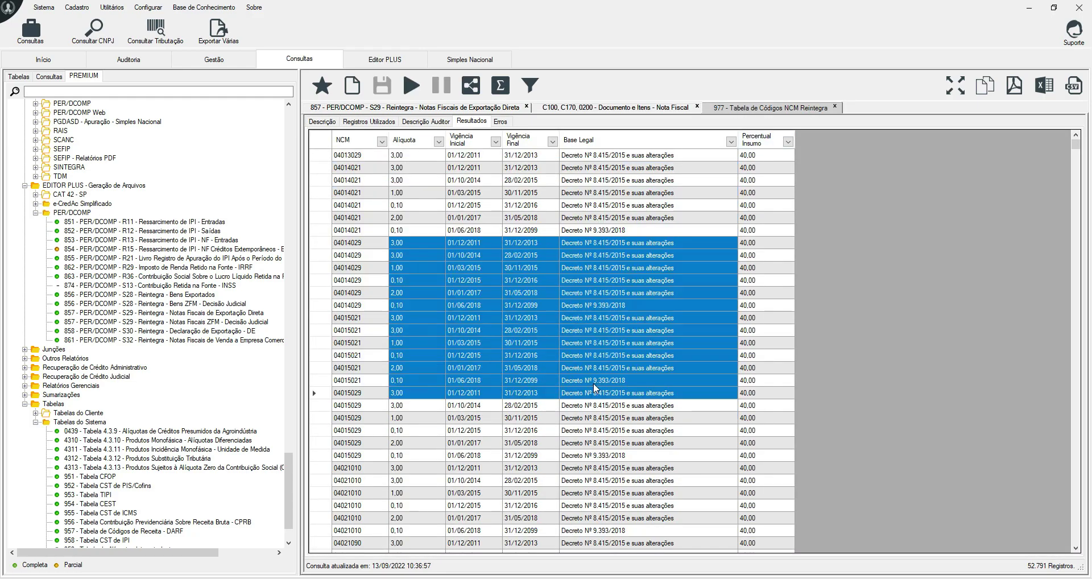
Step: Return to query 857's S29 results and select the first invoice's Chave NF-e
left_click(579, 110)
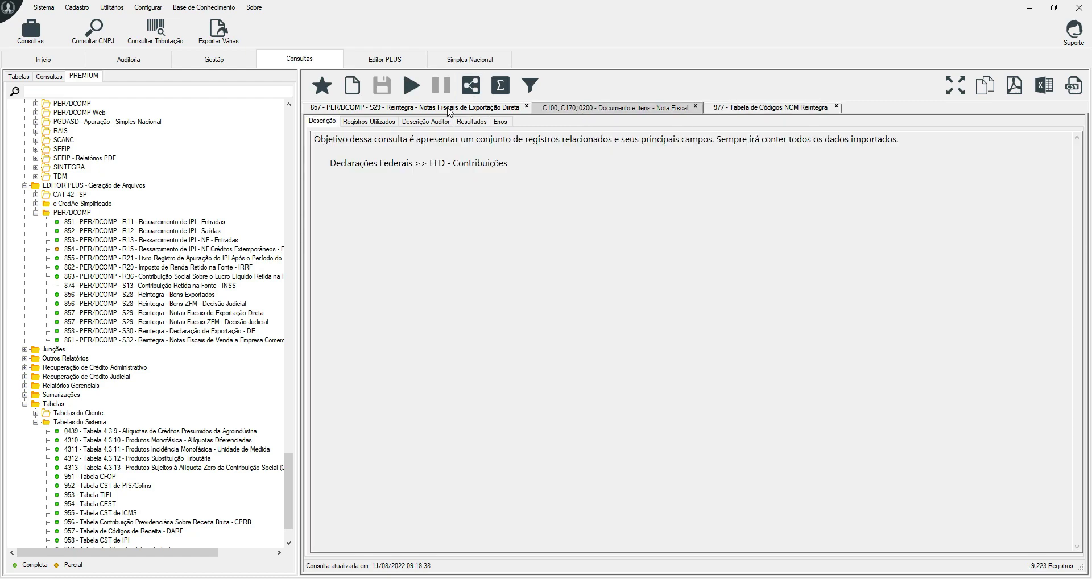
left_click(472, 120)
left_click(465, 181)
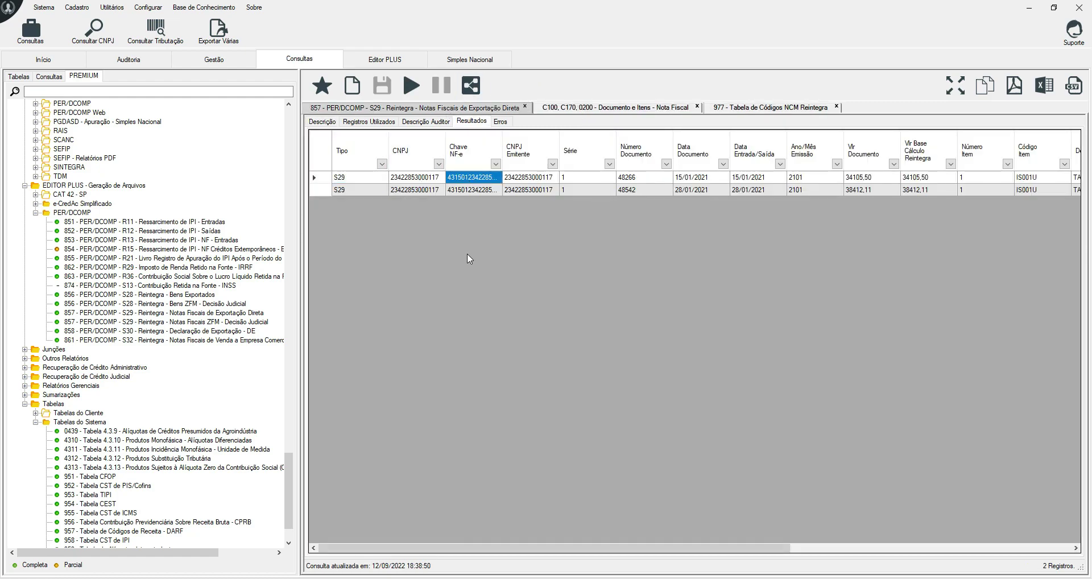
Step: Examine the S29 results across all columns from Chave NF-e to Tabela Reintegra - Alíquota, ending back at Tipo
key("Right")
key("Right")
key("Right")
key("Right")
key("Right")
key("Right")
key("Right")
key("Right")
key("Right")
key("Right")
key("Right")
key("Right")
key("Right")
key("Right")
key("Right")
key("Right")
key("Right")
key("Right")
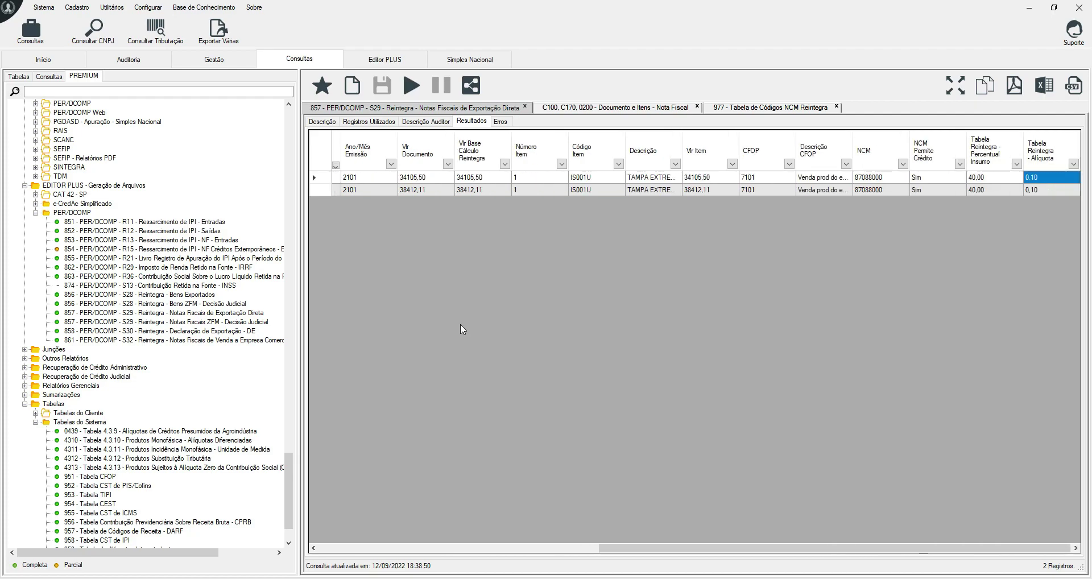
key("Left")
key("Left")
key("Left")
key("Left")
key("Left")
key("Left")
key("Left")
key("Left")
key("Left")
key("Left")
key("Left")
key("Left")
key("Left")
key("Left")
key("Left")
key("Left")
key("Left")
key("Left")
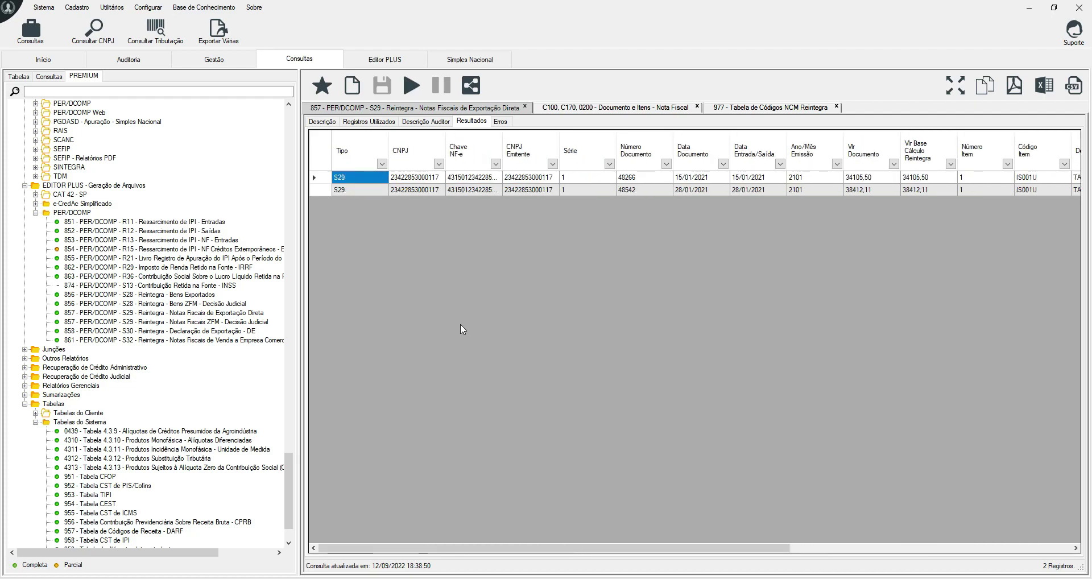
key("Right")
key("Right")
key("Right")
key("Right")
key("Right")
key("Right")
key("Right")
key("Right")
key("Right")
key("Right")
key("Right")
key("Right")
key("Right")
key("Right")
key("Right")
key("Right")
key("Right")
key("Right")
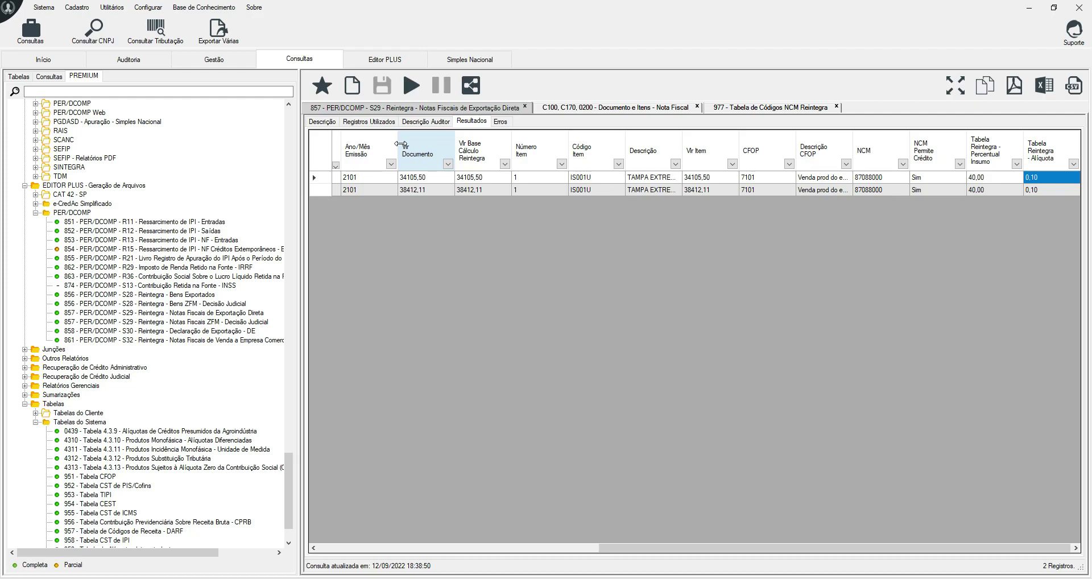
key("Left")
key("Left")
key("Left")
key("Left")
key("Left")
key("Left")
key("Left")
key("Left")
key("Left")
key("Left")
key("Left")
key("Left")
key("Left")
key("Left")
key("Left")
key("Left")
key("Left")
key("Left")
key("Left")
key("Left")
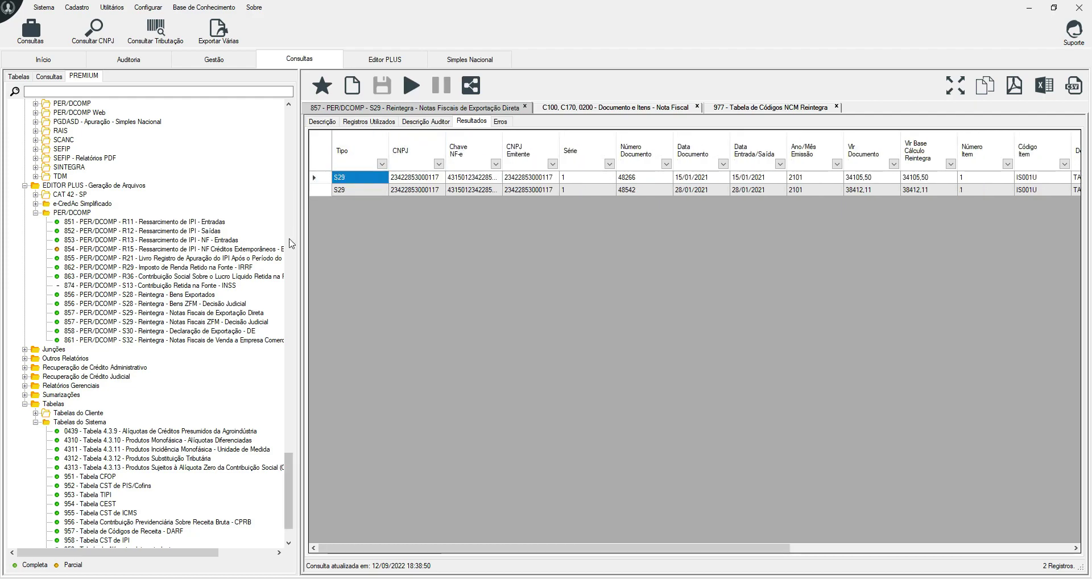
Step: Locate the two S29 Reintegra queries in the PER/DCOMP list and review the full description of the Notas Fiscais de Exportação Direta one
left_click(137, 312)
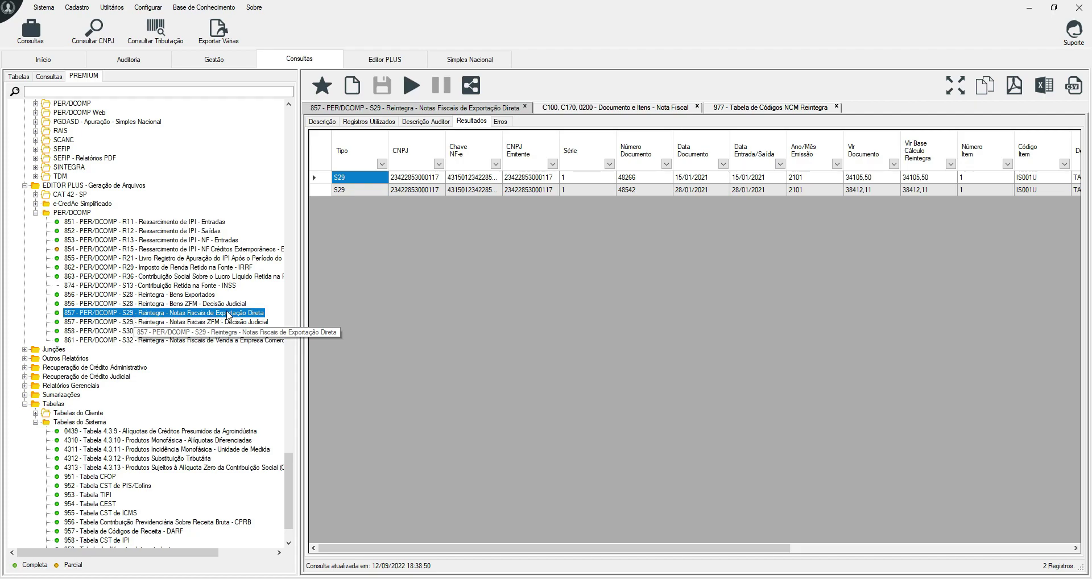
left_click(136, 323)
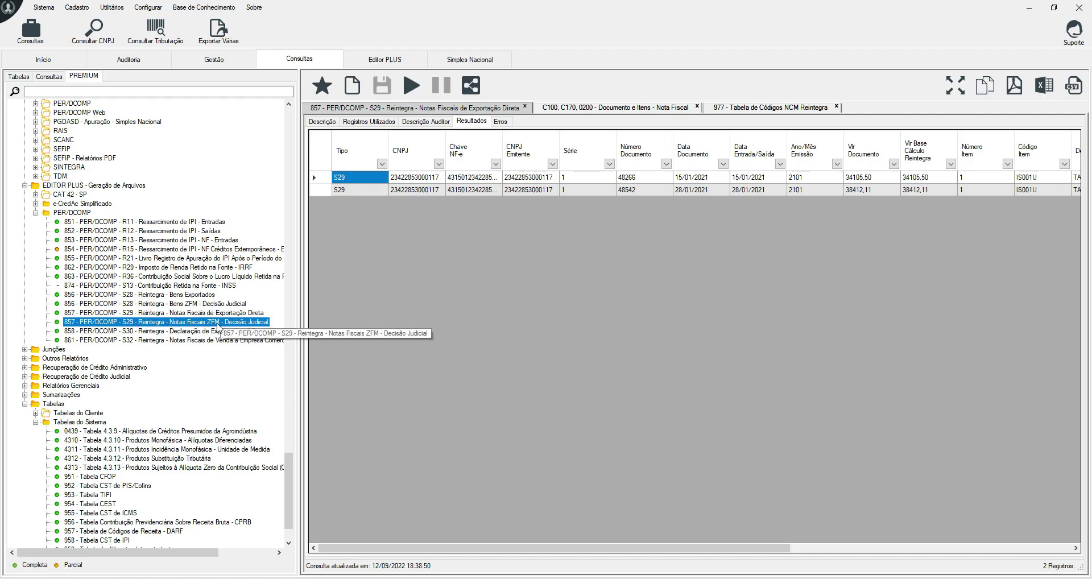
left_click(176, 314)
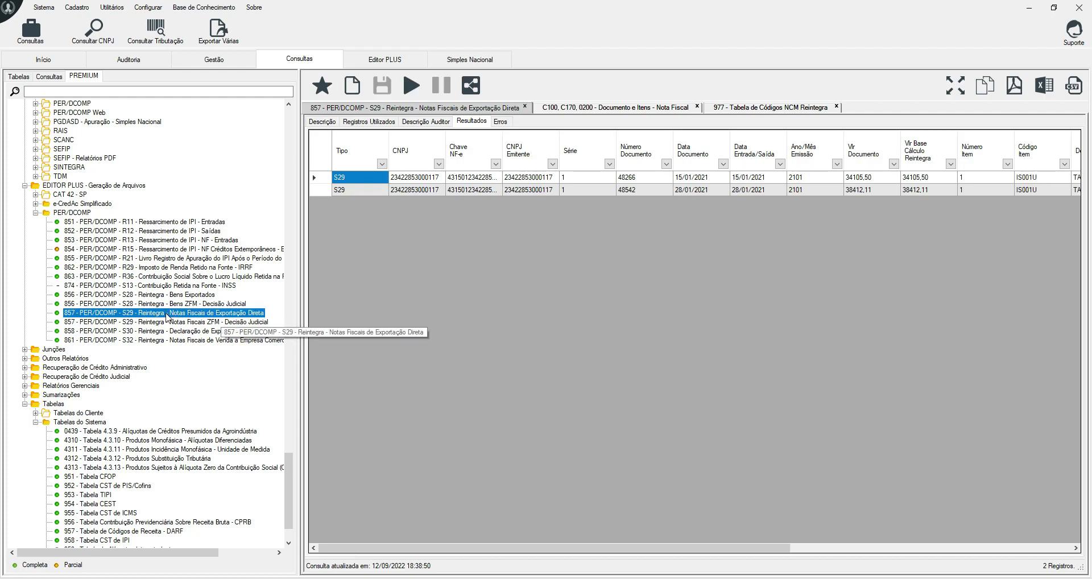
double_click(166, 317)
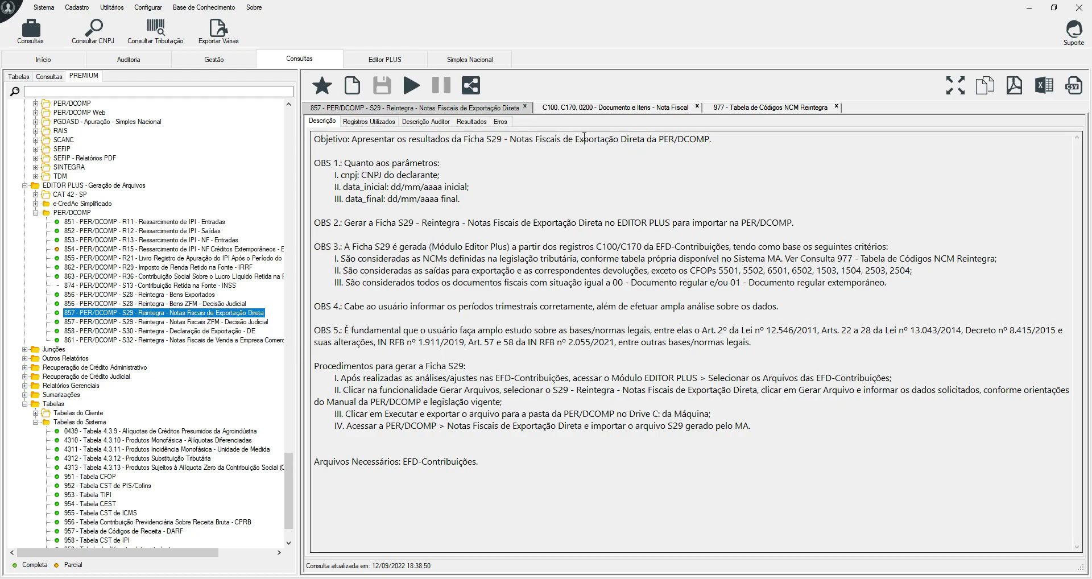
left_click(173, 331)
left_click(191, 322)
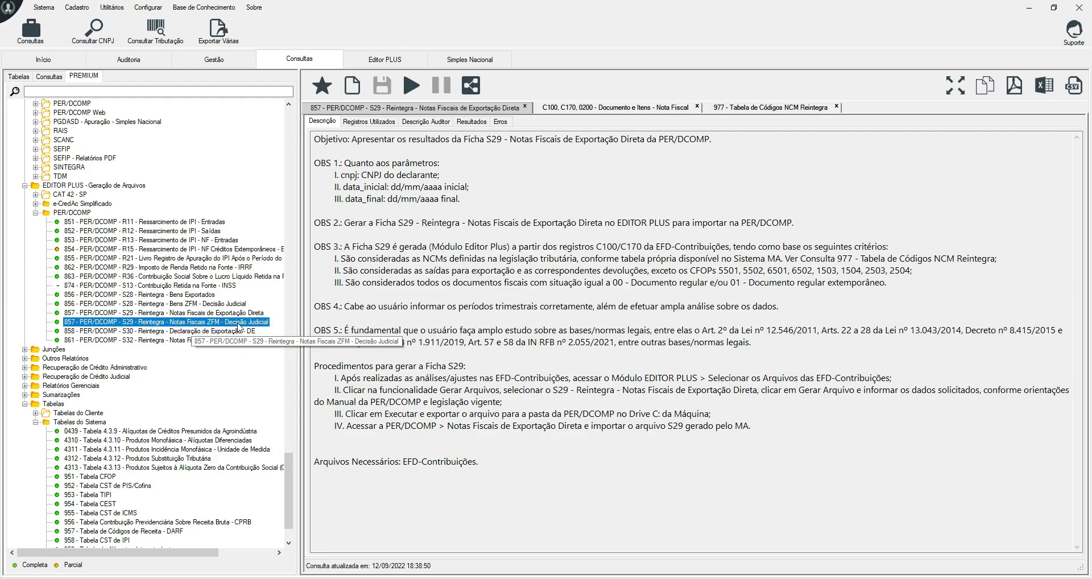
left_click(212, 313)
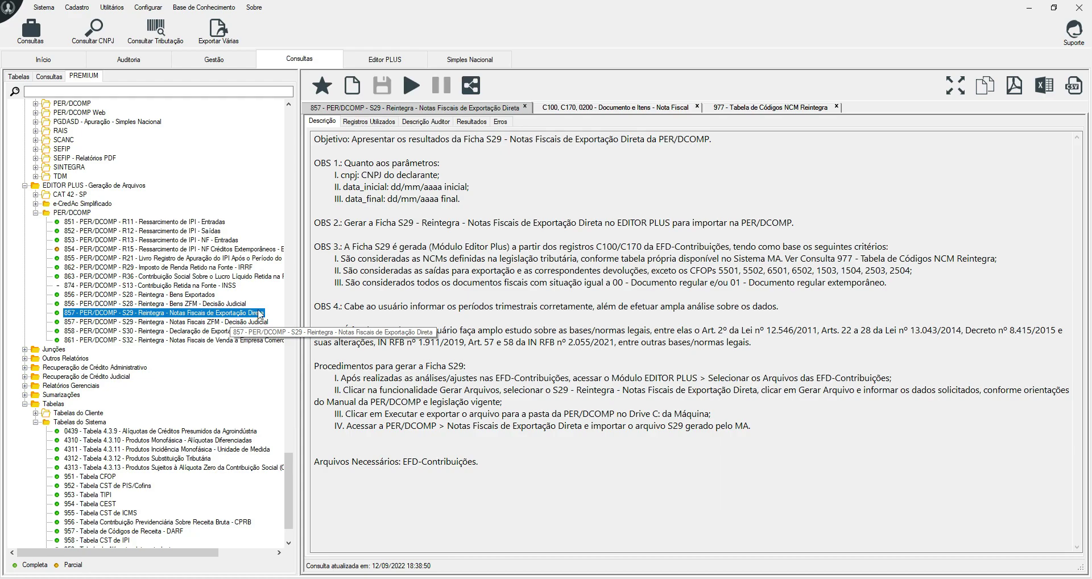
left_click_drag(342, 140, 793, 455)
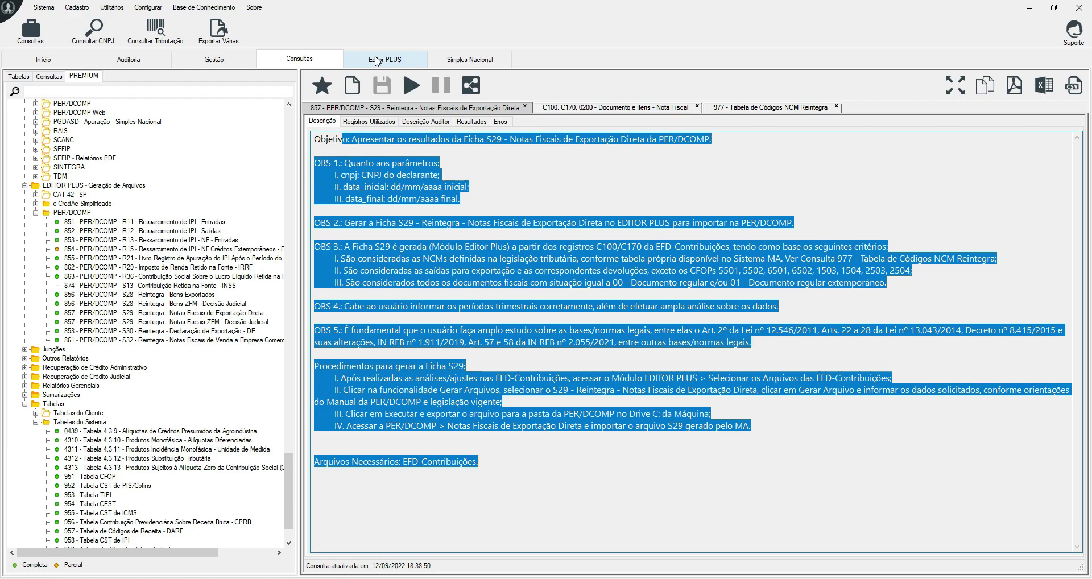
Step: In the Editor PLUS module, load all EFD - Contribuições declarations of MA TECNOLOGIAS LTDA
left_click(377, 61)
left_click(31, 31)
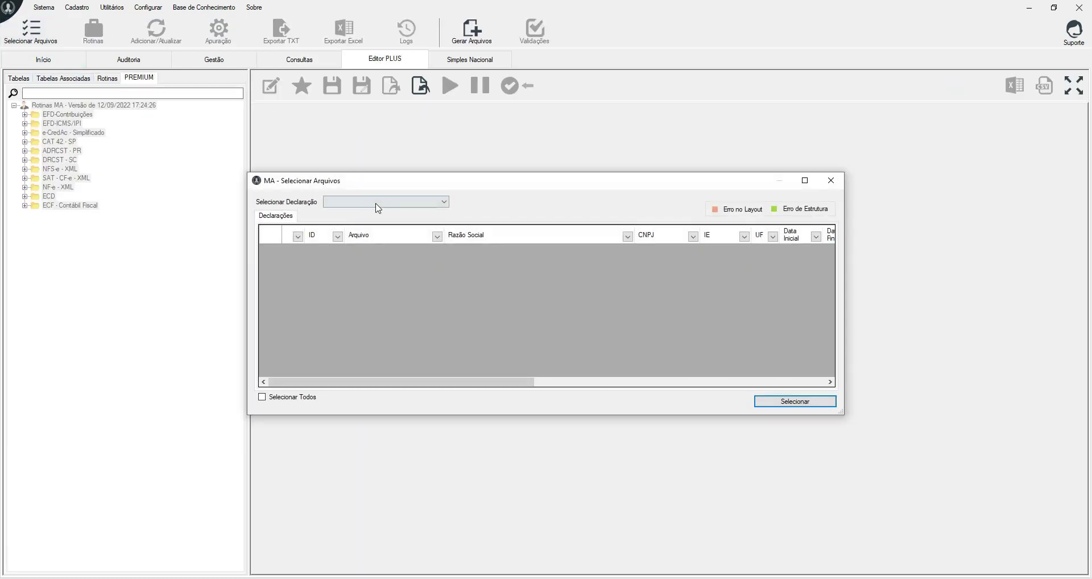
left_click(378, 202)
left_click(370, 228)
left_click(286, 400)
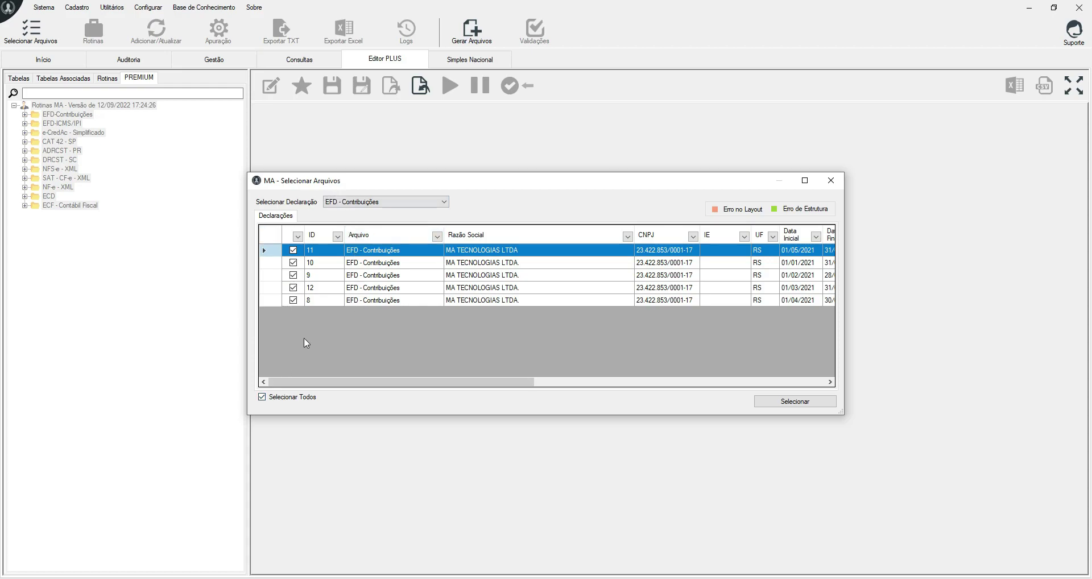
left_click(784, 402)
left_click(44, 44)
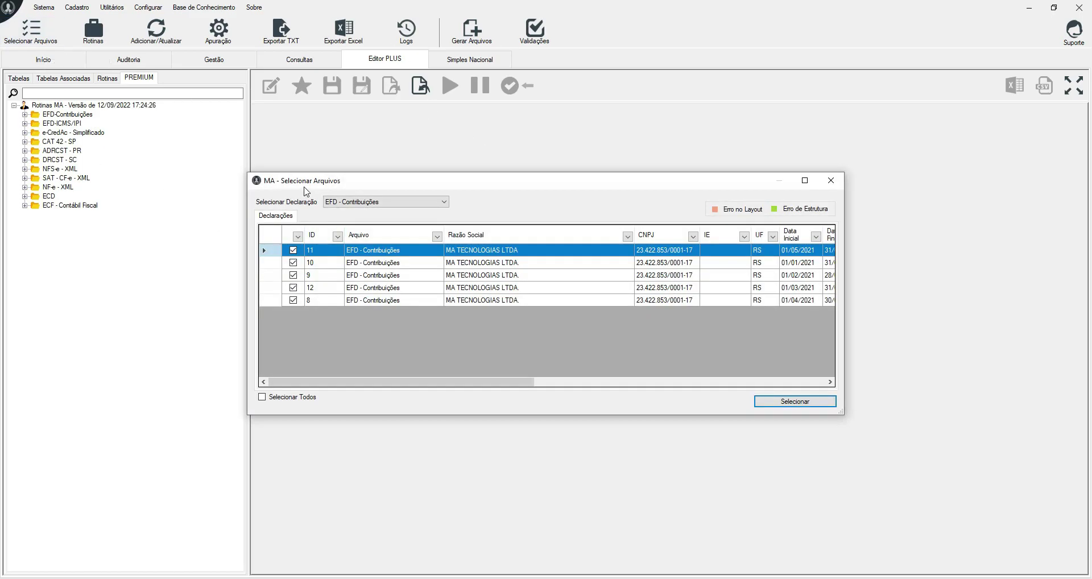
left_click(799, 404)
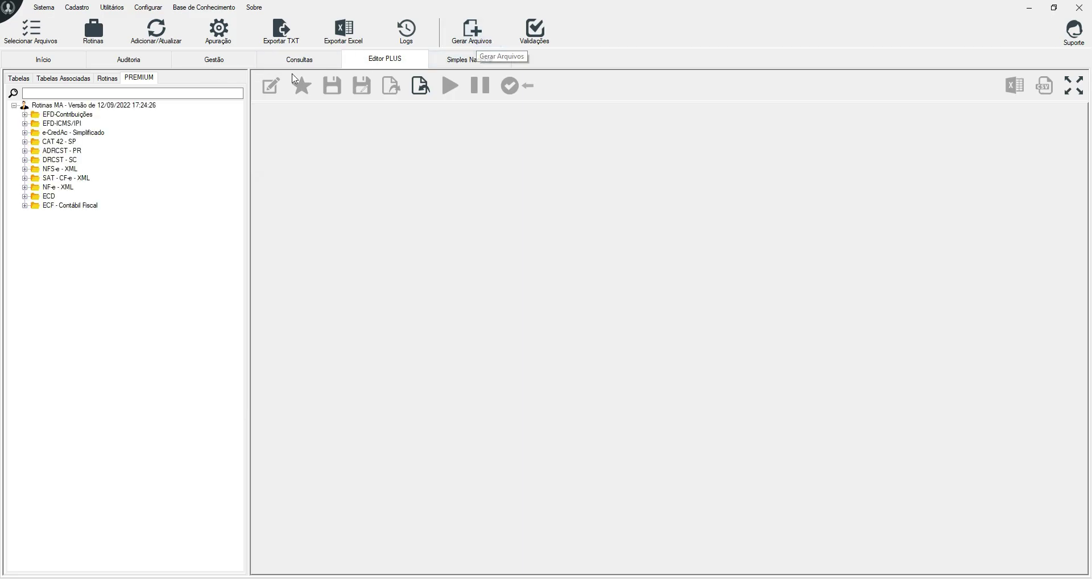
Step: Recheck query 857's description and choose PER/DCOMP - S29 - Reintegra - Notas Fiscais de Exportação Direta to generate for M A TECNOLOGIAS LTDA in Editor PLUS
left_click(289, 60)
left_click_drag(370, 306, 314, 136)
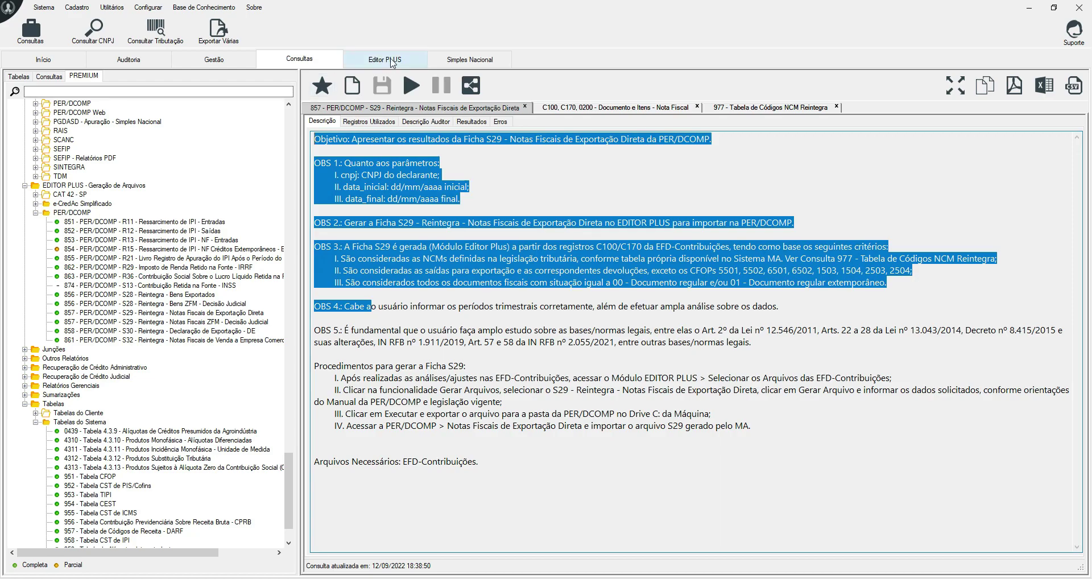
left_click(387, 60)
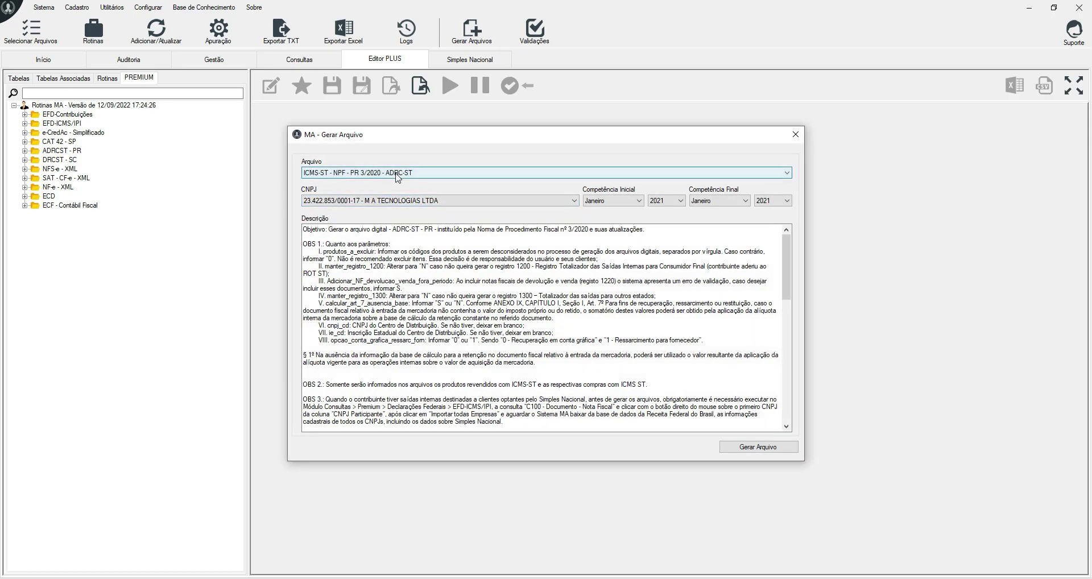
left_click(398, 173)
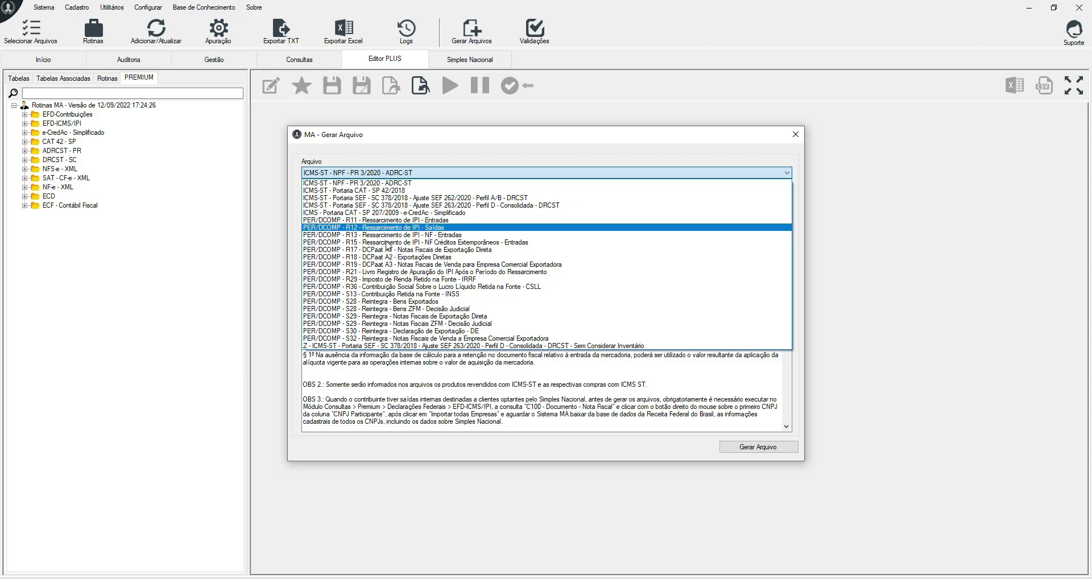
left_click(374, 317)
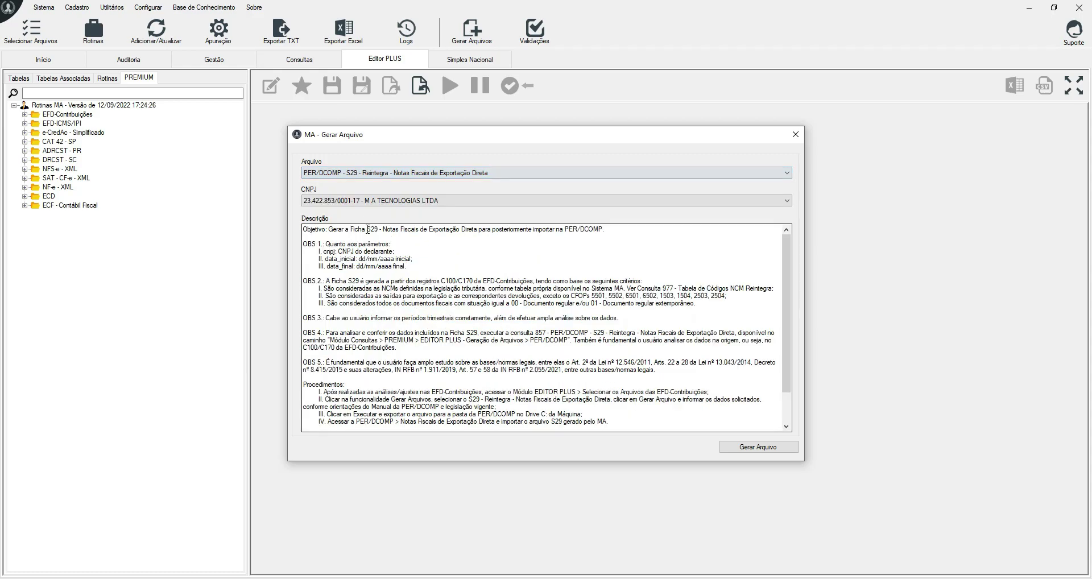
left_click(349, 178)
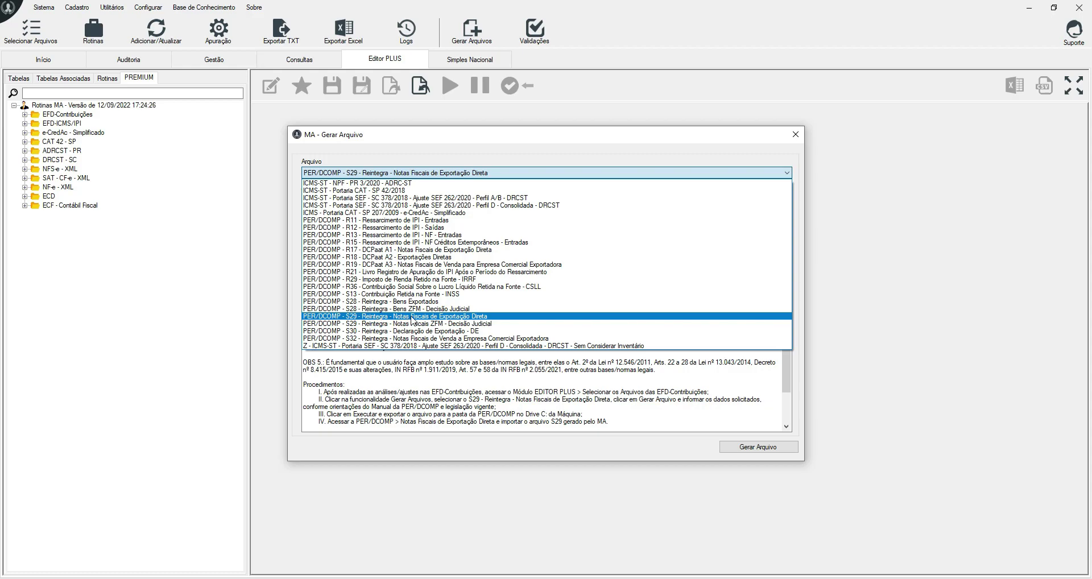
left_click(352, 316)
left_click(365, 203)
left_click(365, 210)
Step: Review the S29 file's description, highlighting the OBS 1 notes on the cnpj, data_inicial and data_final parameters
left_click_drag(303, 244, 290, 203)
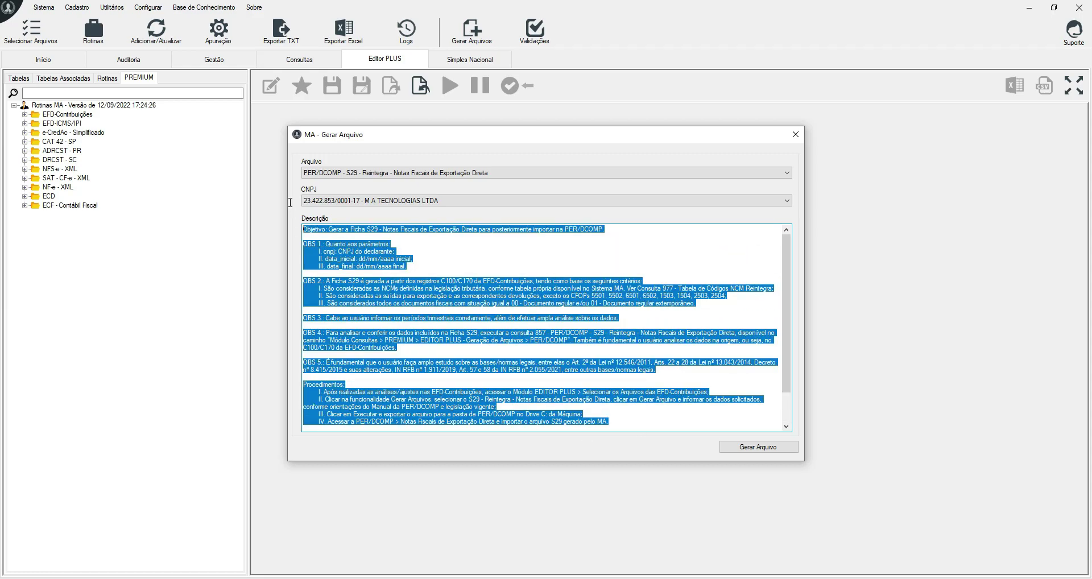
left_click(376, 286)
left_click_drag(380, 269, 268, 242)
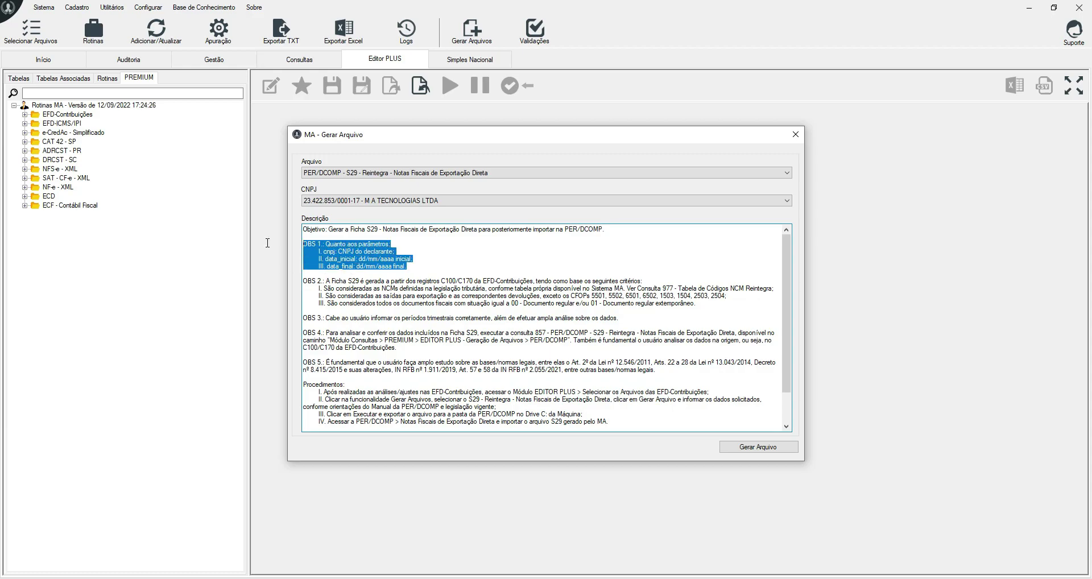
Step: Execute the S29 file generation with data_inicial 01/01/2021, data_final 31/03/2021 and the company's CNPJ
left_click(758, 446)
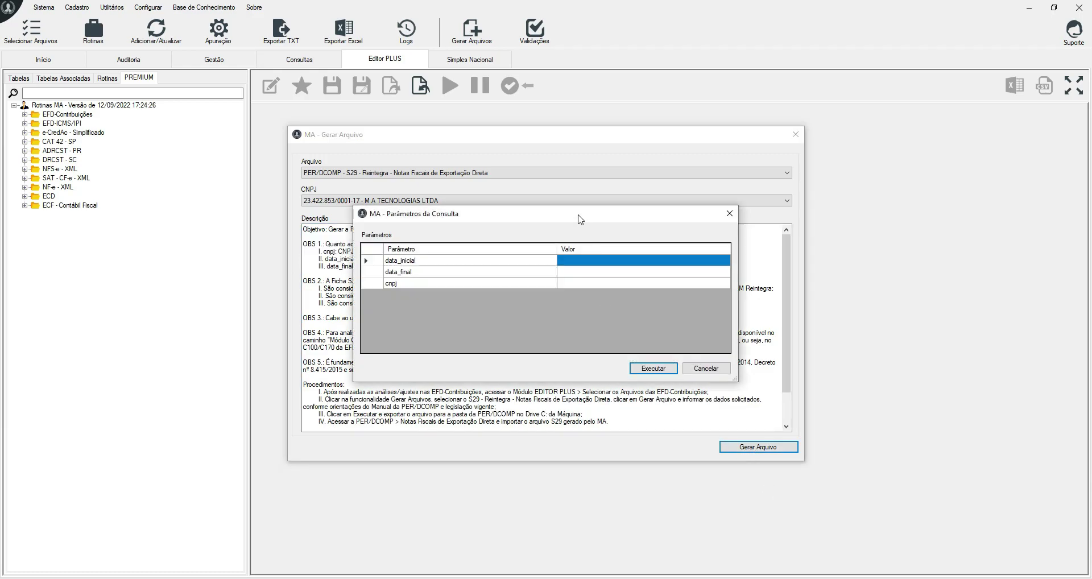
left_click_drag(577, 215, 695, 239)
left_click(685, 289)
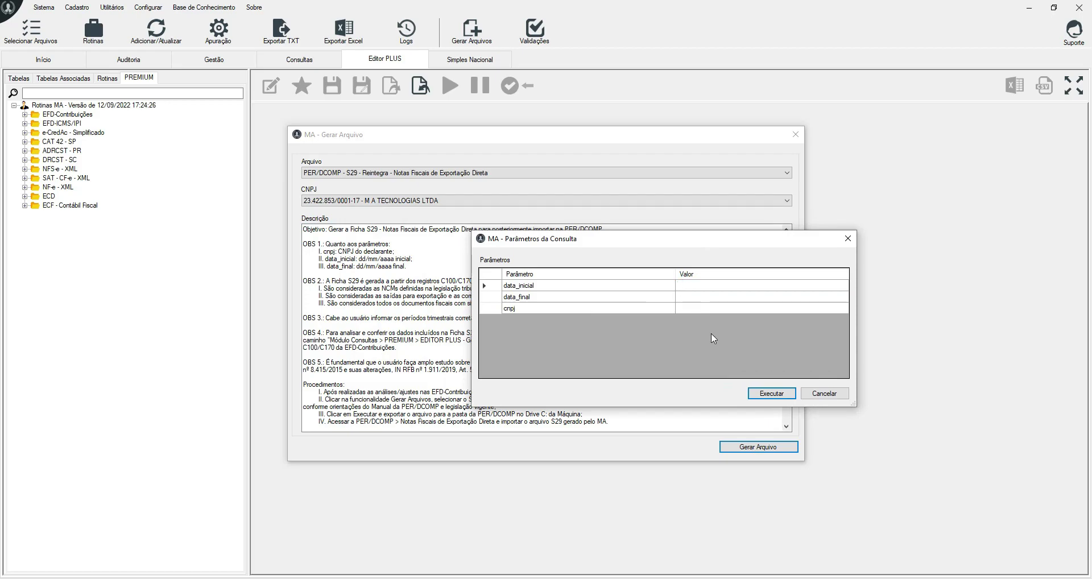
type("01/01/2021")
left_click(699, 316)
left_click(625, 326)
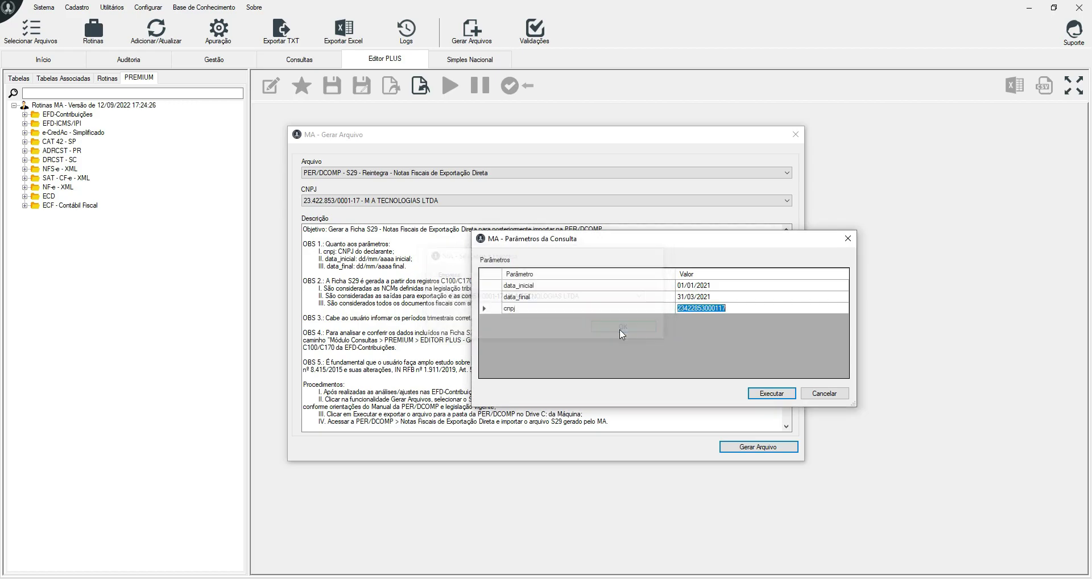
left_click(771, 394)
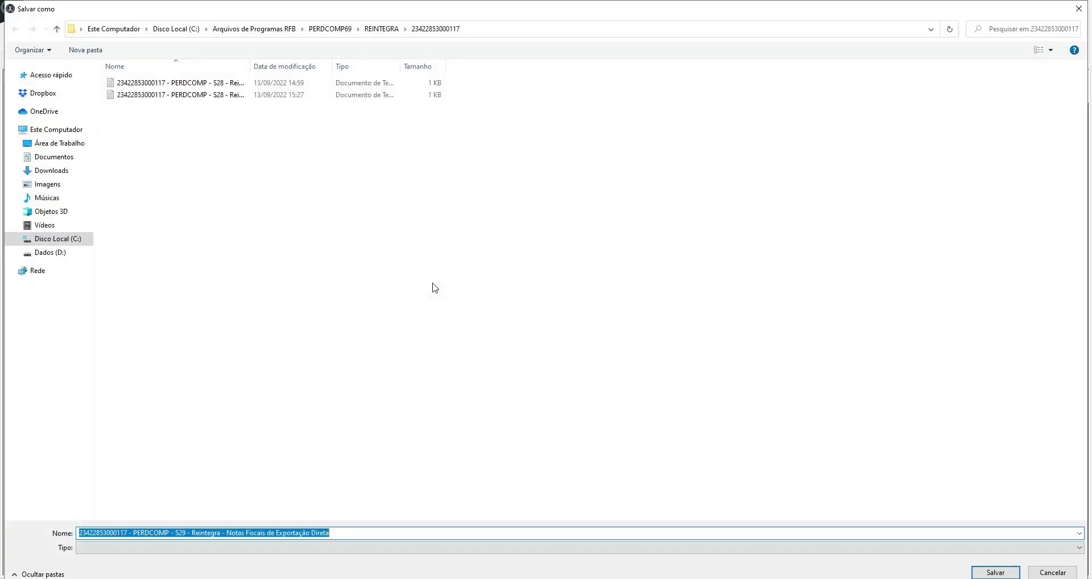
Step: Save the generated S29 file in the company's CNPJ folder under Arquivos de Programas RFB, PERDCOMP69, REINTEGRA on drive C
left_click(321, 29)
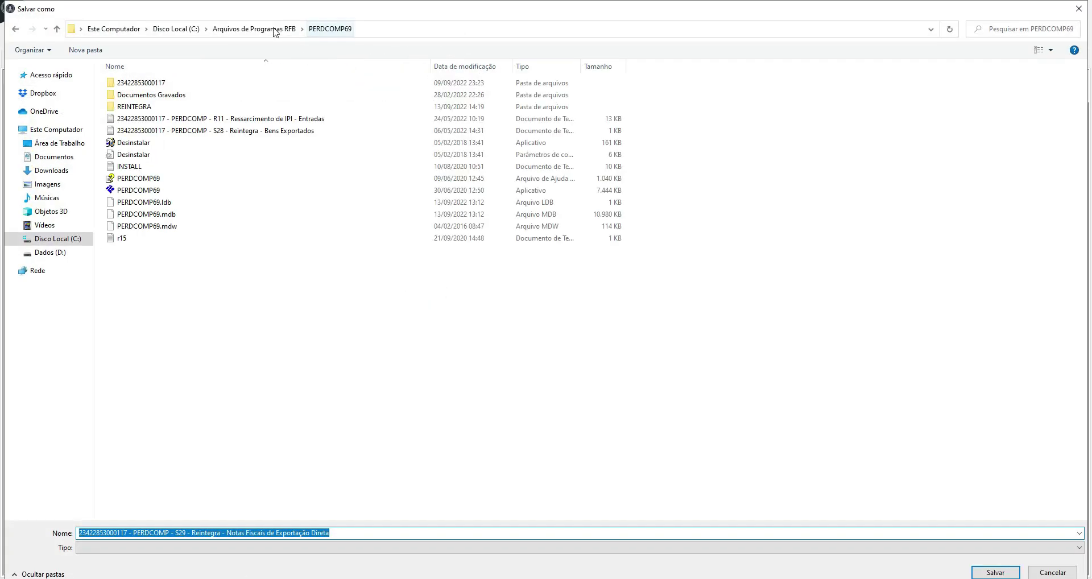
left_click(256, 29)
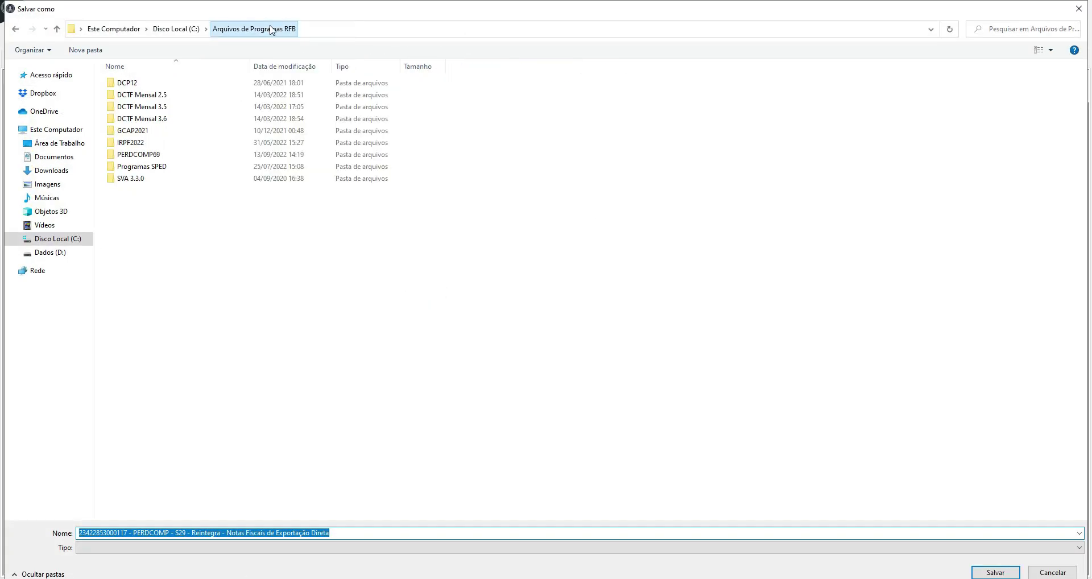
double_click(138, 155)
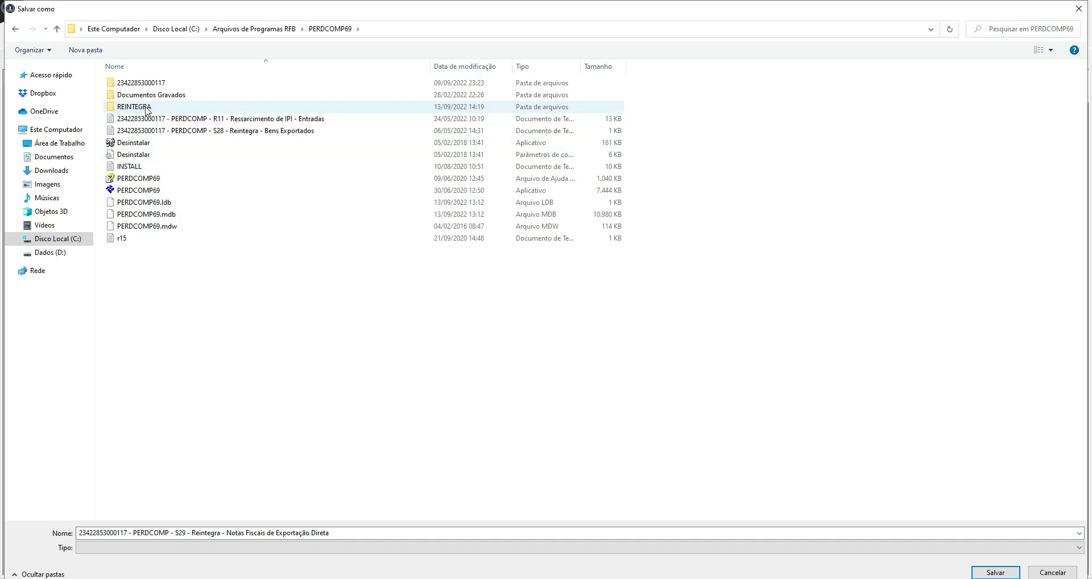
double_click(147, 108)
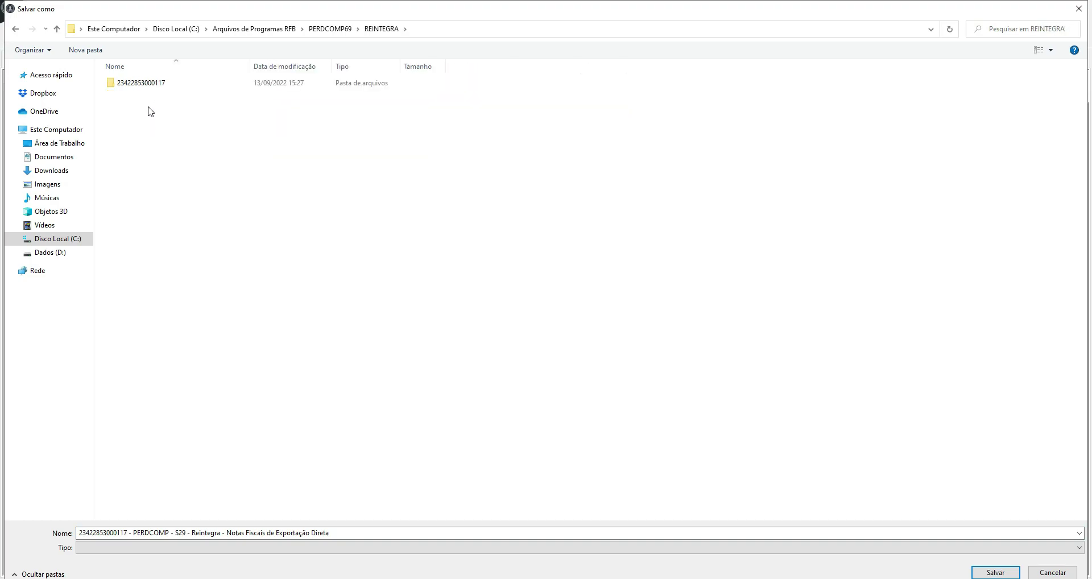
left_click(162, 84)
double_click(162, 84)
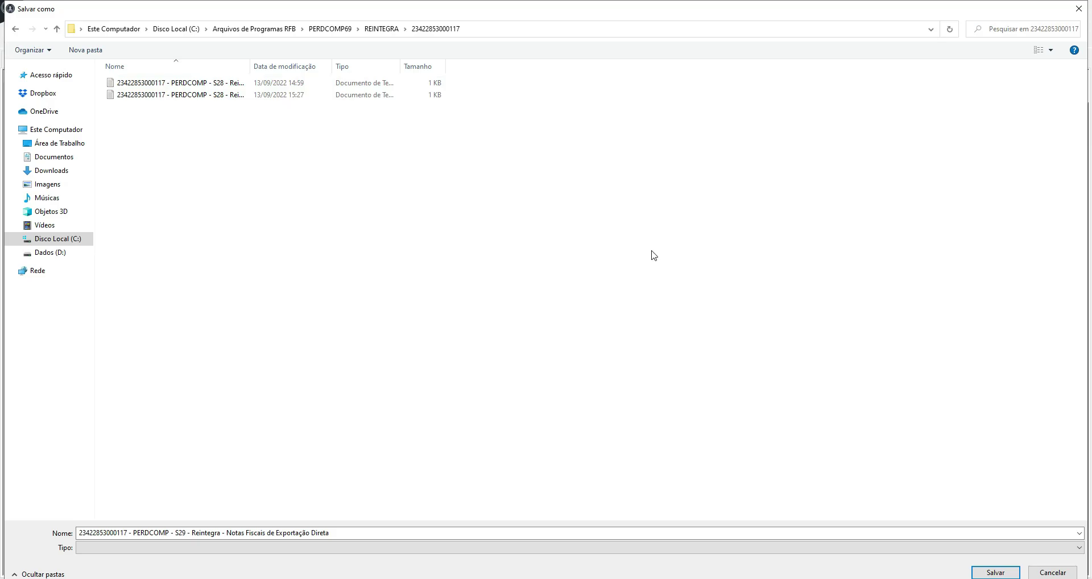
left_click(999, 573)
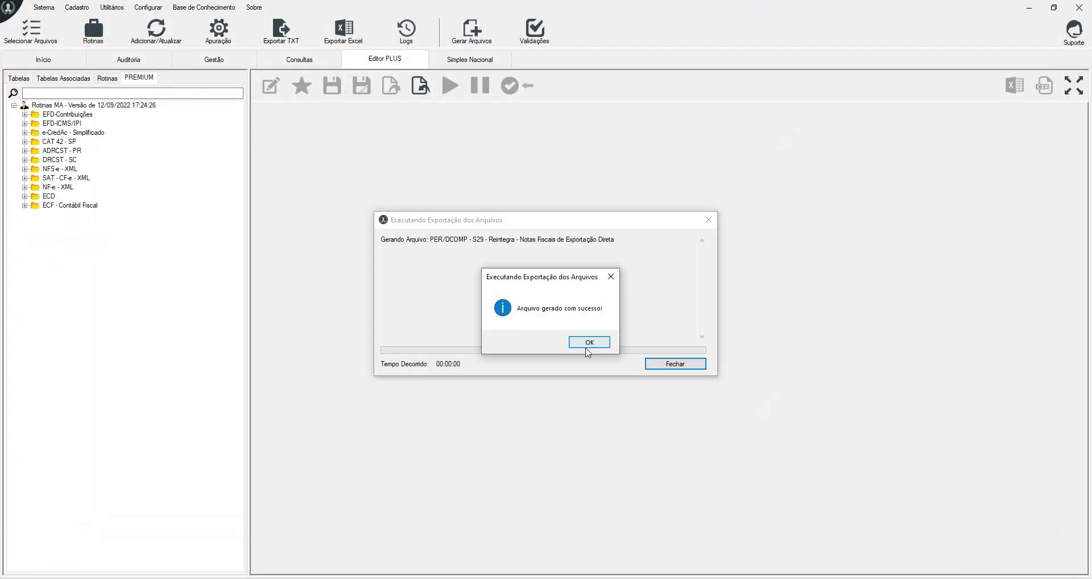
left_click(588, 344)
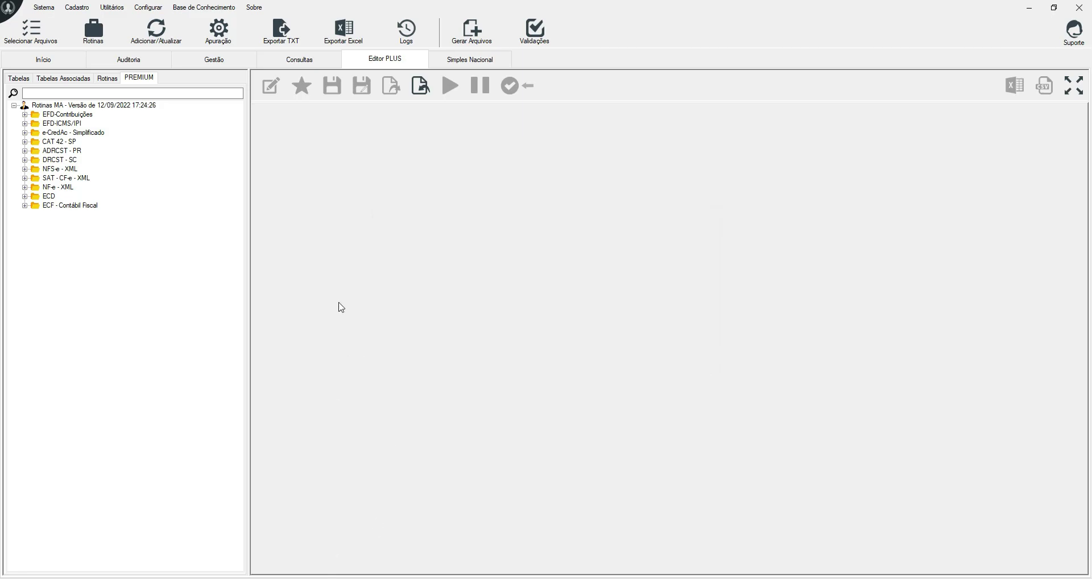
Step: Switch to File Explorer and open the company's CNPJ folder under Arquivos de Programas RFB, PERDCOMP69, REINTEGRA on drive C
key("super+e")
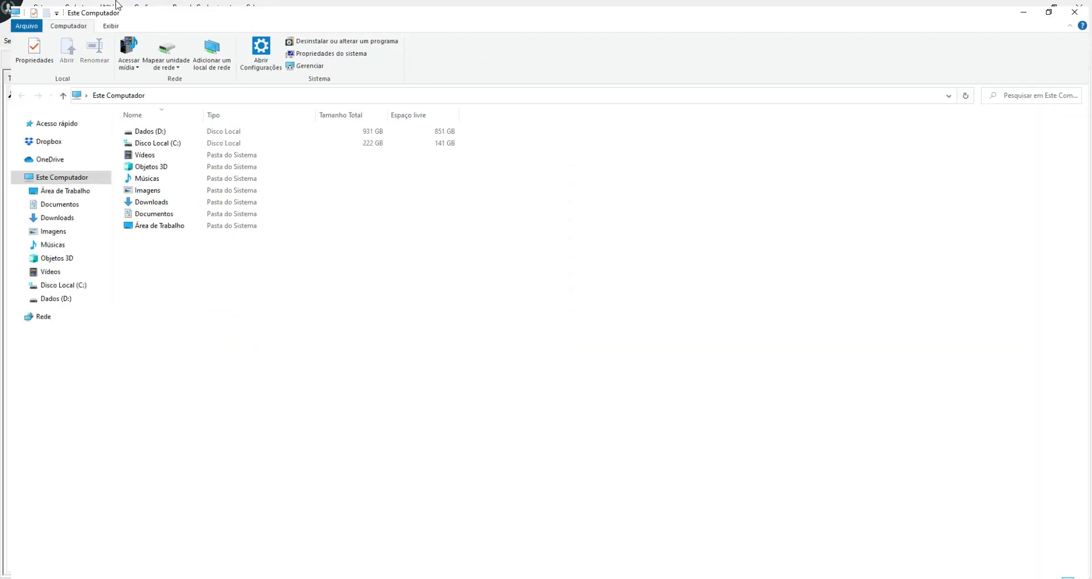
left_click(56, 284)
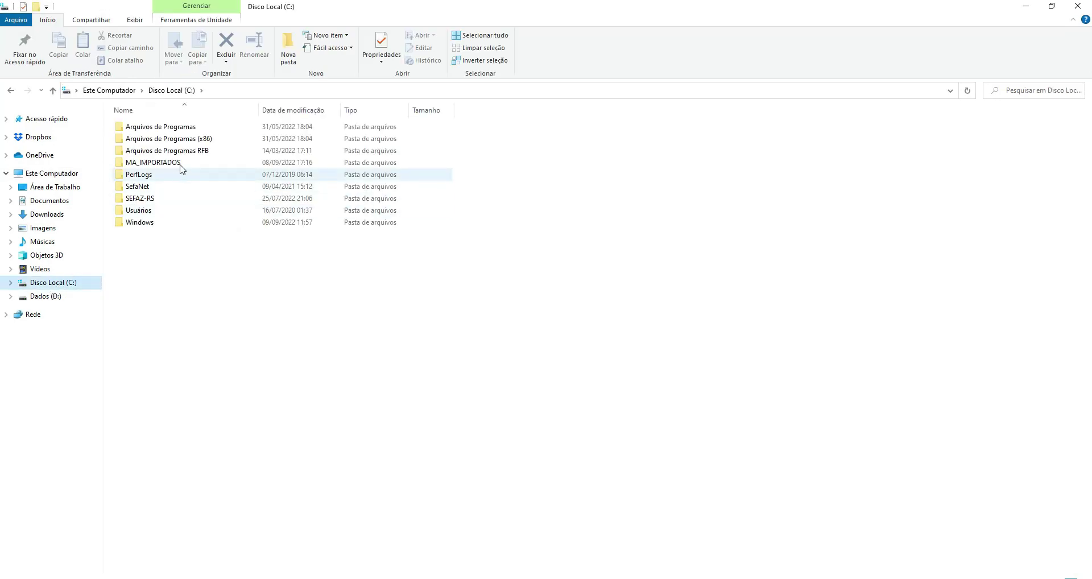
double_click(170, 151)
double_click(174, 214)
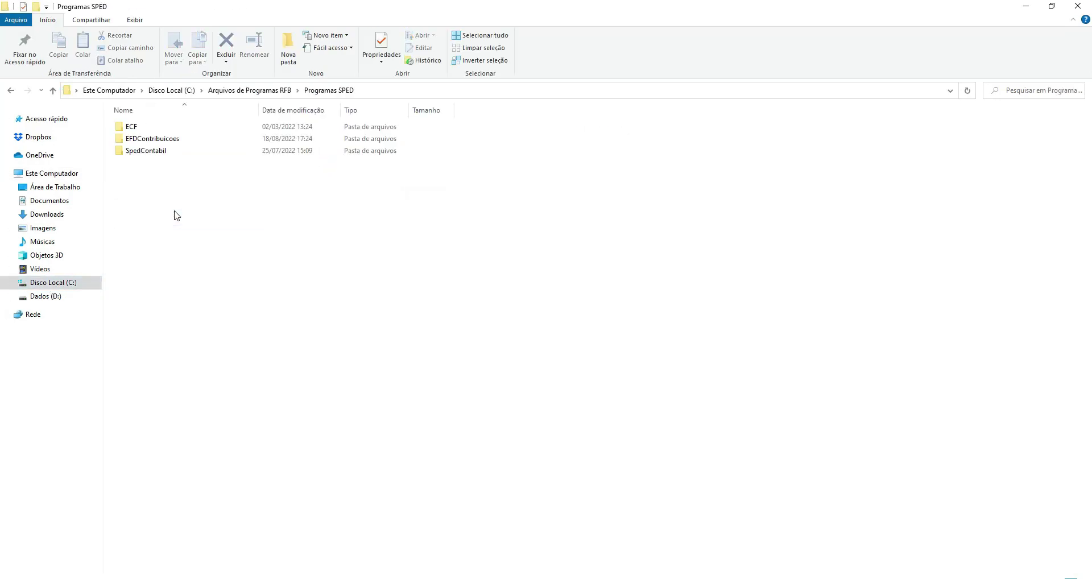
left_click(11, 90)
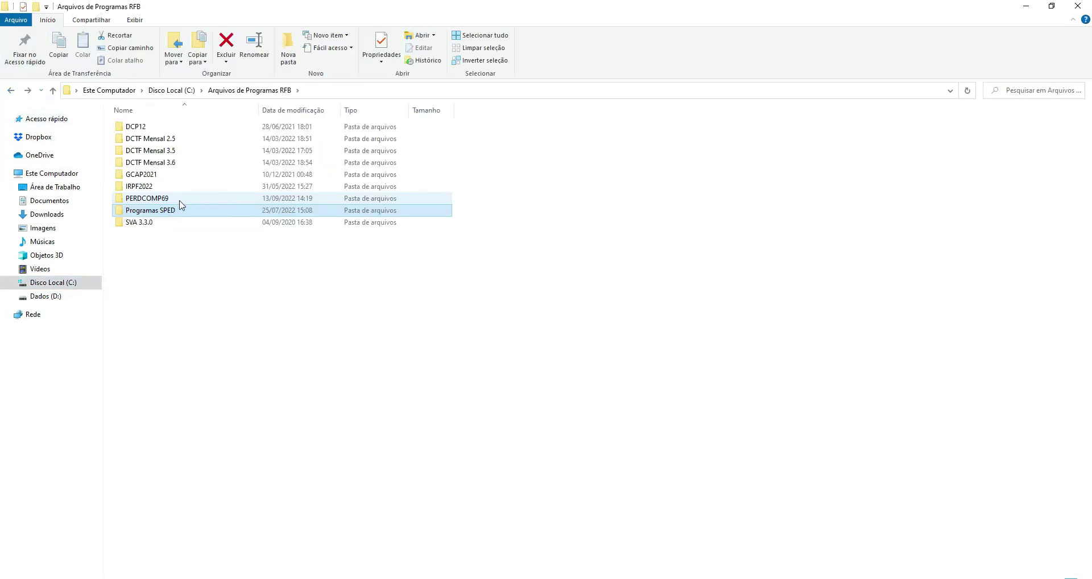
double_click(175, 197)
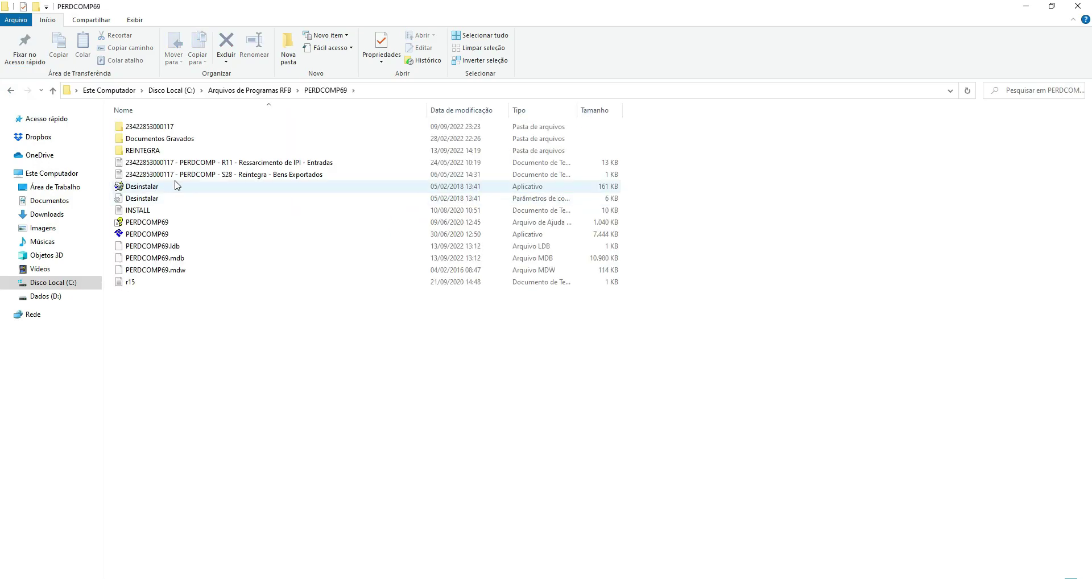
double_click(145, 151)
double_click(153, 127)
Step: Inspect the generated S29 Notas Fiscais de Exportação Direta file in Notepad++, highlighting its header and record lines, and close it
left_click(262, 153)
right_click(262, 153)
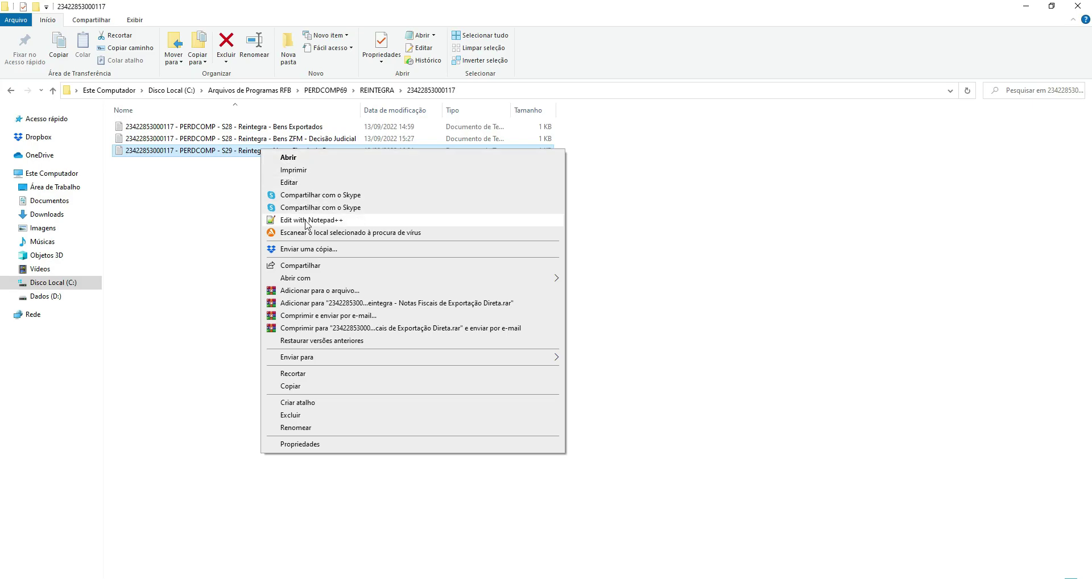
left_click(277, 217)
left_click_drag(97, 60, 944, 85)
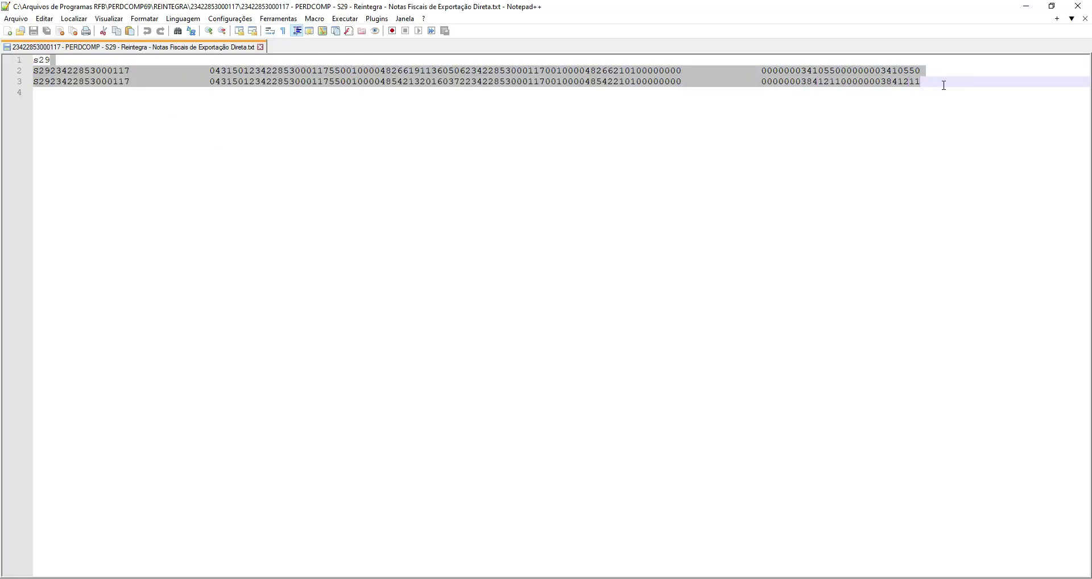
left_click(96, 81)
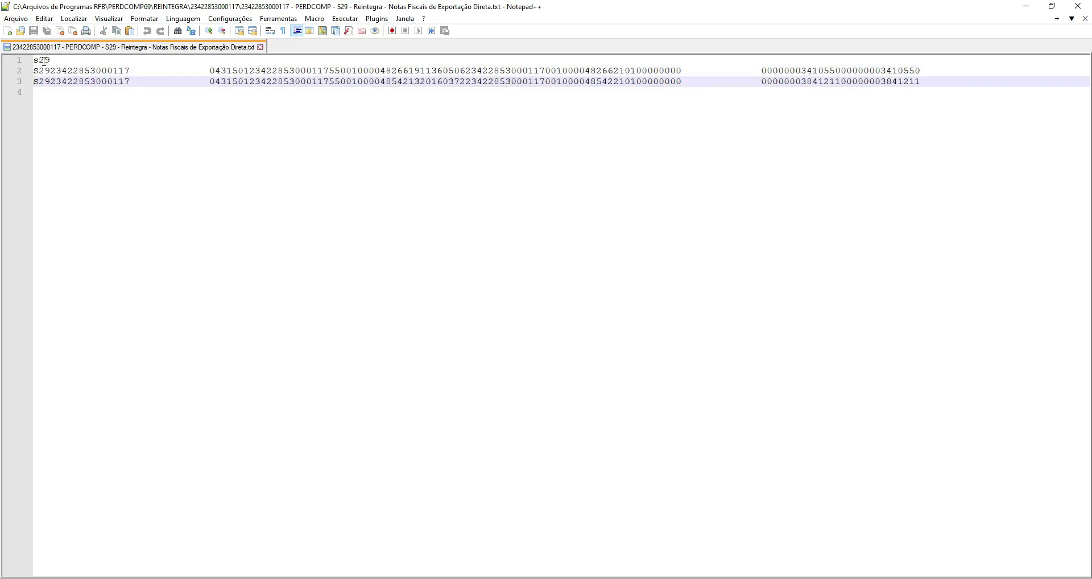
left_click_drag(35, 60, 576, 99)
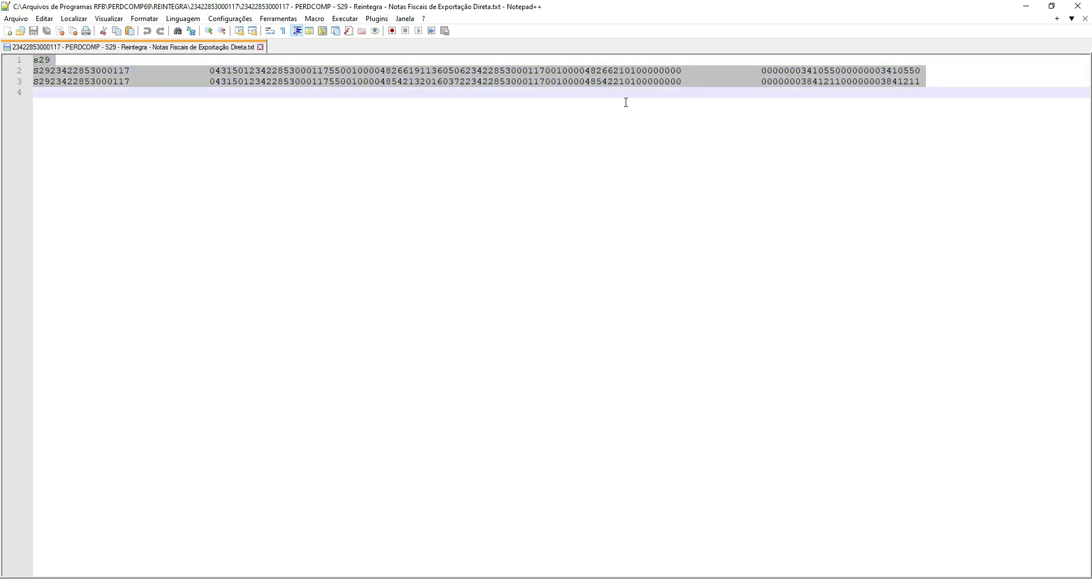
left_click(261, 47)
left_click(1076, 8)
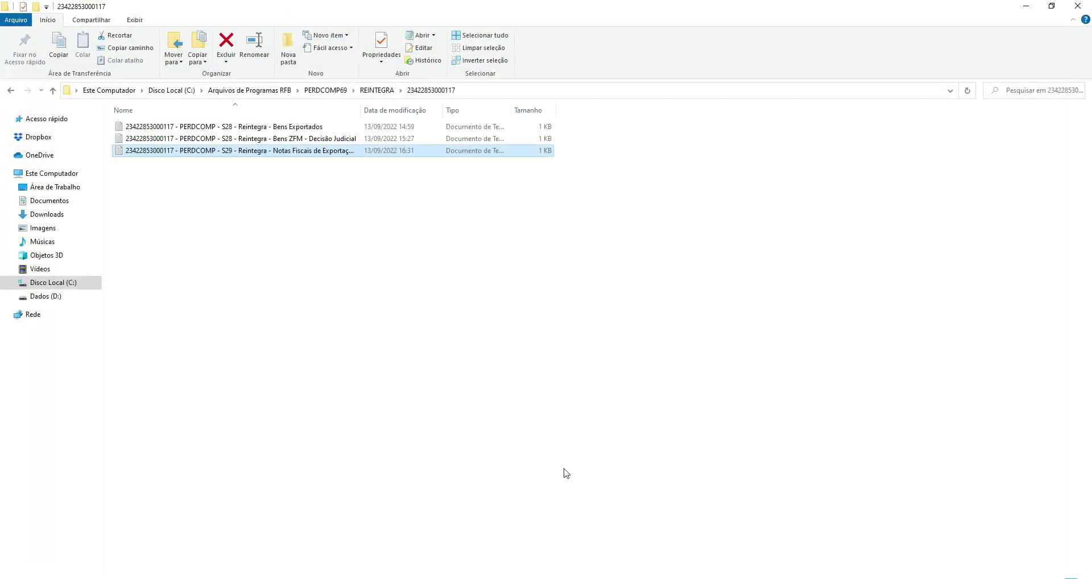
Step: Check the Ficha Bens Exportados - Reintegra topic in the PER/DCOMP 6.9 help and close the help window
left_click(518, 578)
left_click(582, 543)
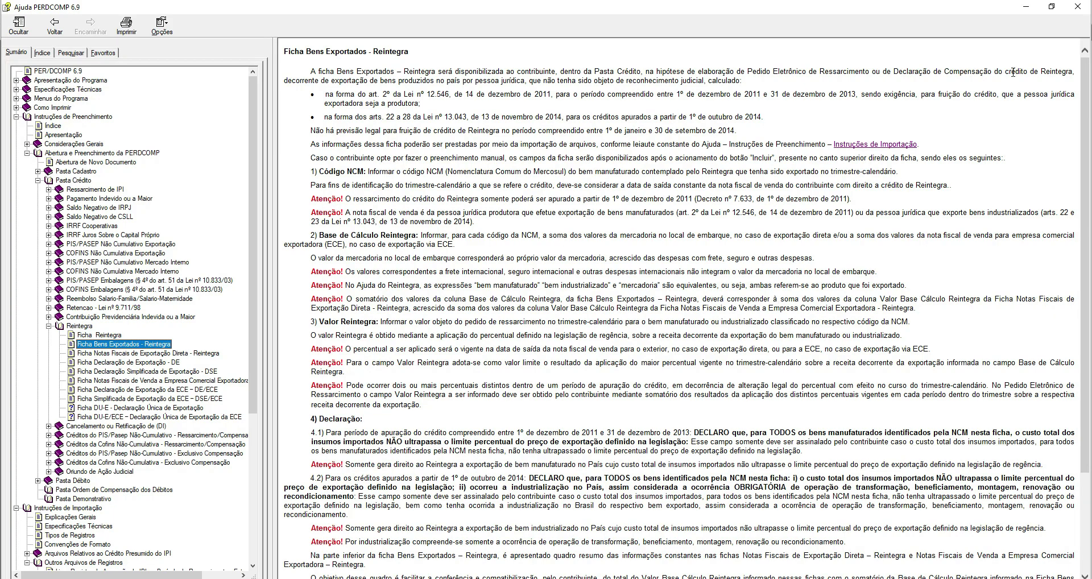
left_click(1077, 7)
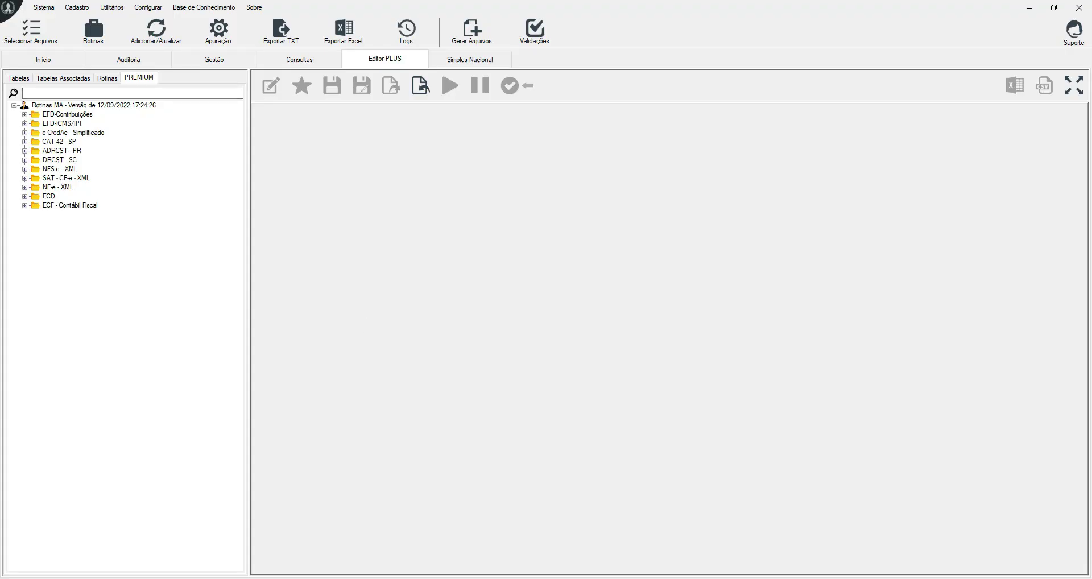
Step: Switch to the browser and open the Fichas da PER/DCOMP PDF guide from MA Tecnologias' Base de Conhecimento page
mouse_move(462, 578)
left_click(493, 551)
left_click(643, 9)
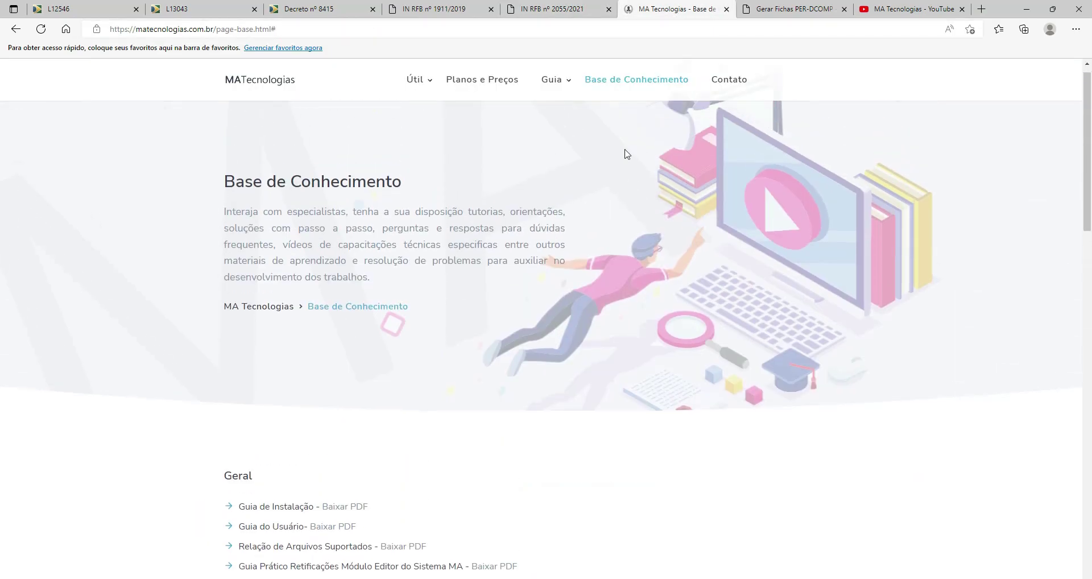
scroll(612, 80, "down", 5)
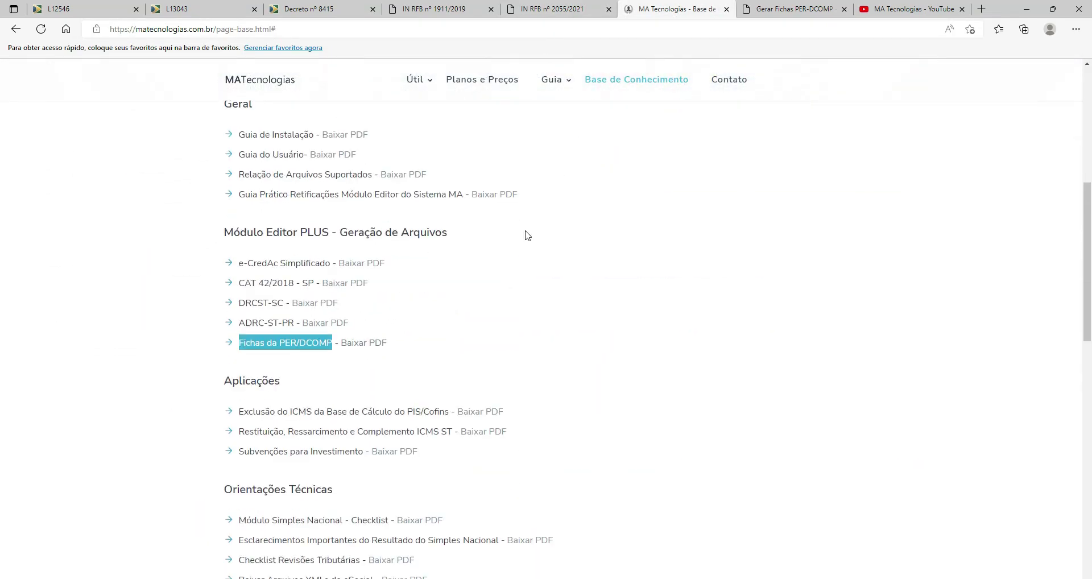
scroll(511, 199, "down", 1)
left_click(354, 330)
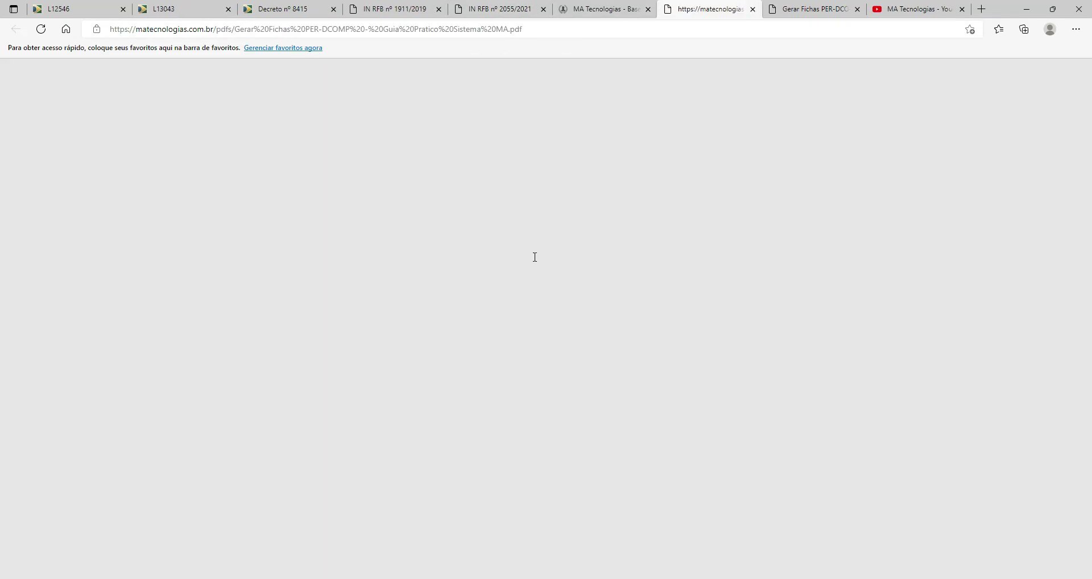
Step: Read the PER/DCOMP guide from its summary through the prerequisites on files, data periods, project import and data review
scroll(544, 219, "up", 20)
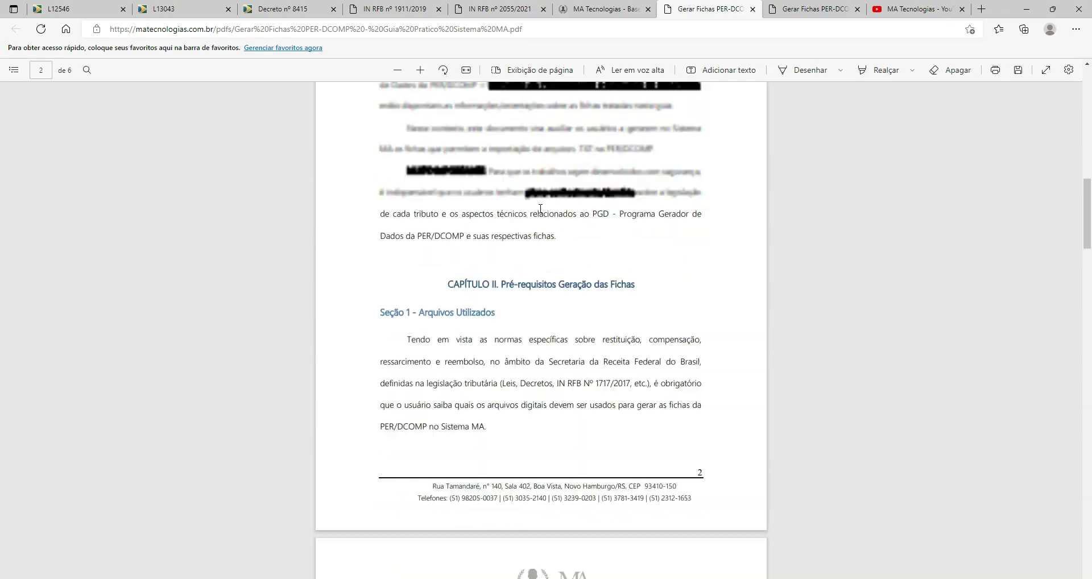
scroll(540, 209, "up", 15)
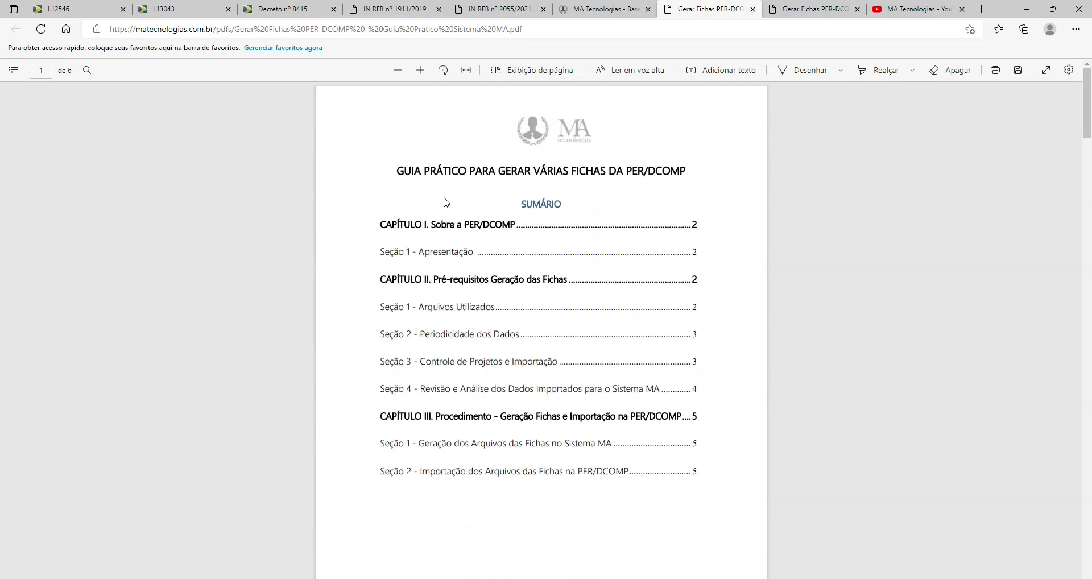
scroll(448, 197, "down", 2)
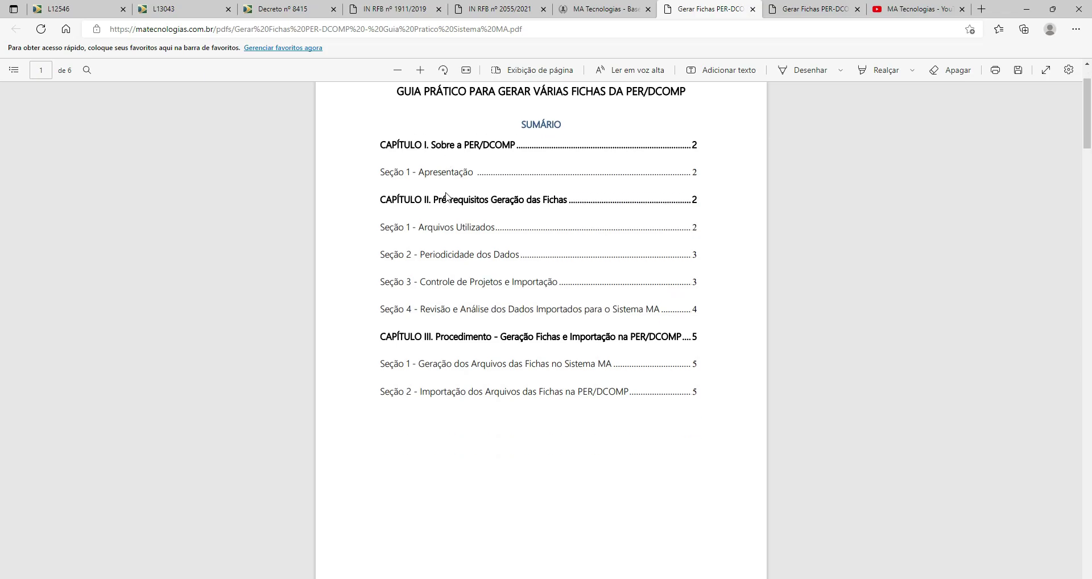
scroll(447, 197, "down", 10)
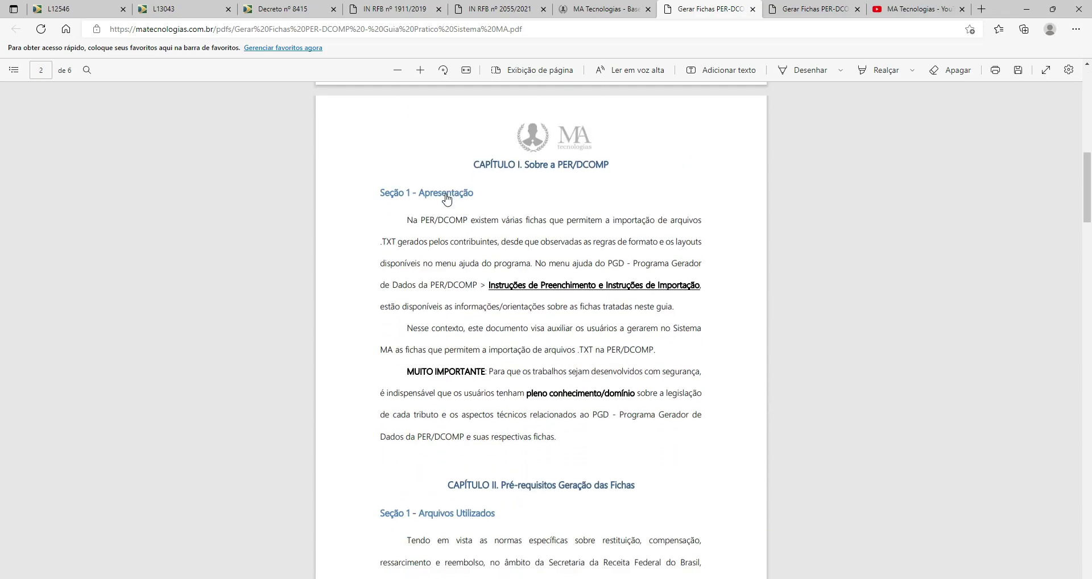
scroll(447, 197, "down", 7)
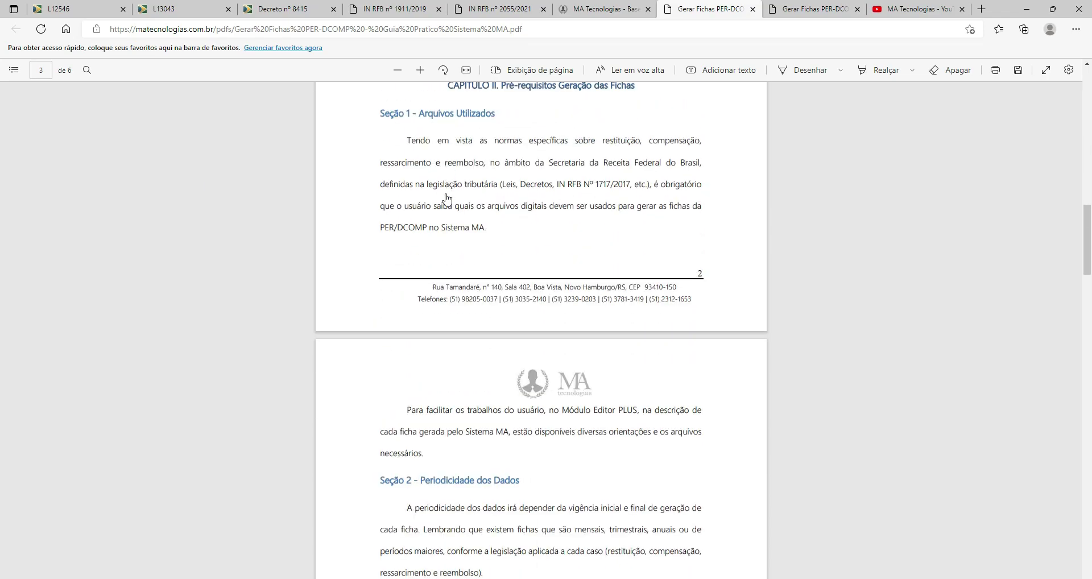
scroll(447, 198, "down", 8)
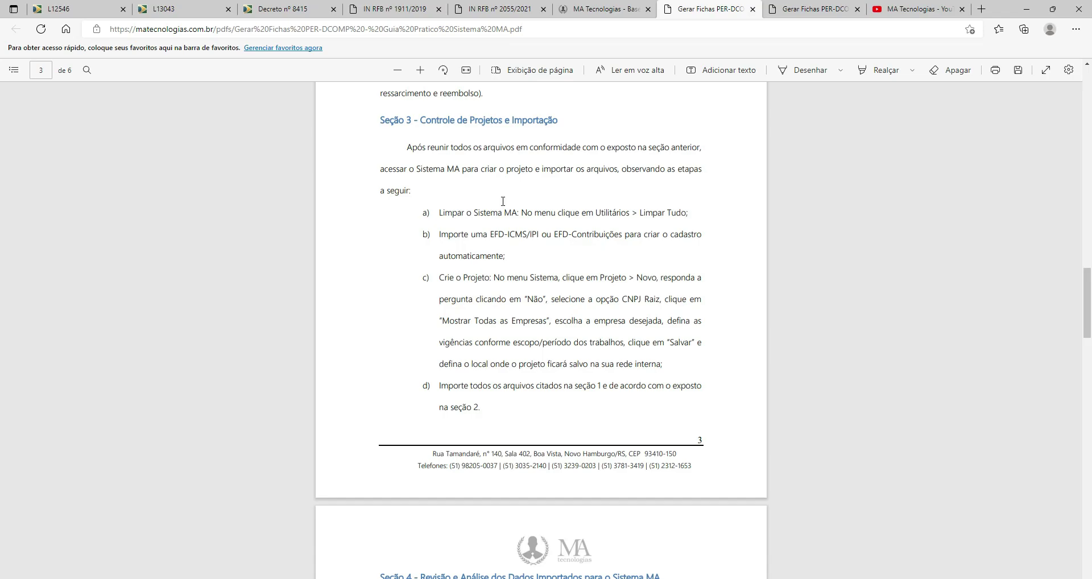
scroll(503, 204, "down", 7)
scroll(503, 206, "down", 3)
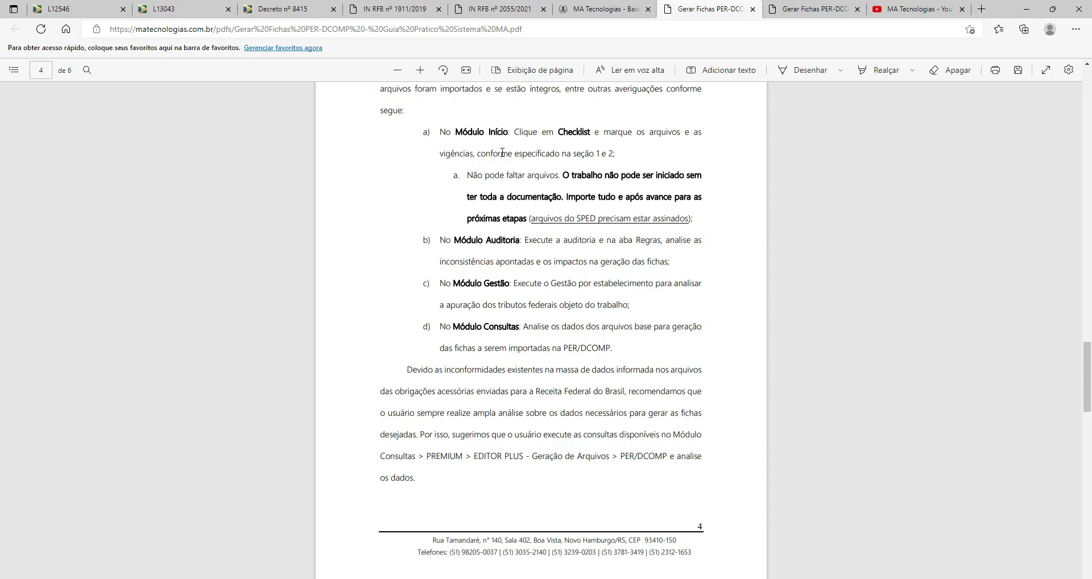
Step: Highlight the guide's Section 4 module checks and its recommendation to run the PER/DCOMP queries and analyse the data
left_click_drag(441, 132, 584, 369)
scroll(539, 233, "down", 4)
left_click(403, 148)
left_click_drag(422, 131, 708, 219)
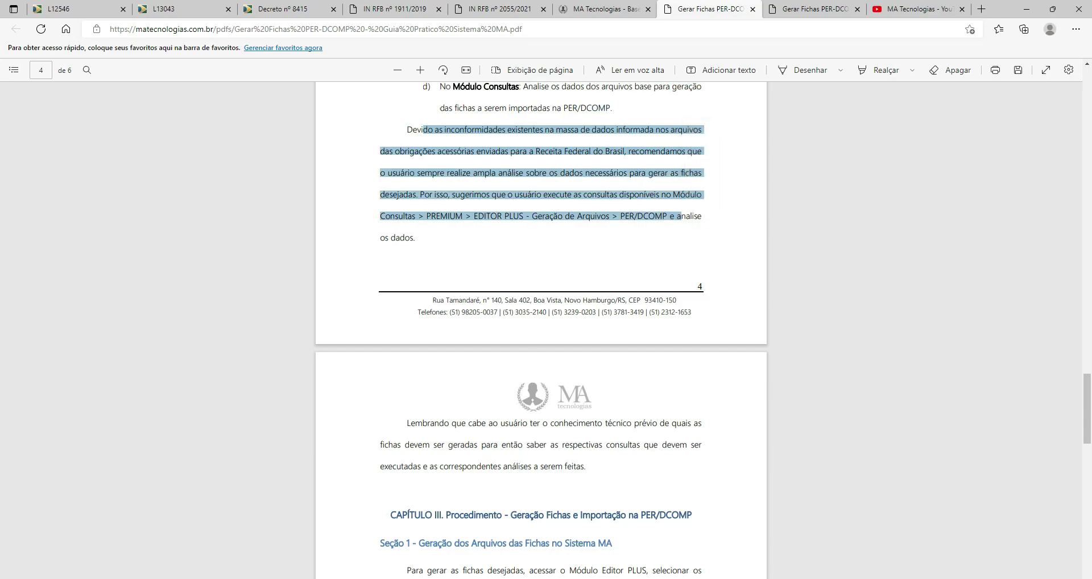
Step: Check the Consultas module's EDITOR PLUS - Geração de Arquivos PER/DCOMP queries in Sistema MA and return to the guide
key("alt+Tab")
left_click(297, 61)
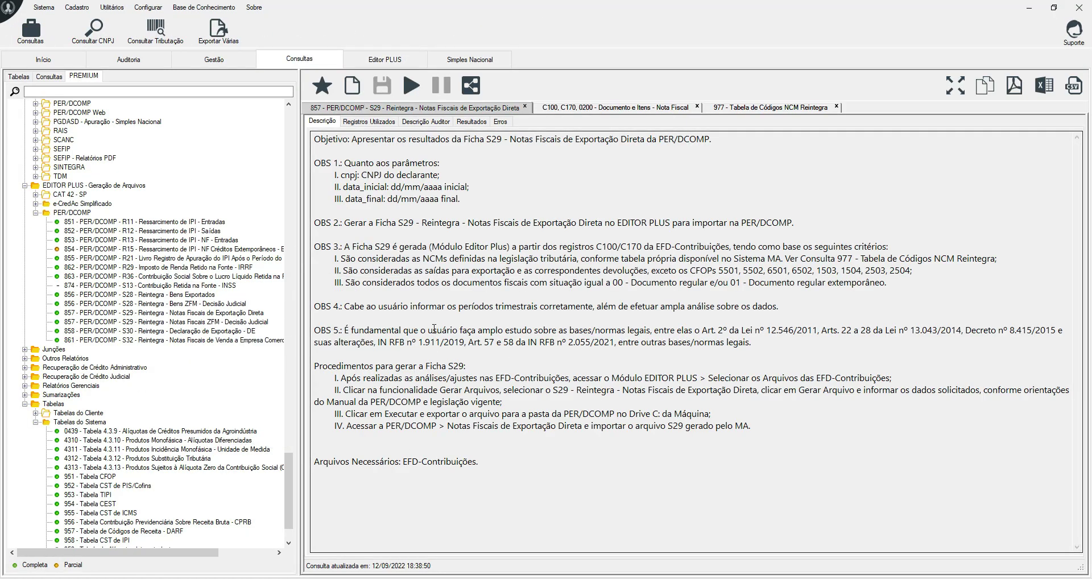
key("alt+Tab")
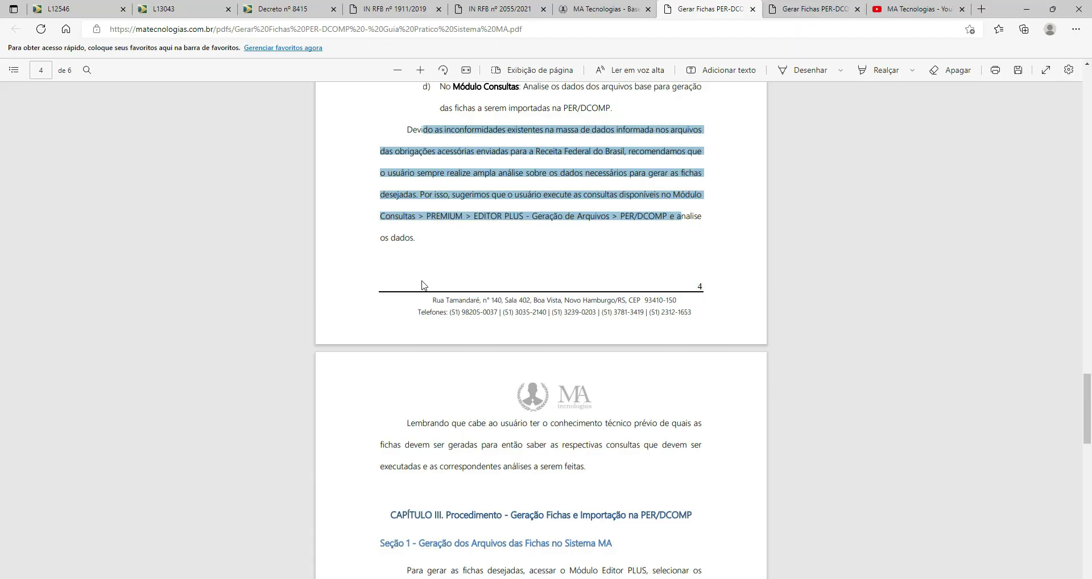
Step: Highlight Chapter III, Section 1 on generating the files, including the instruction to save in the PERDCOMP folder on drive C
scroll(461, 214, "down", 7)
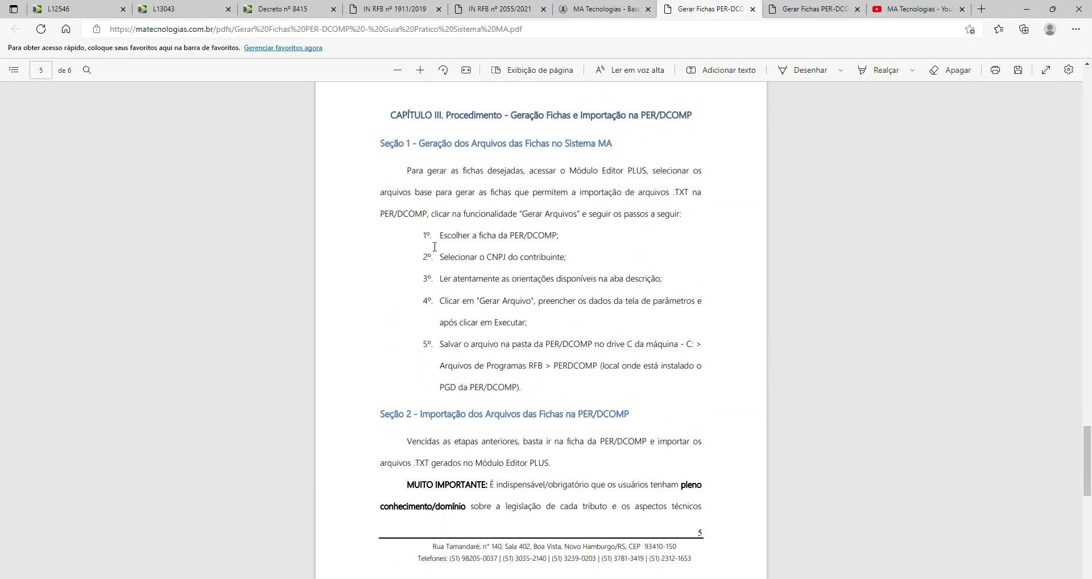
left_click_drag(419, 144, 516, 396)
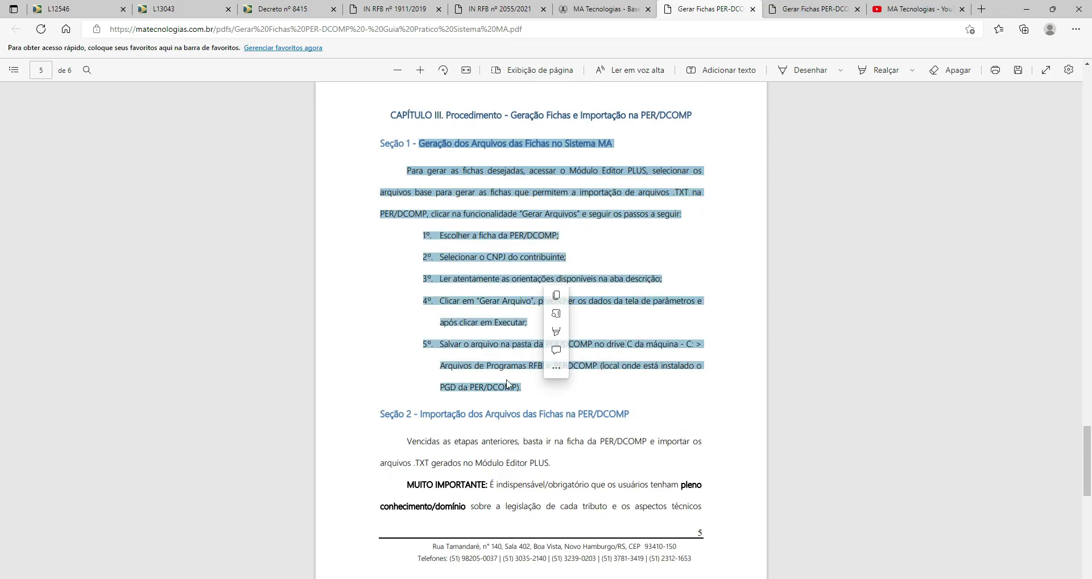
scroll(550, 311, "down", 1)
left_click(567, 267)
left_click_drag(548, 265, 669, 266)
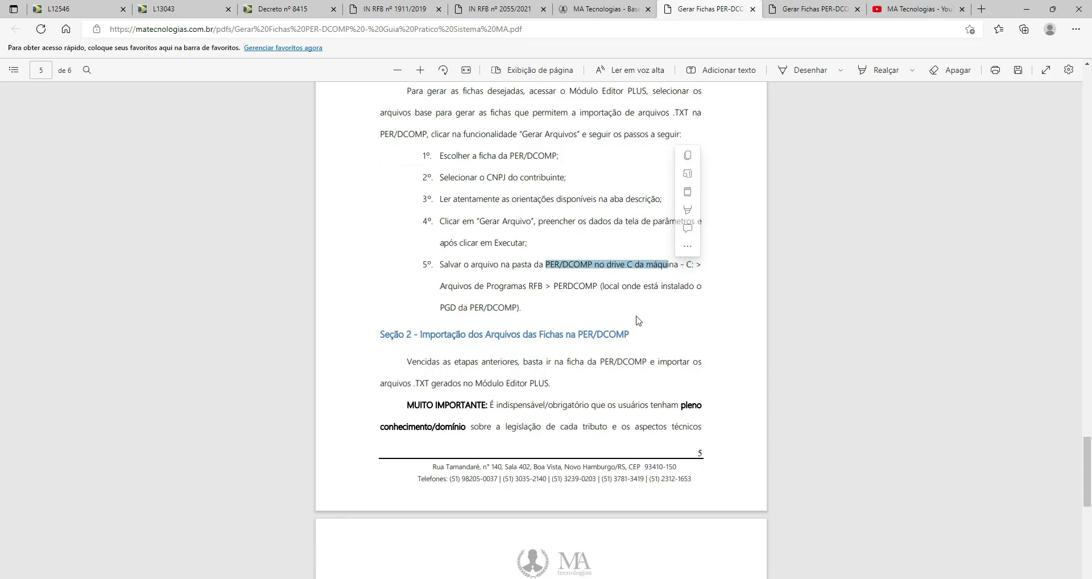
left_click_drag(523, 287, 519, 308)
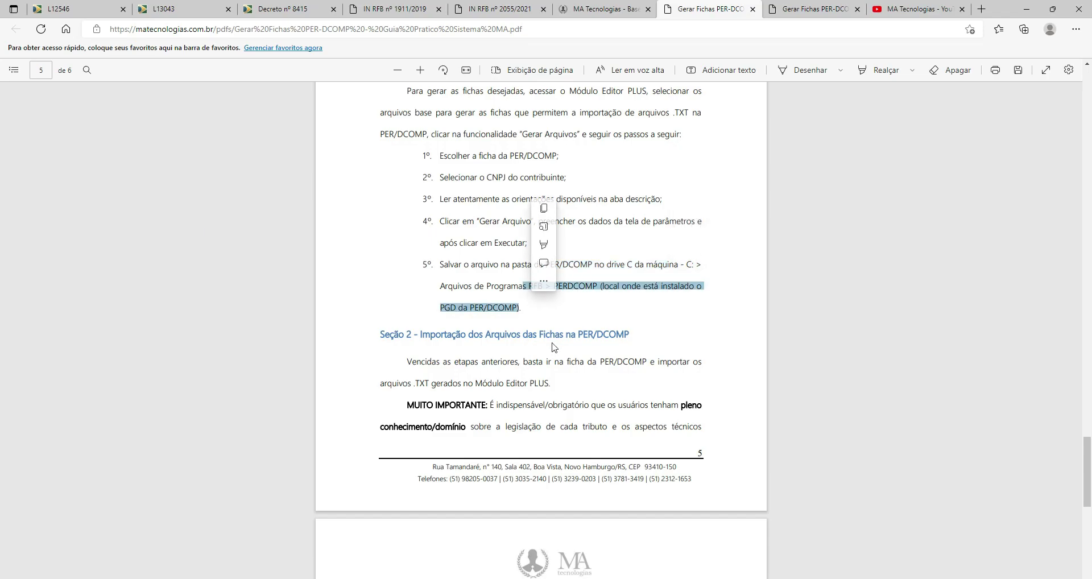
Step: Highlight Chapter III, Section 2 on importing the generated TXT files into PER/DCOMP
scroll(554, 339, "down", 3)
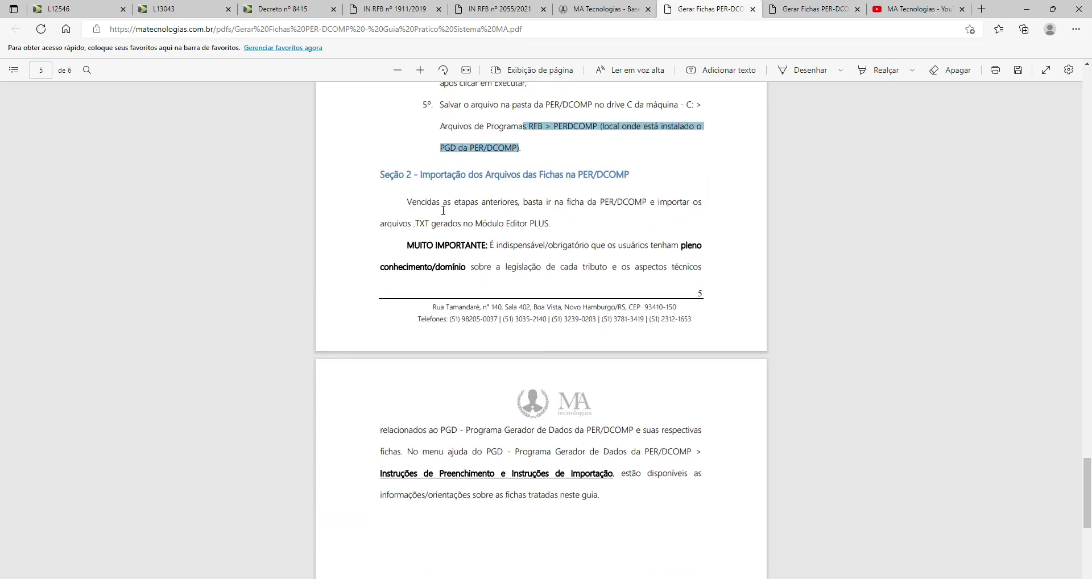
left_click_drag(419, 202, 599, 494)
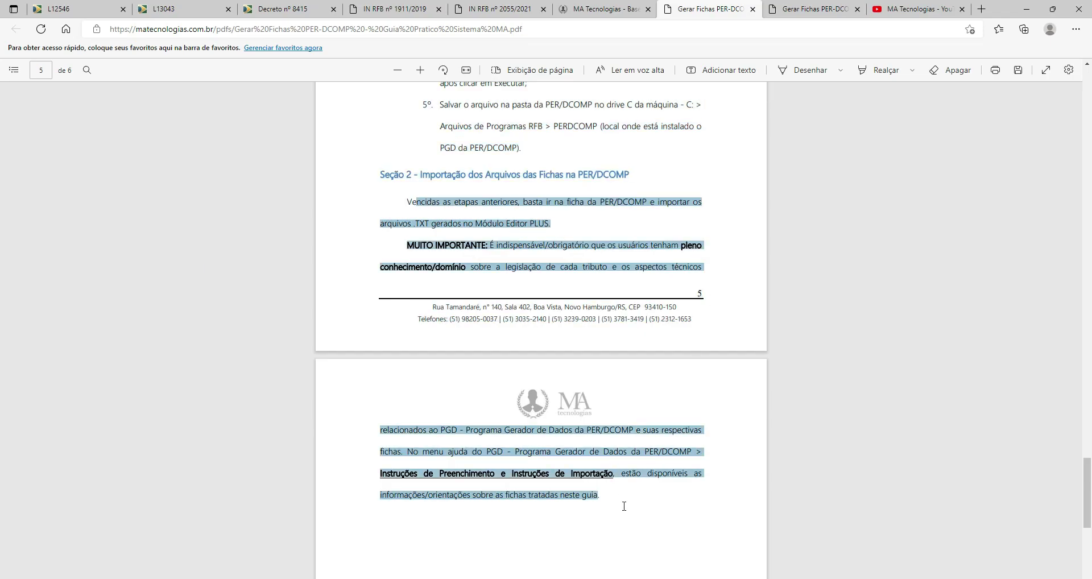
scroll(537, 283, "up", 4)
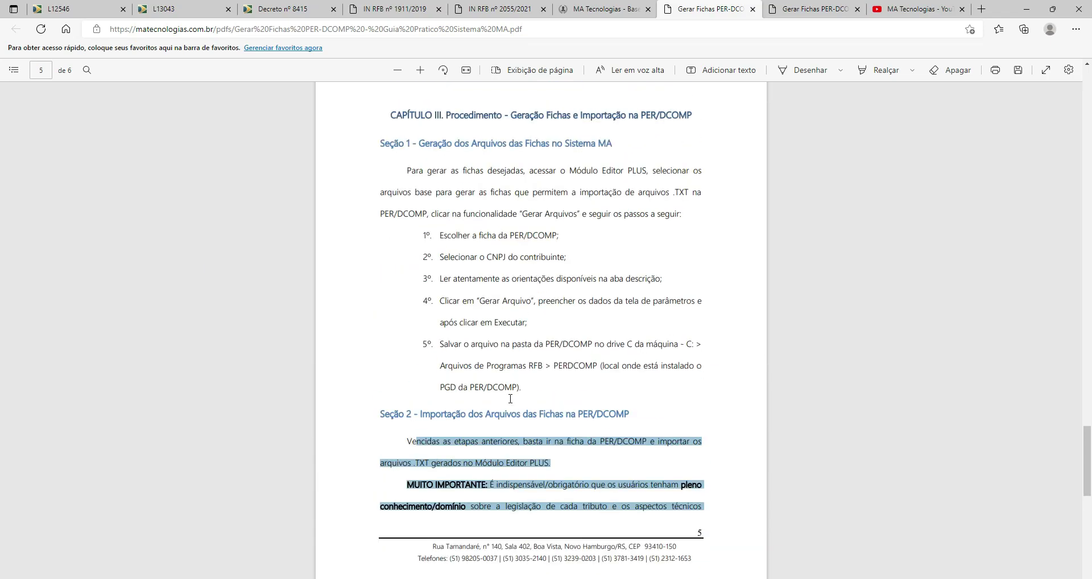
Step: Switch back to Sistema MA and select query 857 - PER/DCOMP - S29 - Reintegra - Notas Fiscais de Exportação Direta
mouse_move(517, 578)
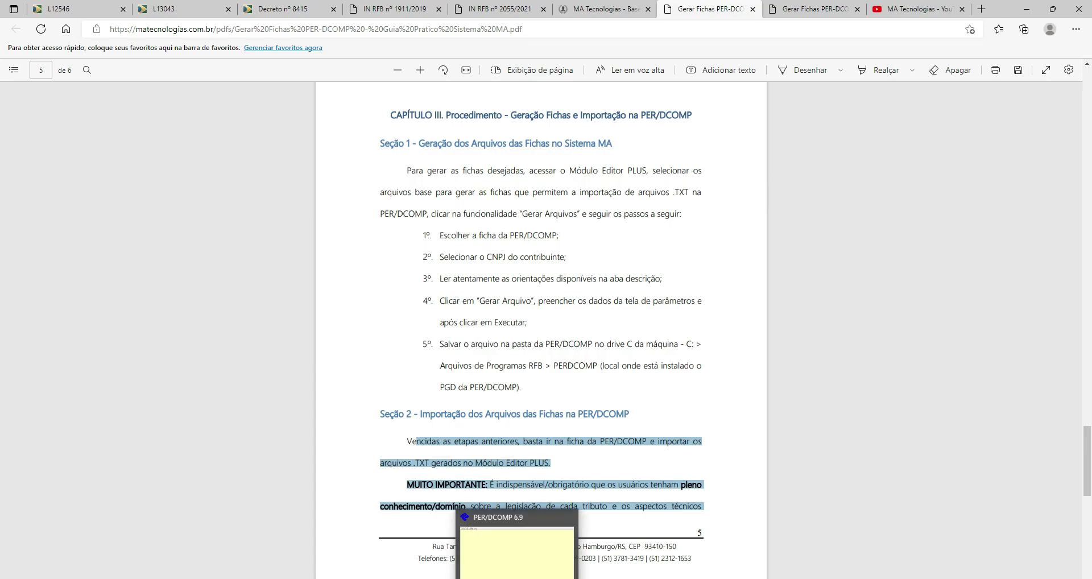
left_click(448, 578)
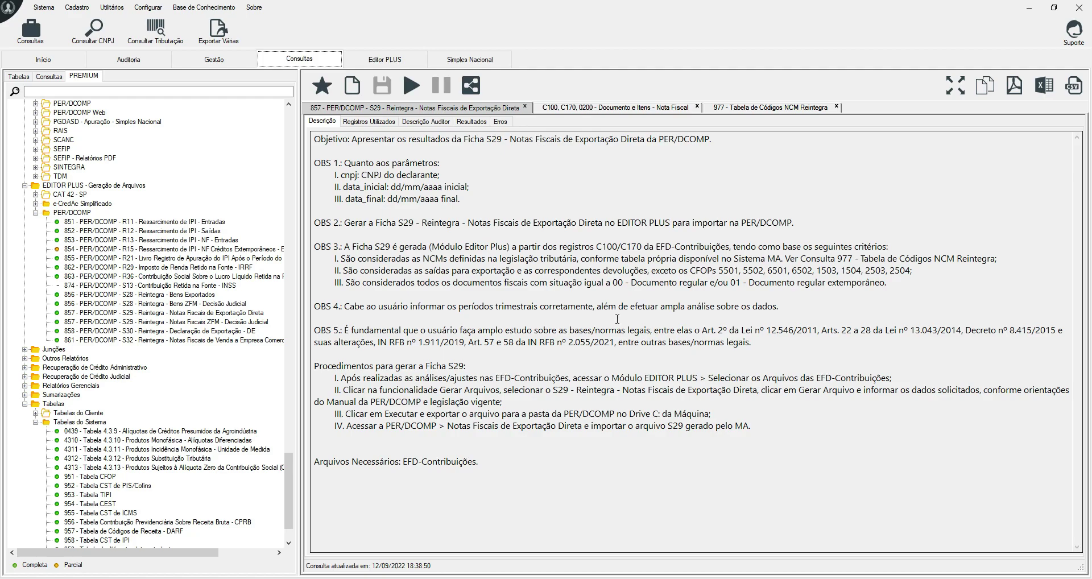
left_click(133, 314)
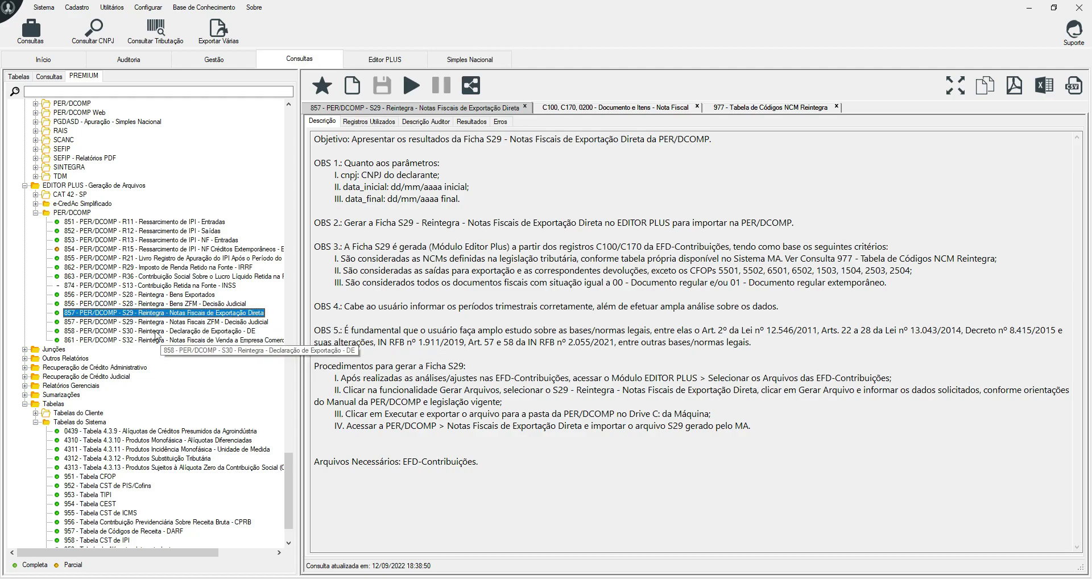
Step: Point out the two 857 - PER/DCOMP - S29 queries, Notas Fiscais ZFM - Decisão Judicial and Notas Fiscais de Exportação Direta, ending on the latter
left_click(147, 323)
left_click(154, 315)
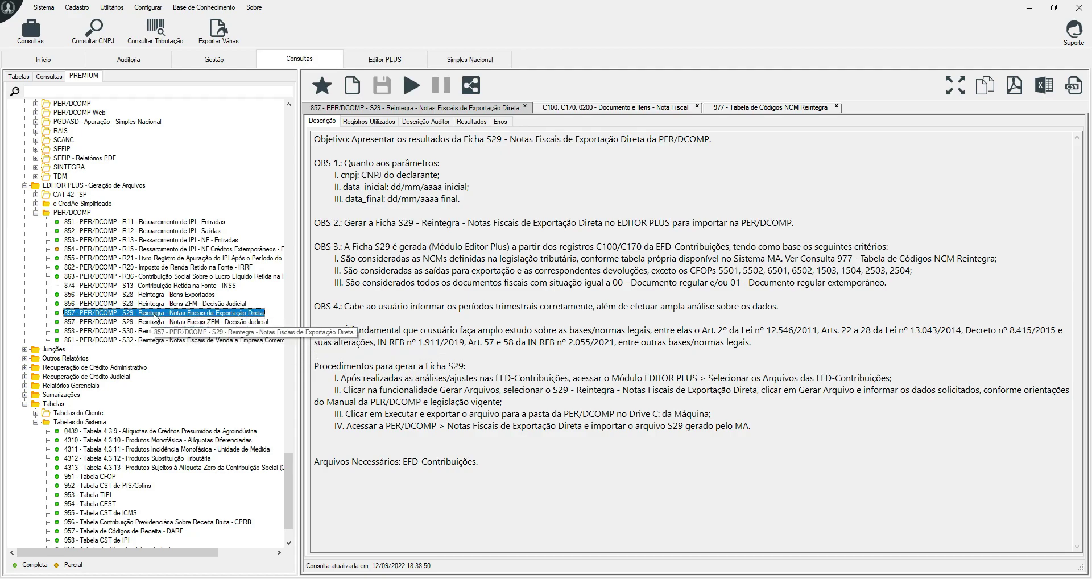
left_click(166, 322)
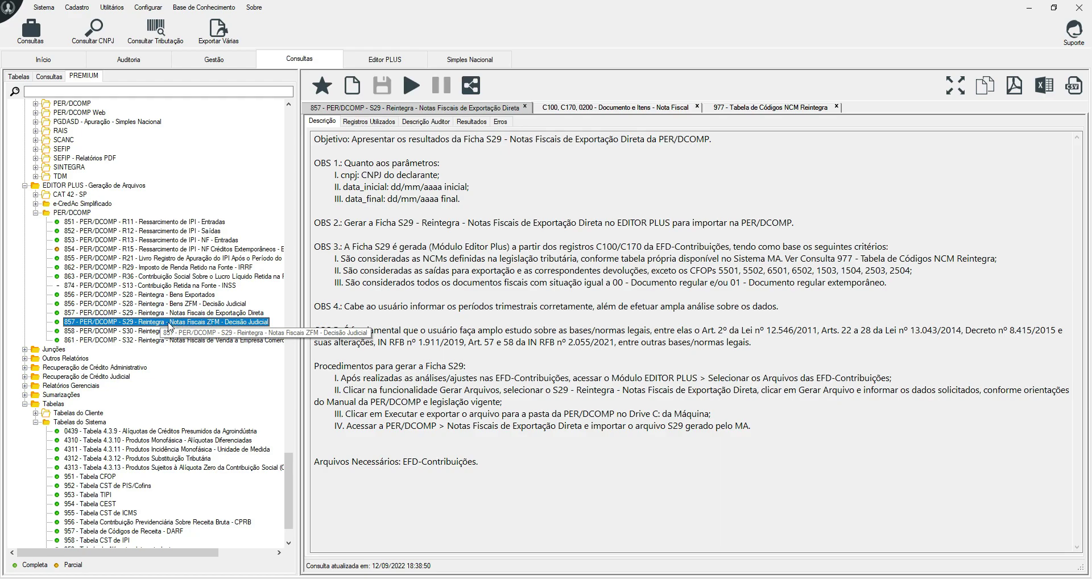
left_click(166, 313)
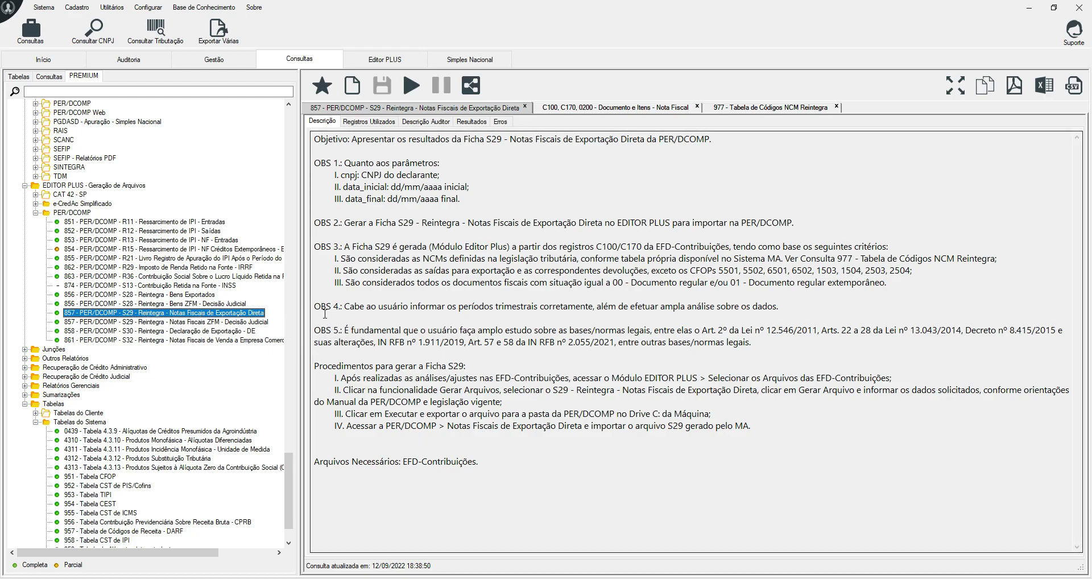
Step: Review the PER/DCOMP - S29 - Reintegra - Notas Fiscais de Exportação Direta description in Editor PLUS file generation, then close it without generating
left_click(399, 60)
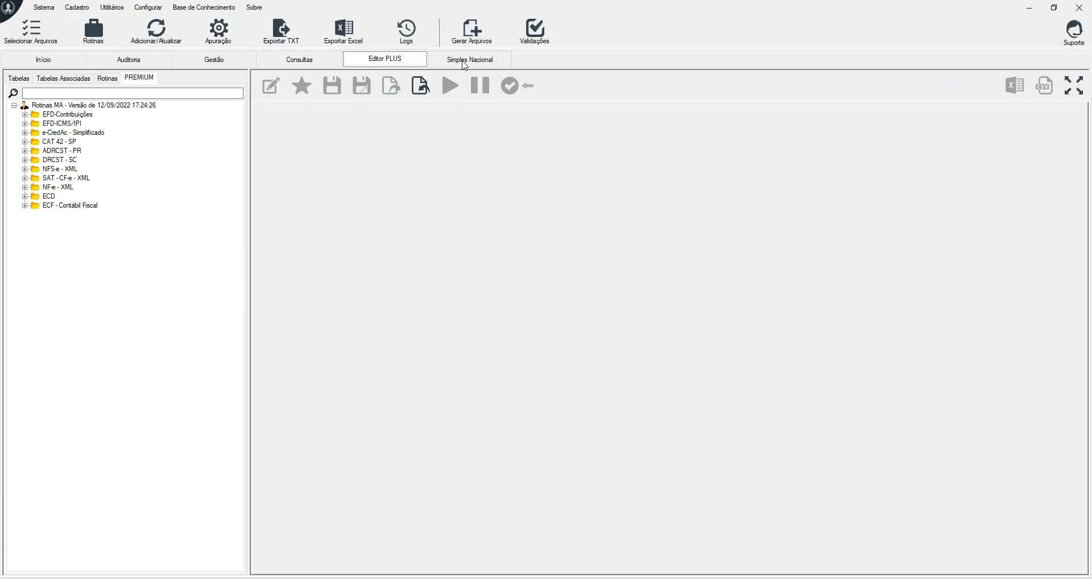
left_click(474, 34)
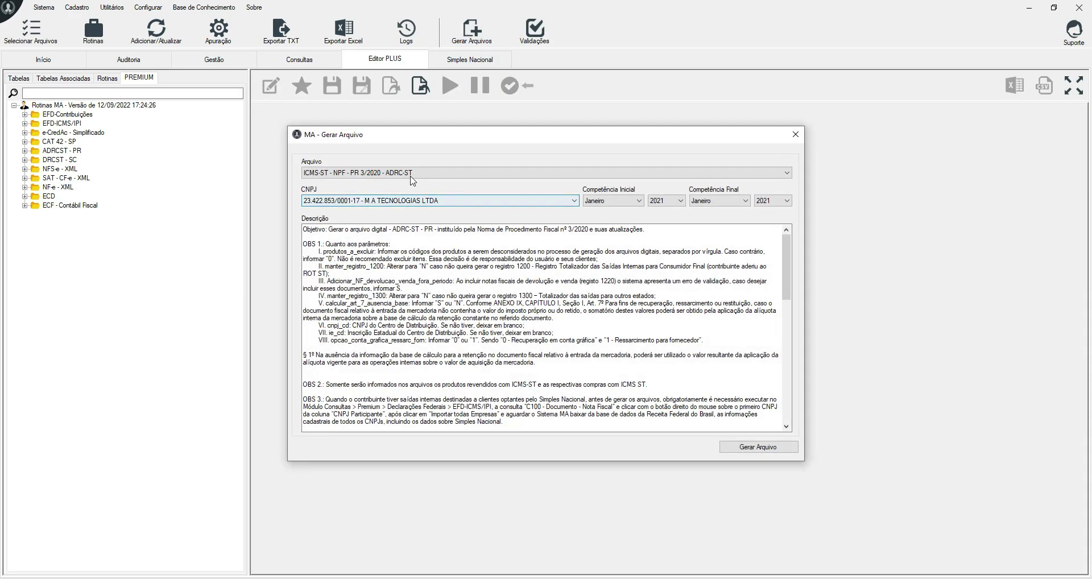
left_click(410, 173)
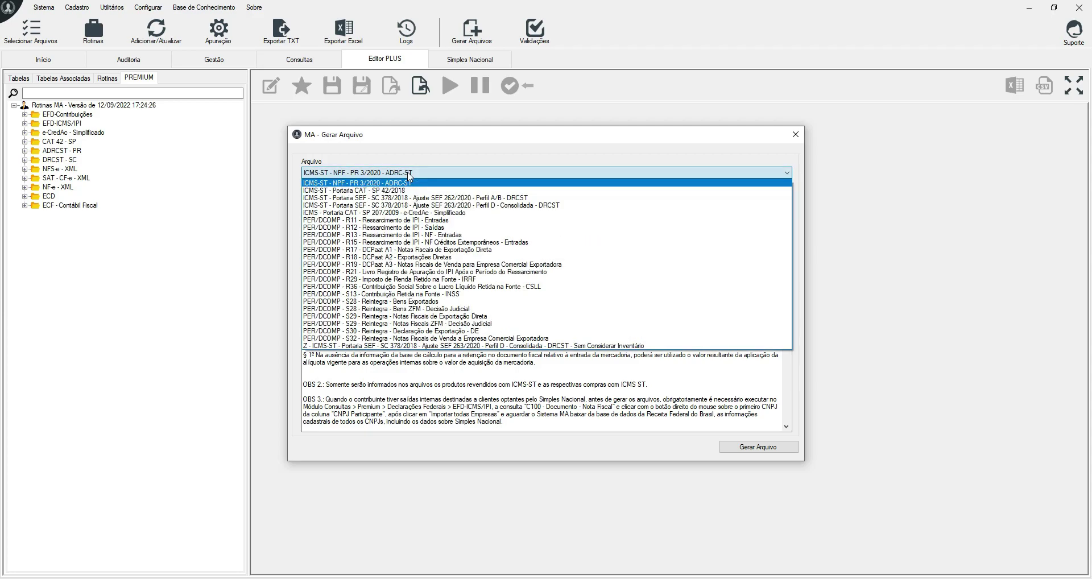
left_click(417, 317)
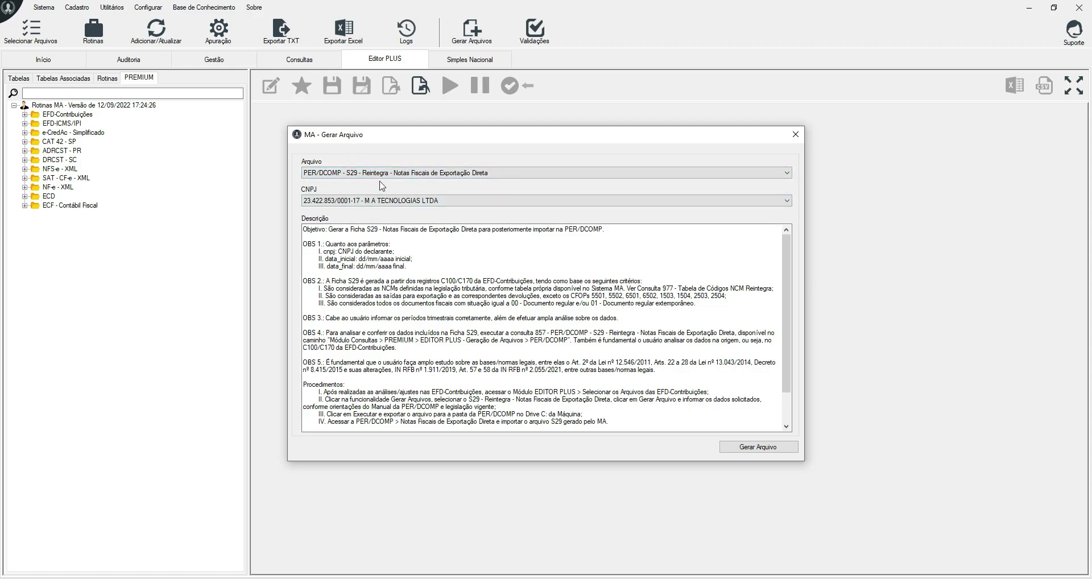
left_click(796, 134)
Step: Alternate between the Consultas and Editor PLUS modules, pointing out query 857 - S29 - Notas Fiscais de Exportação Direta, and finish in Consultas
left_click(307, 63)
left_click(385, 60)
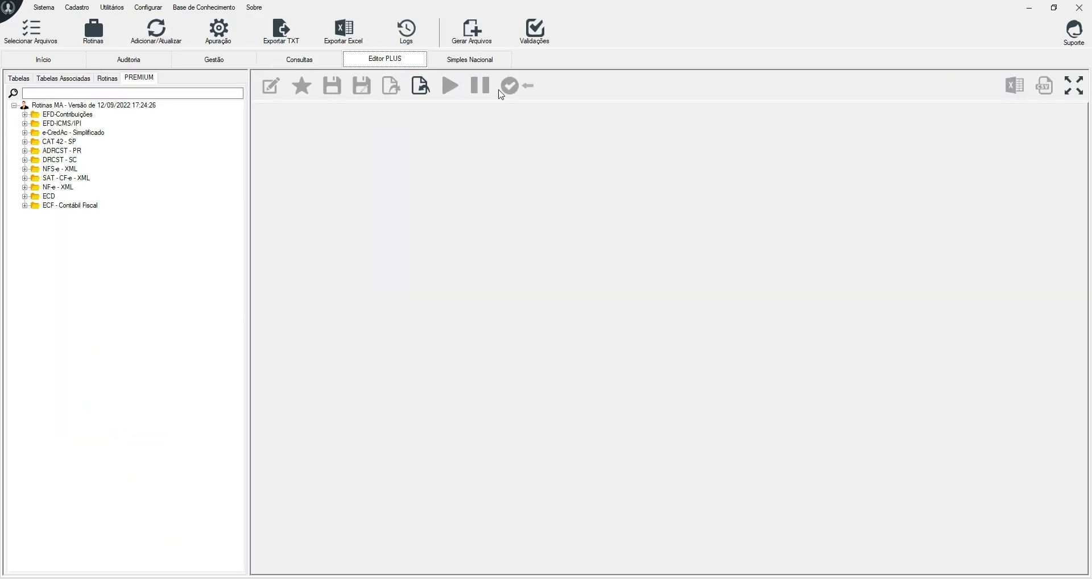
left_click(299, 61)
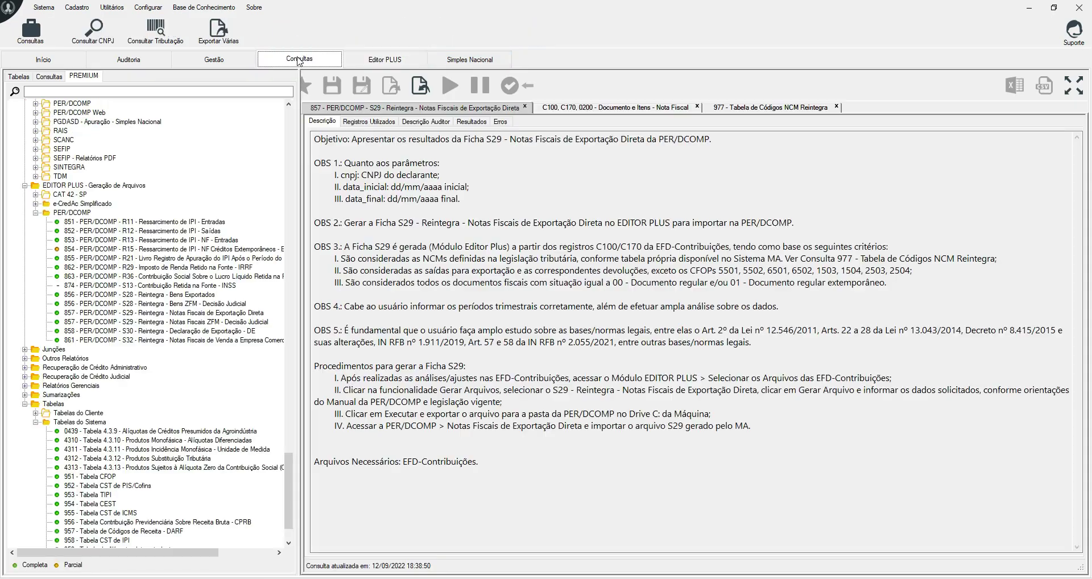
left_click(146, 313)
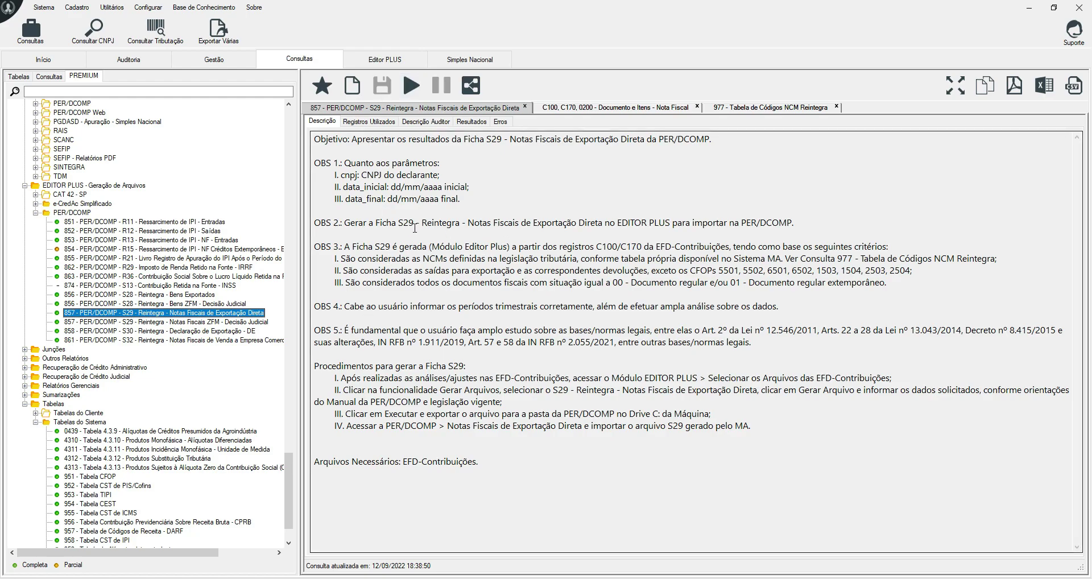
left_click(377, 58)
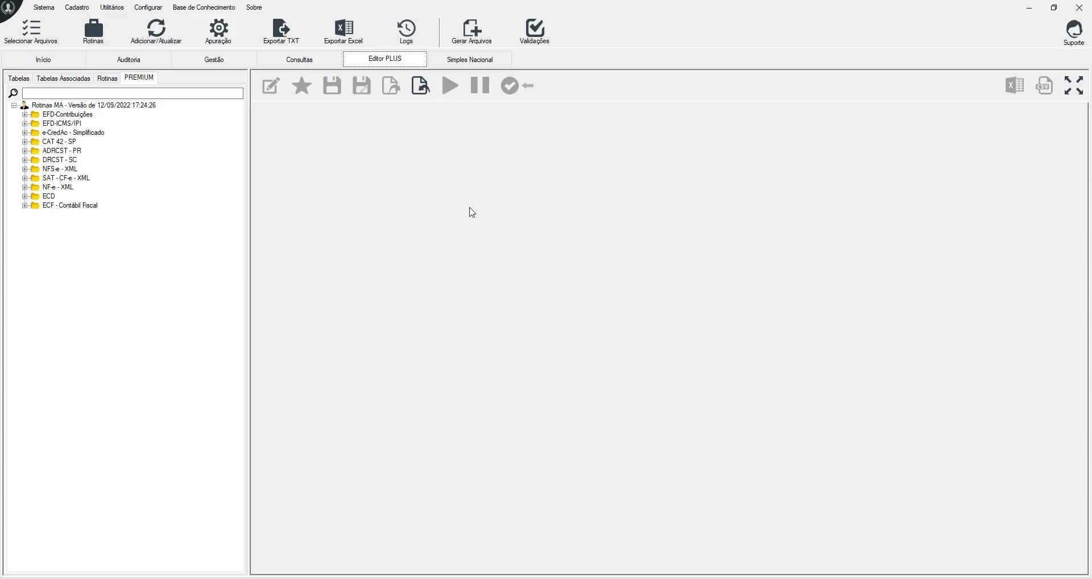
left_click(330, 68)
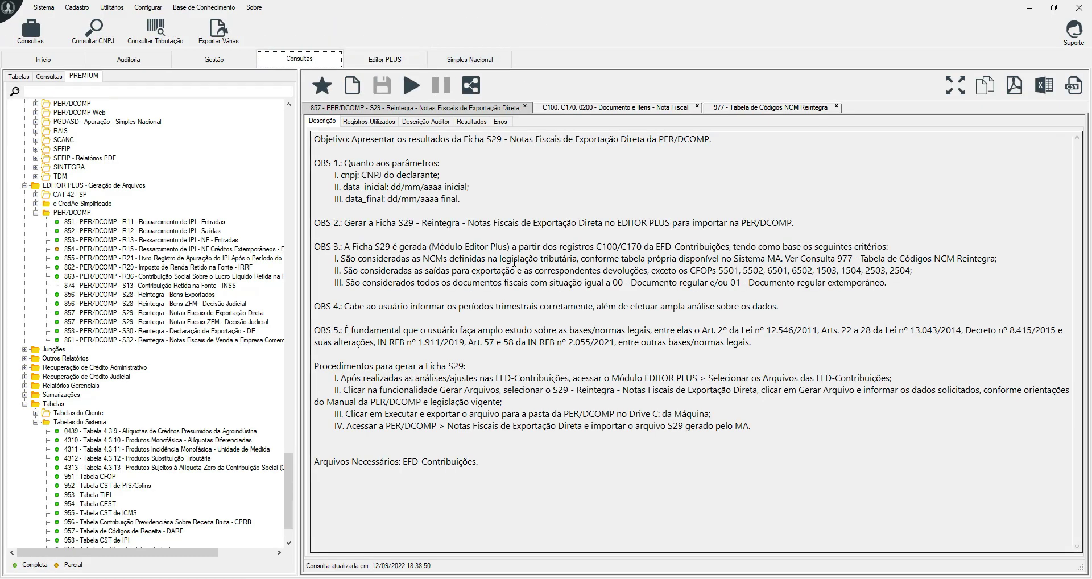